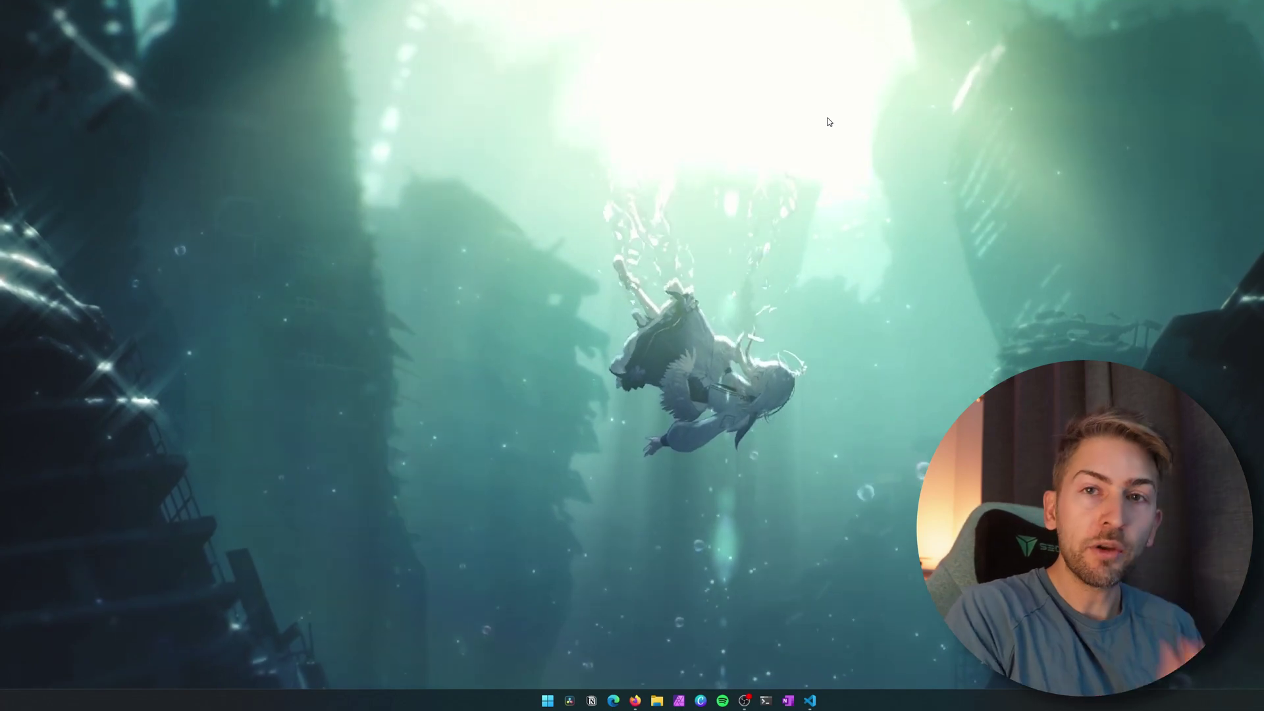
Step: Launch TigerVNC Viewer and connect to the Raspberry Pi at 192.168.4.40
key("super")
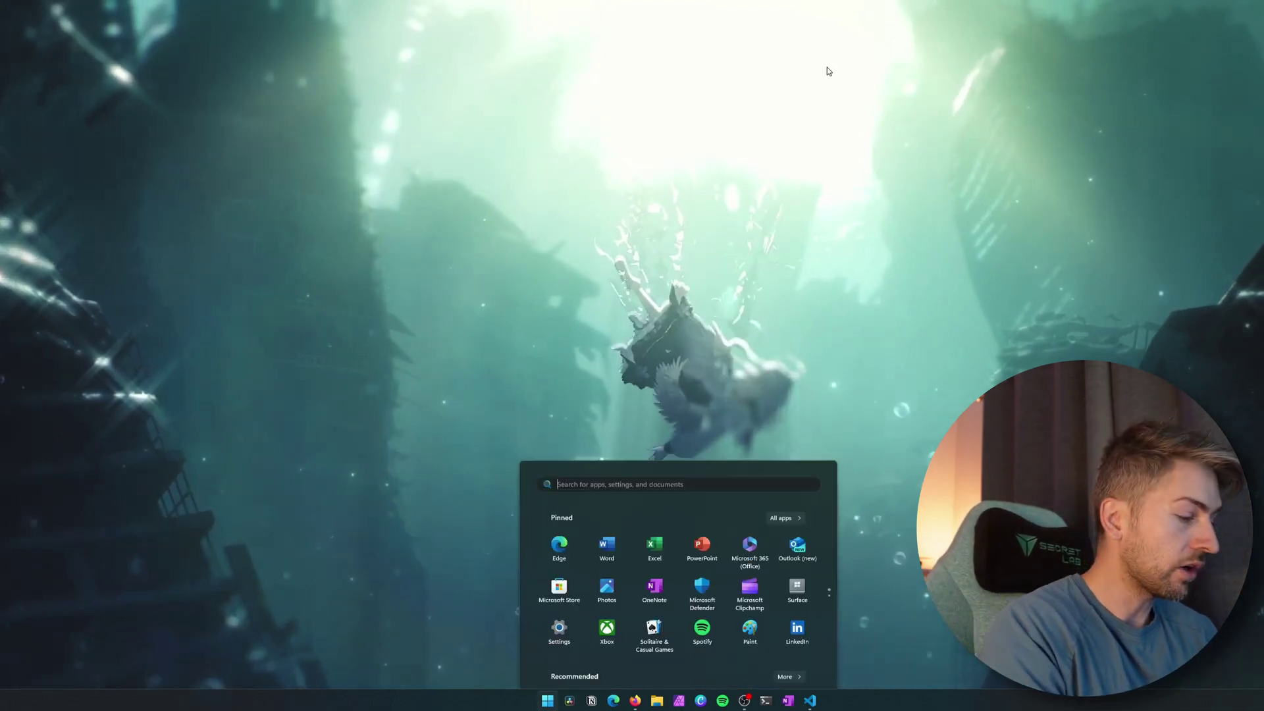
type("tiger")
key("Return")
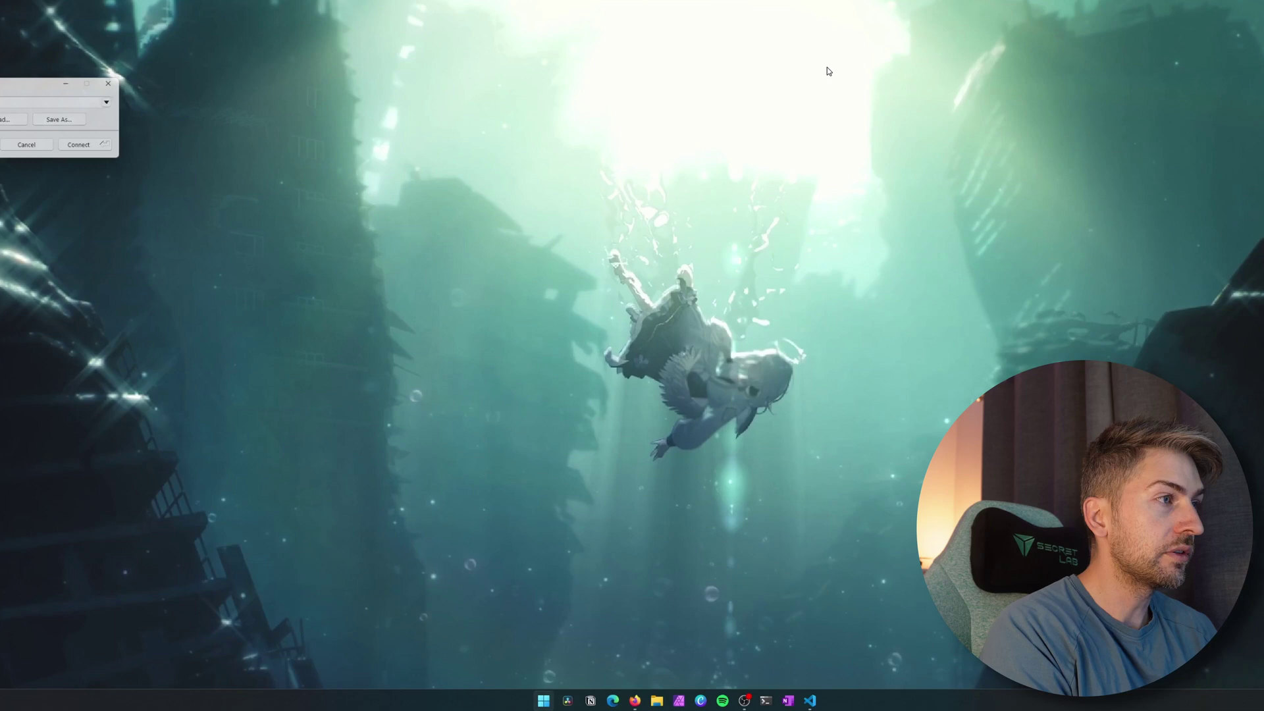
left_click_drag(32, 90, 575, 231)
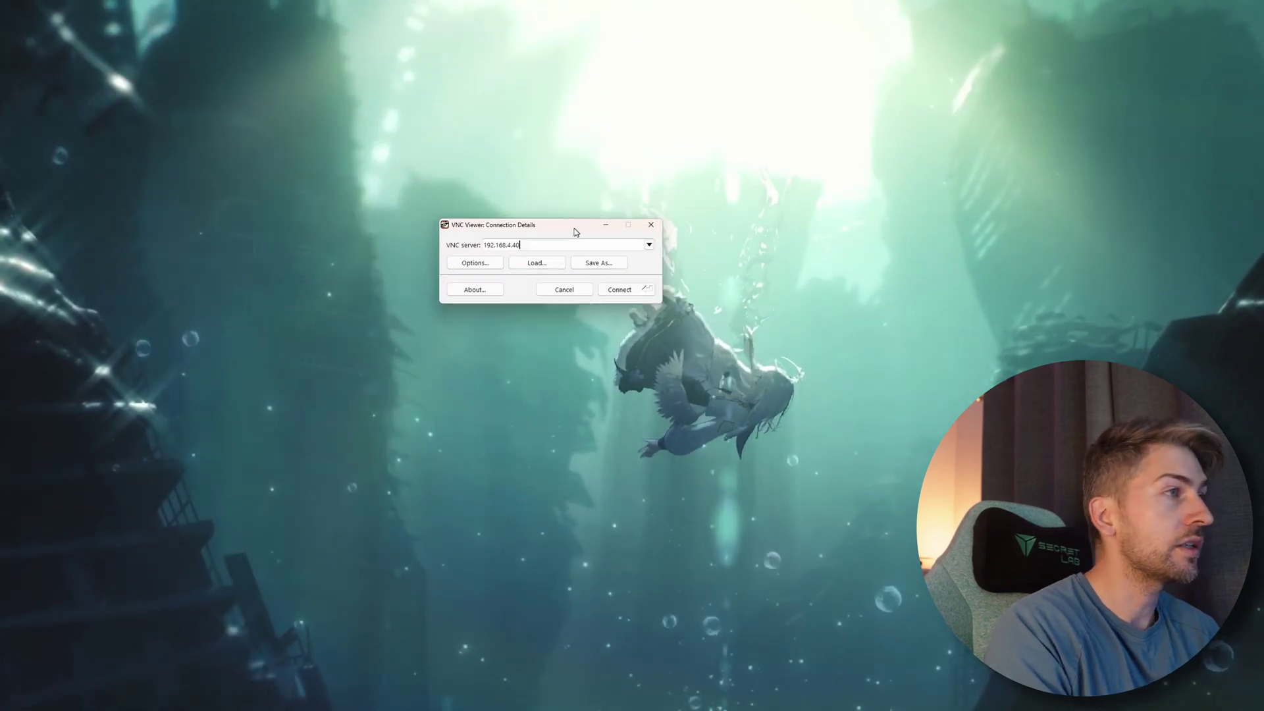
left_click(619, 290)
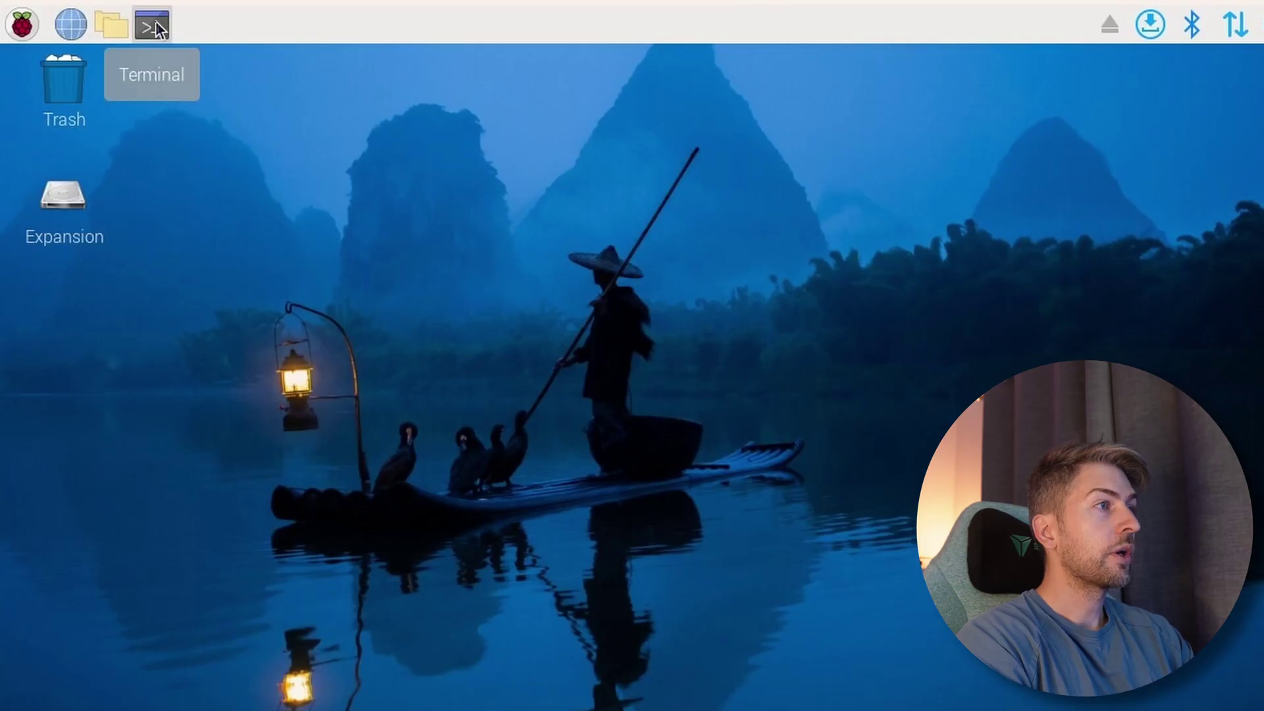
Step: Open a terminal on the Pi, list the home directory and change into HomeAssistant
left_click(156, 26)
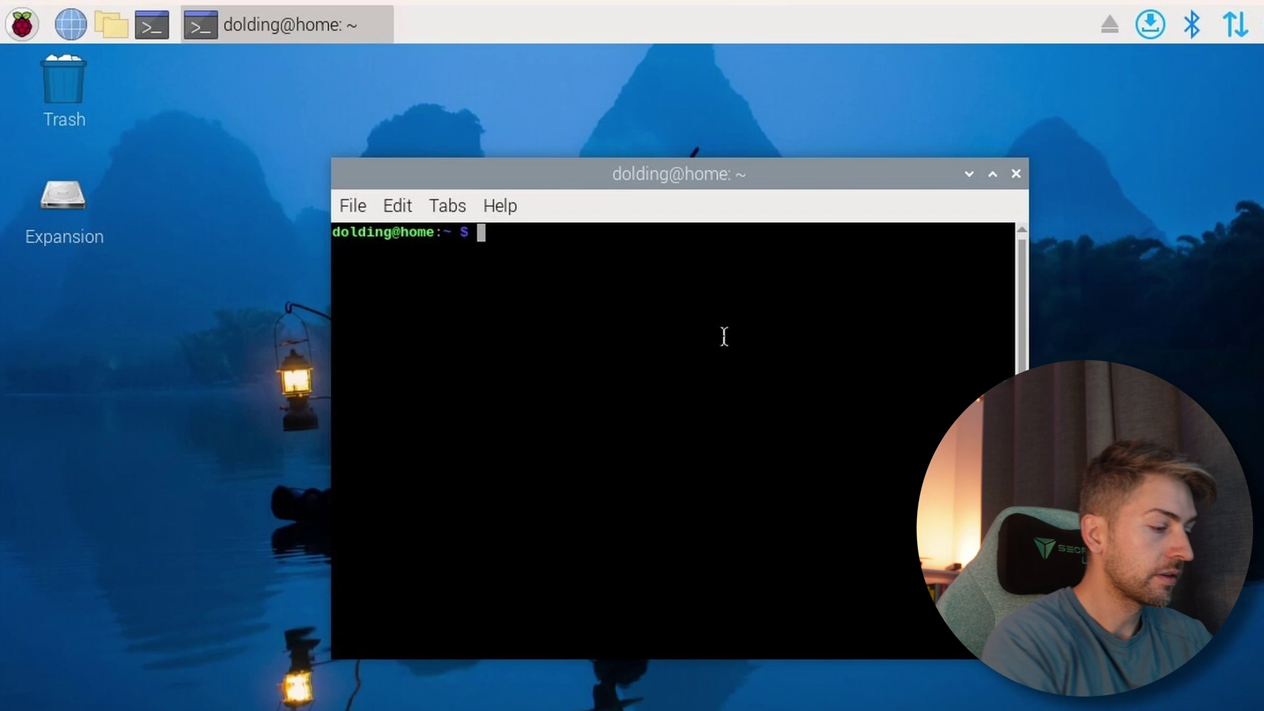
type("ls")
key("Return")
type("cd Home")
key("Tab")
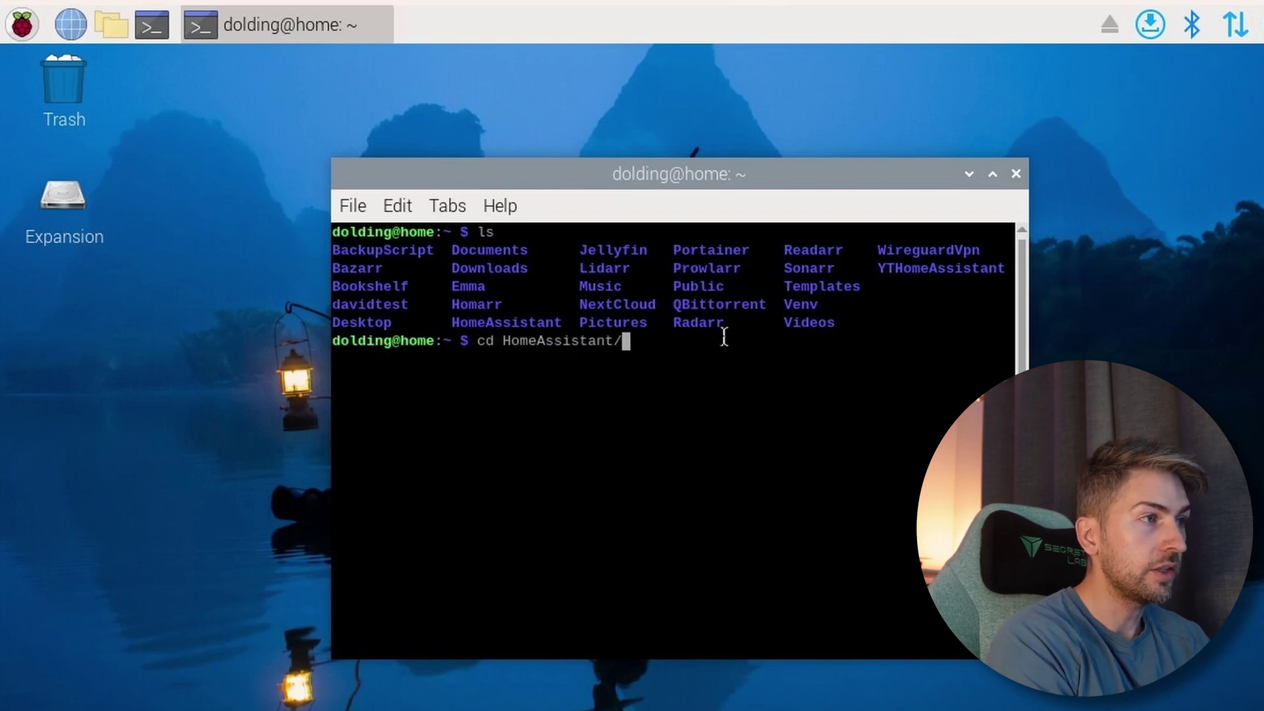
key("Return")
Step: Move into the config folder and enter sudo nano configuration.yaml
type("ls")
key("Return")
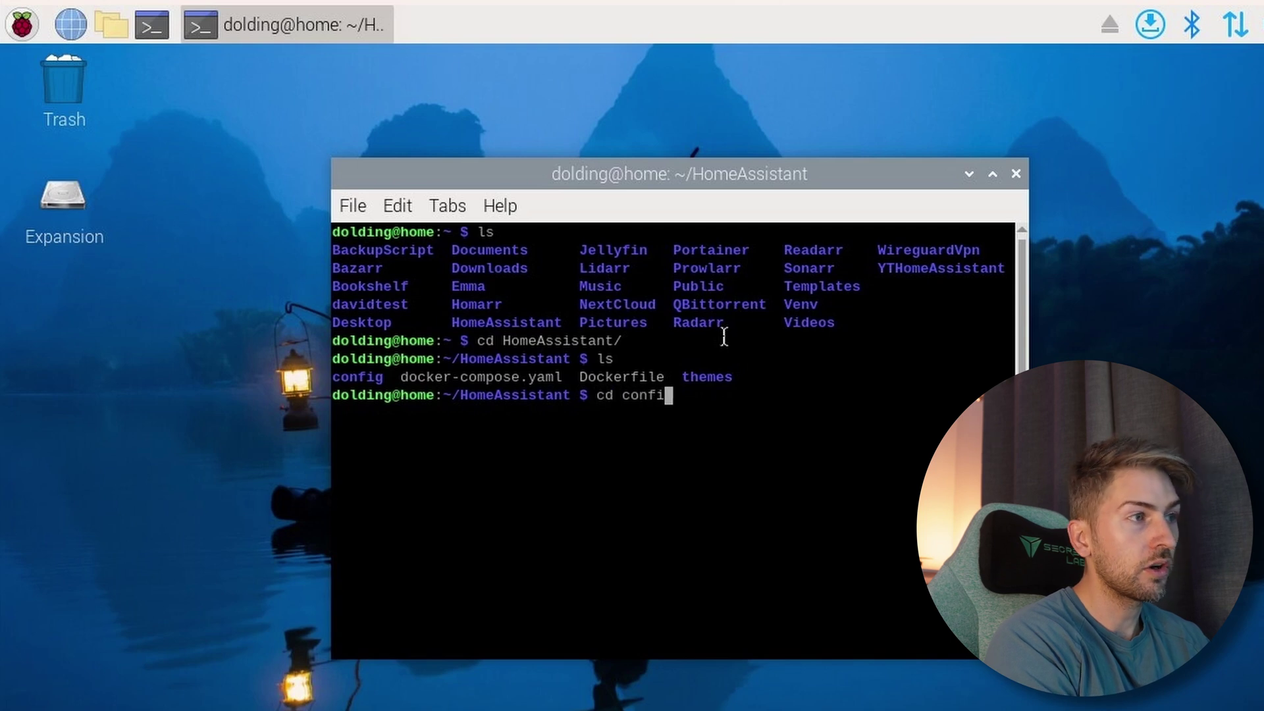
key("Return")
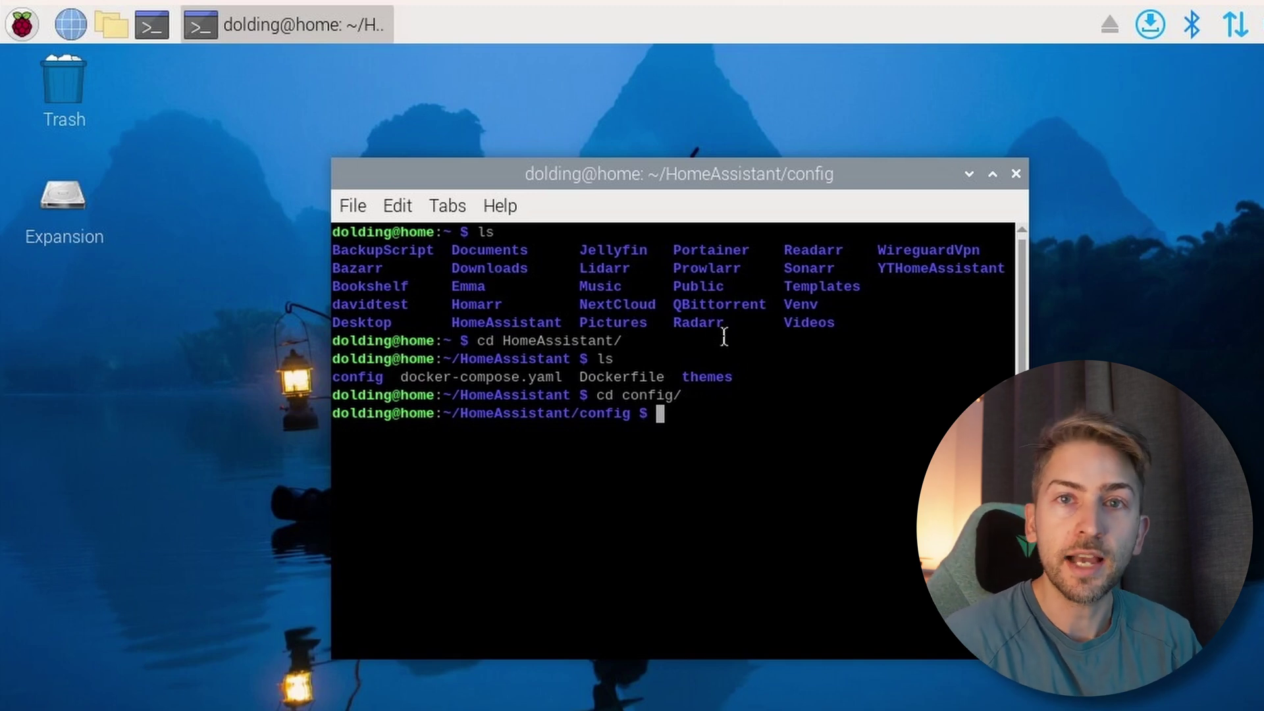
type("ls")
key("Return")
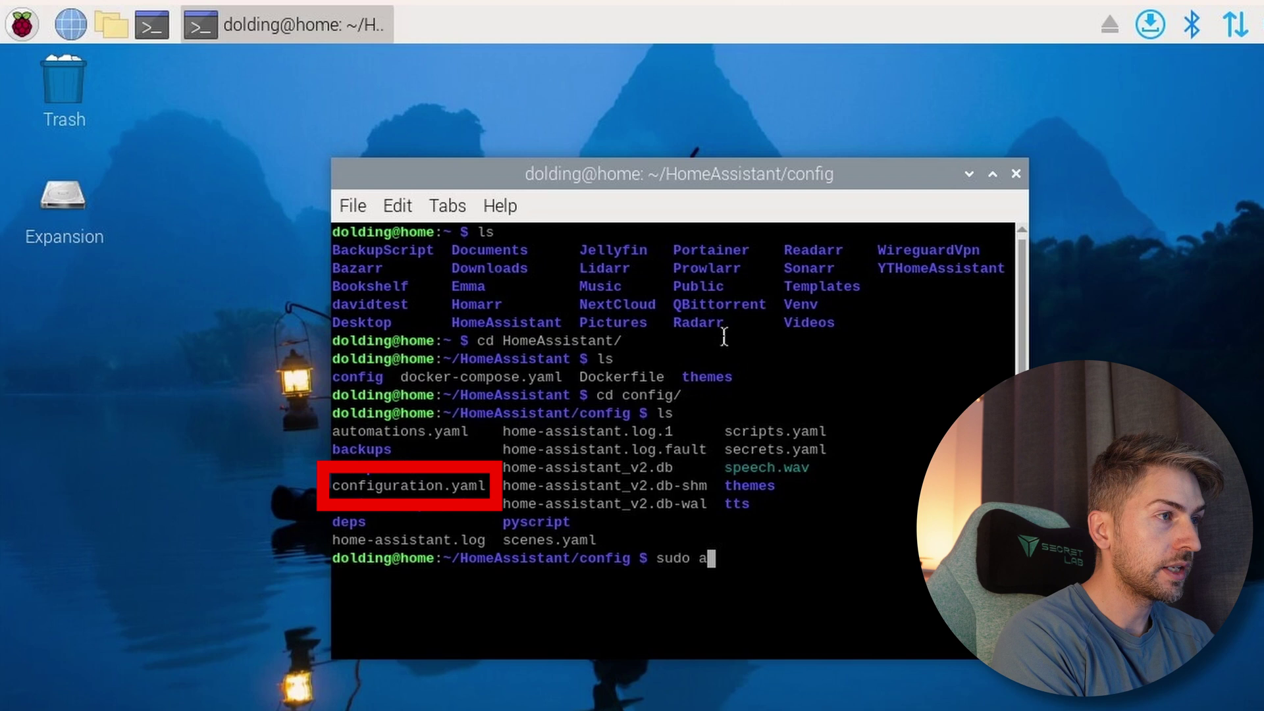
type("sudo nawno")
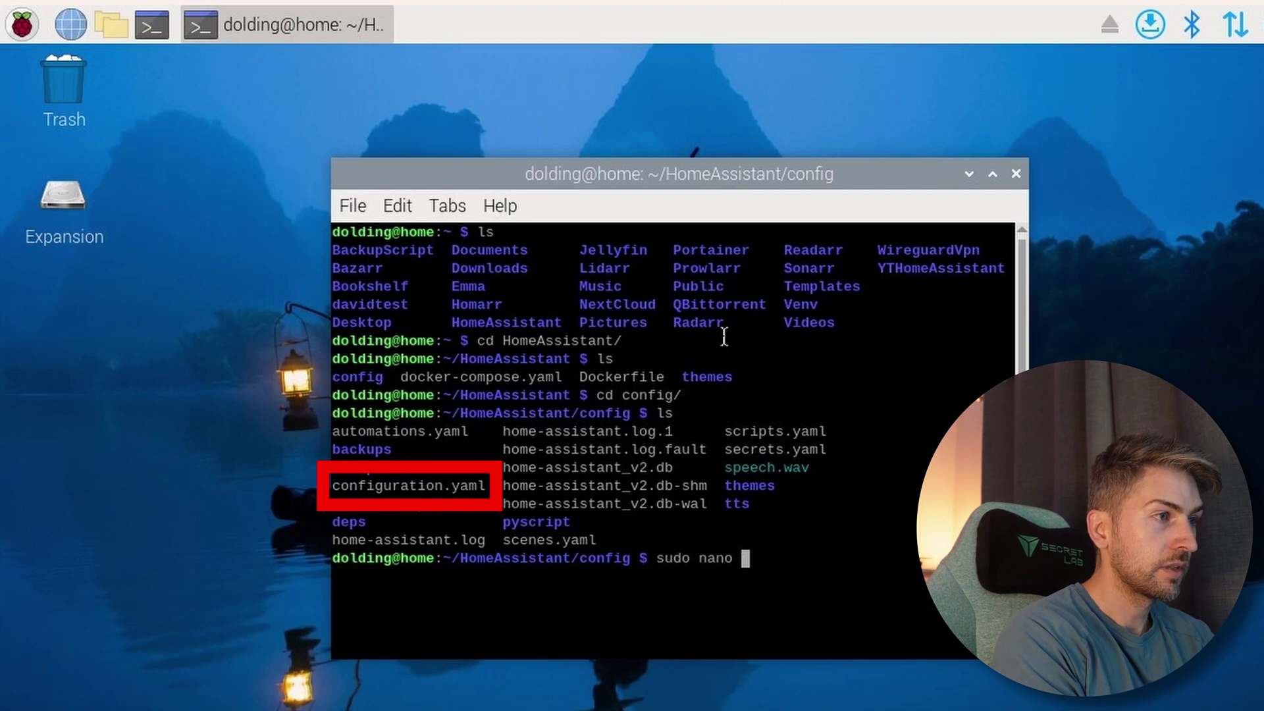
type(" con")
key("Tab")
Step: Open configuration.yaml in nano and scroll past the commented HTTP/HTTPS health checks to the end
key("Return")
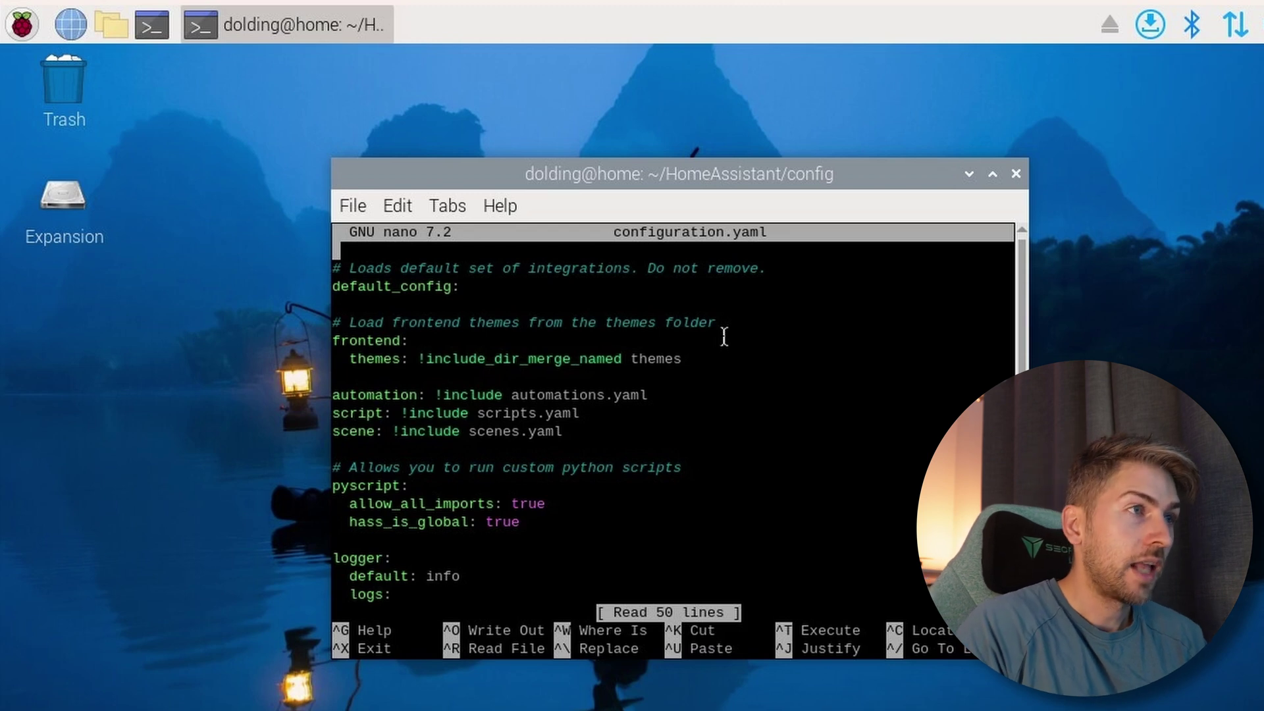
key("Down")
key("Down")
key("Down")
key("Down")
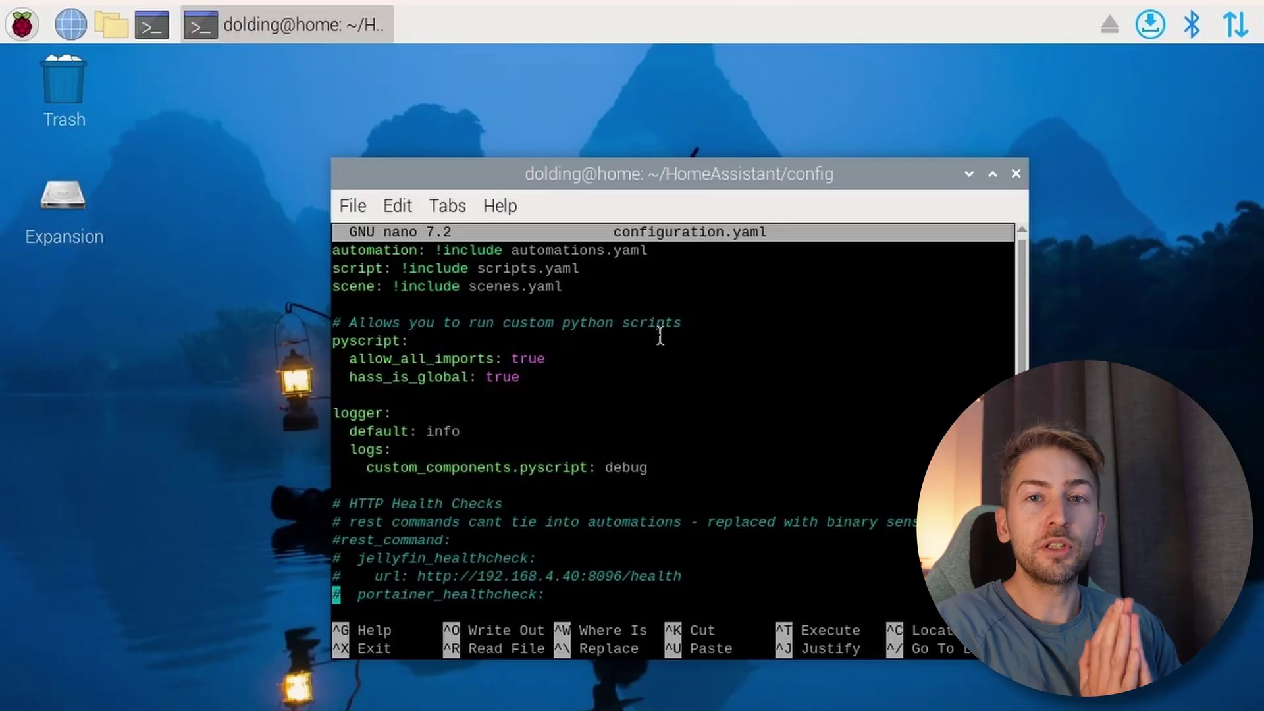
scroll(682, 372, "down", 3)
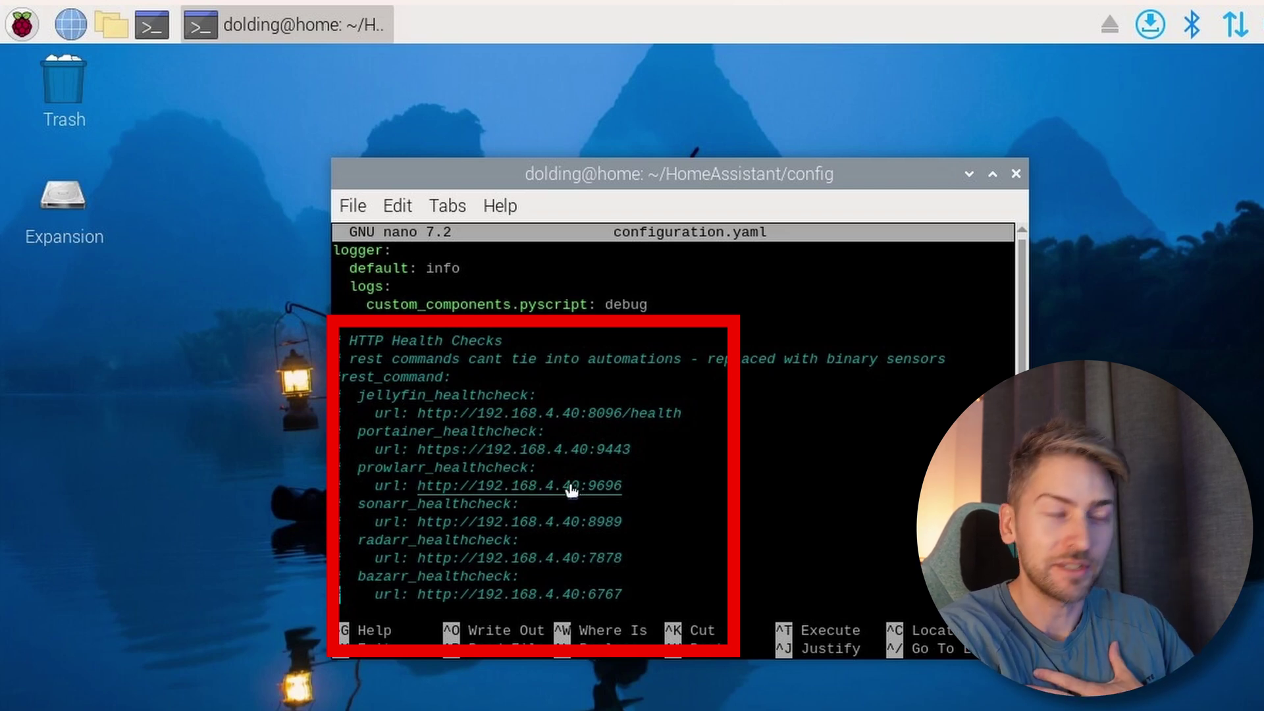
scroll(658, 484, "down", 5)
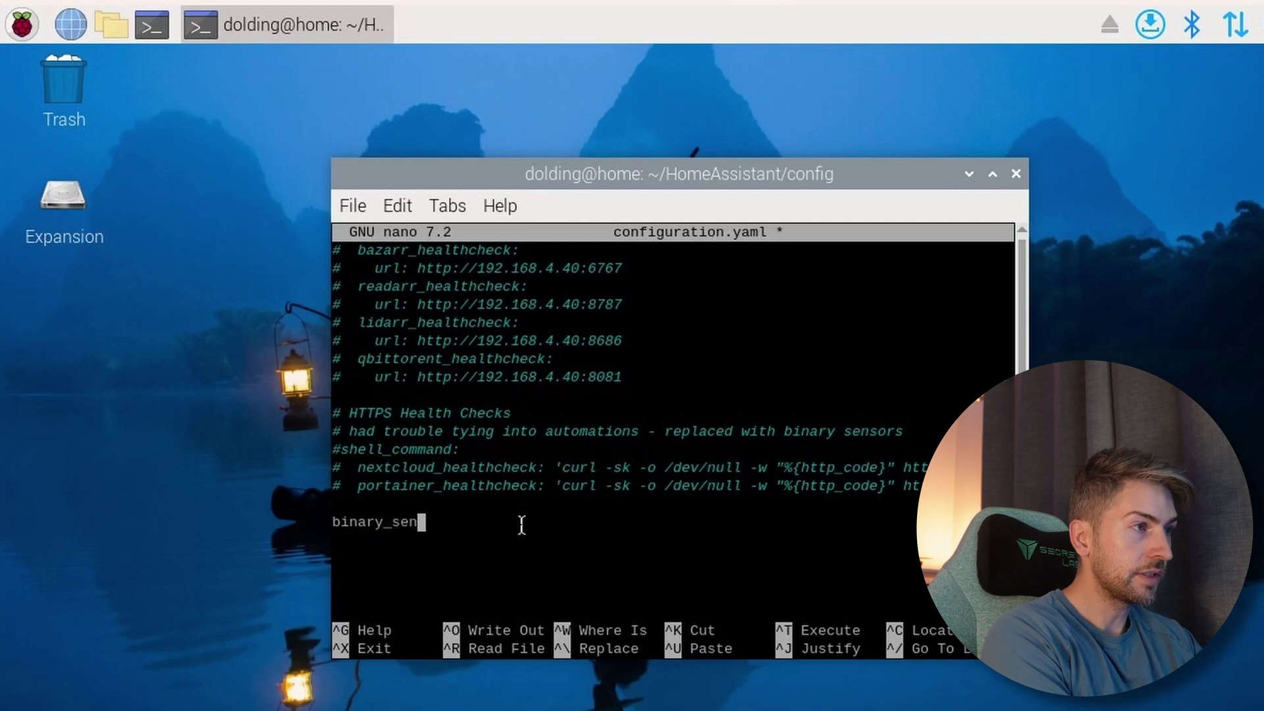
type(":")
key("Return")
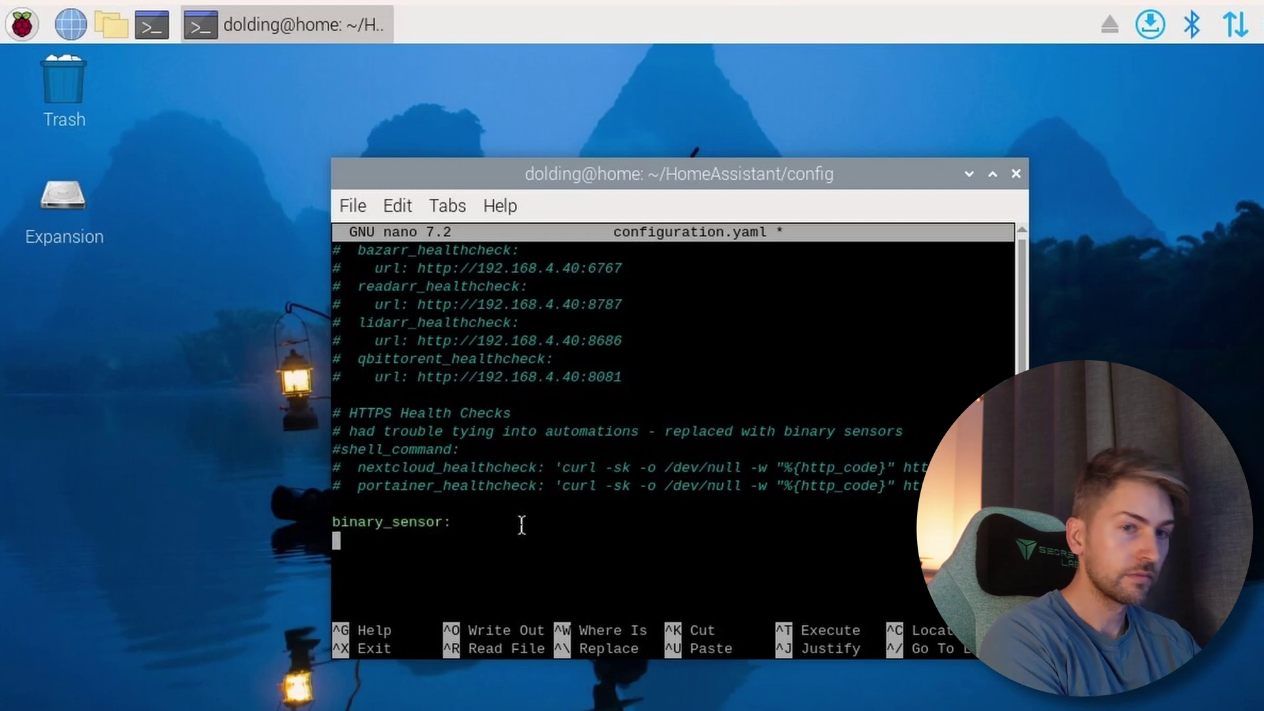
type("-")
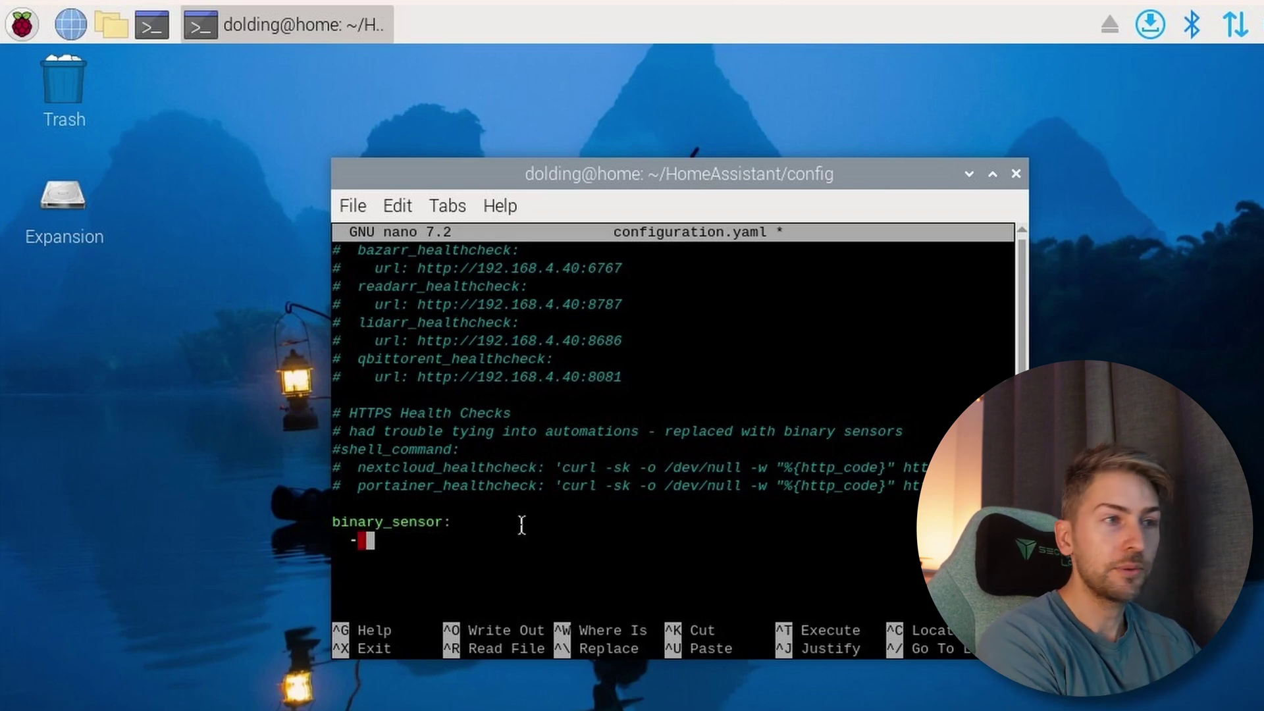
type(" platfor")
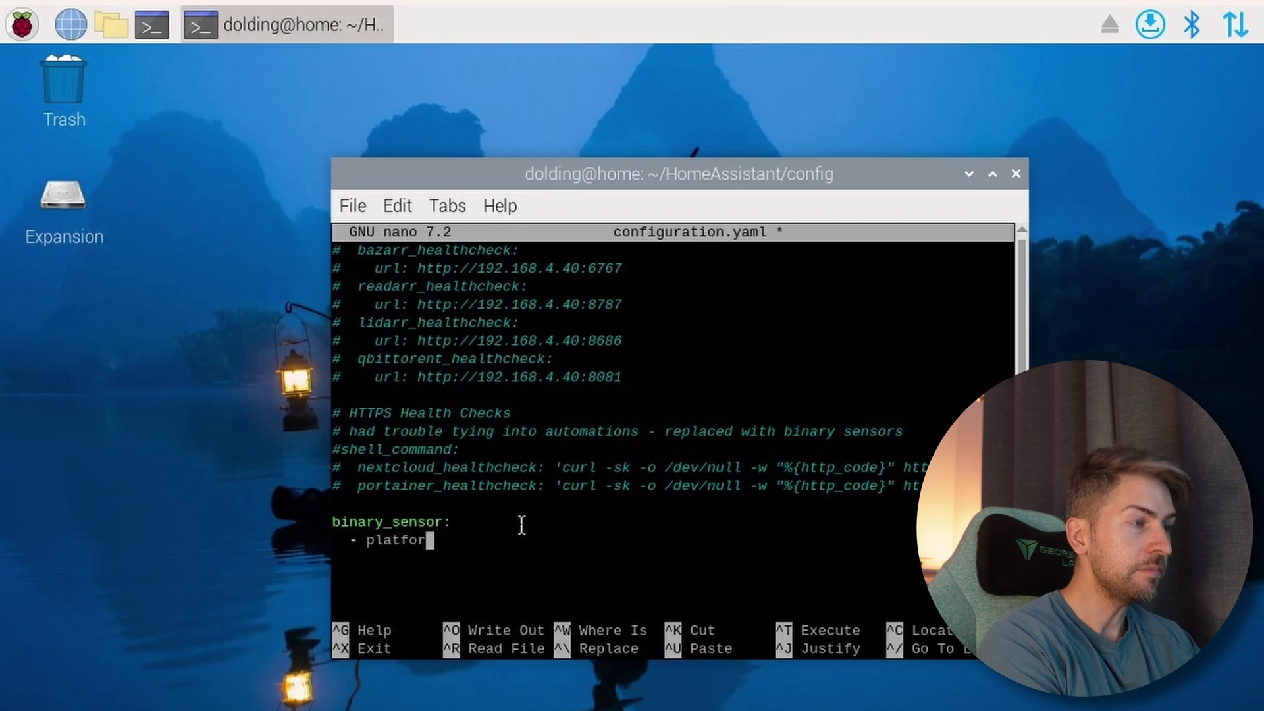
type("m: rest ")
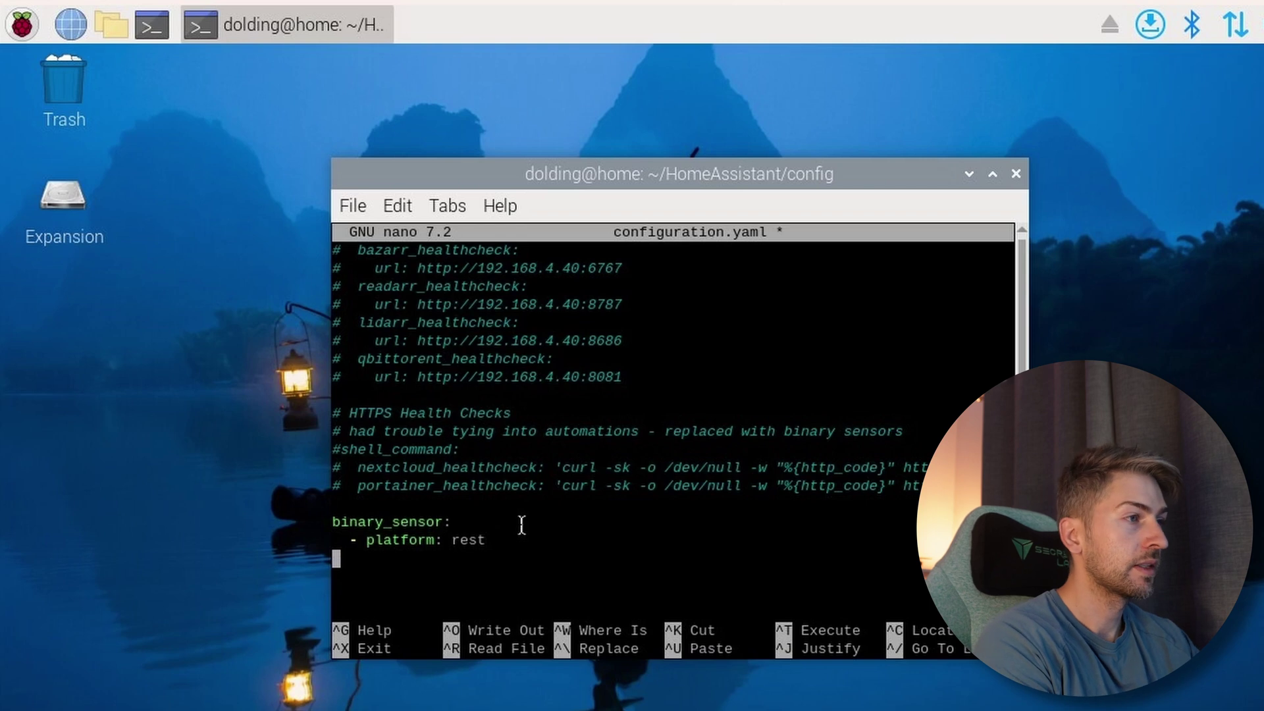
type("    name: Jellyfin")
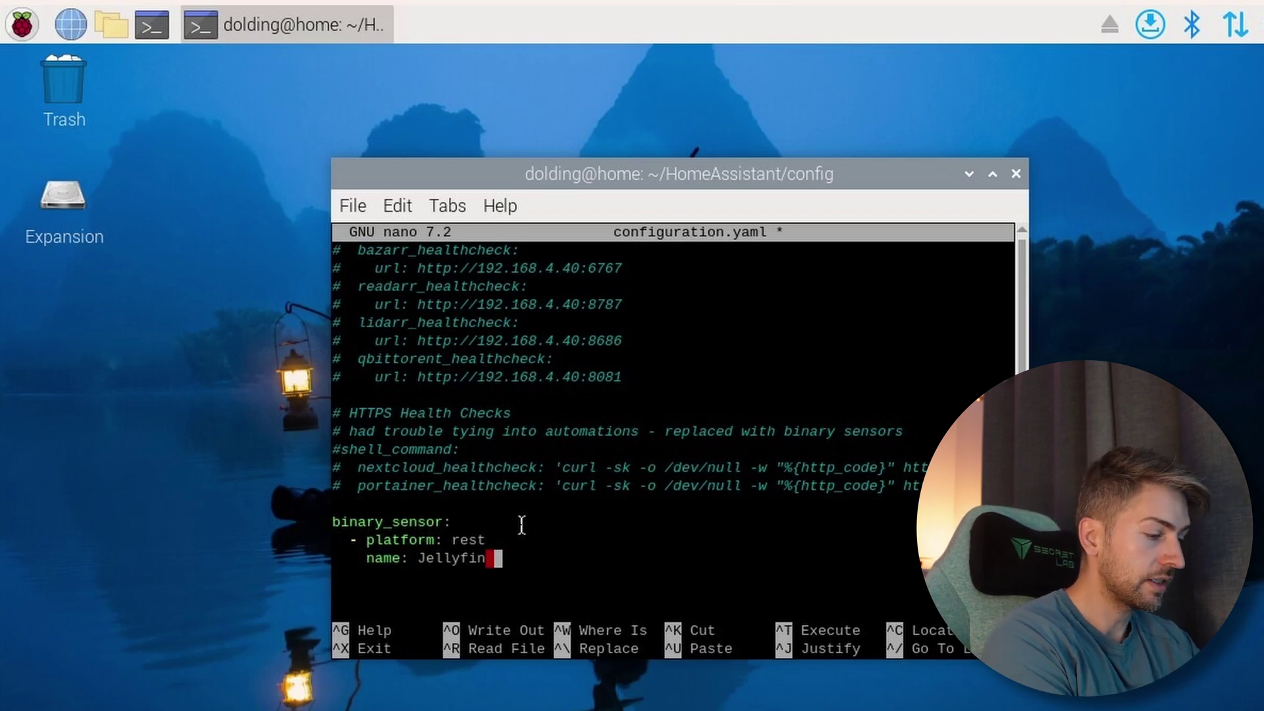
type(" Health Check")
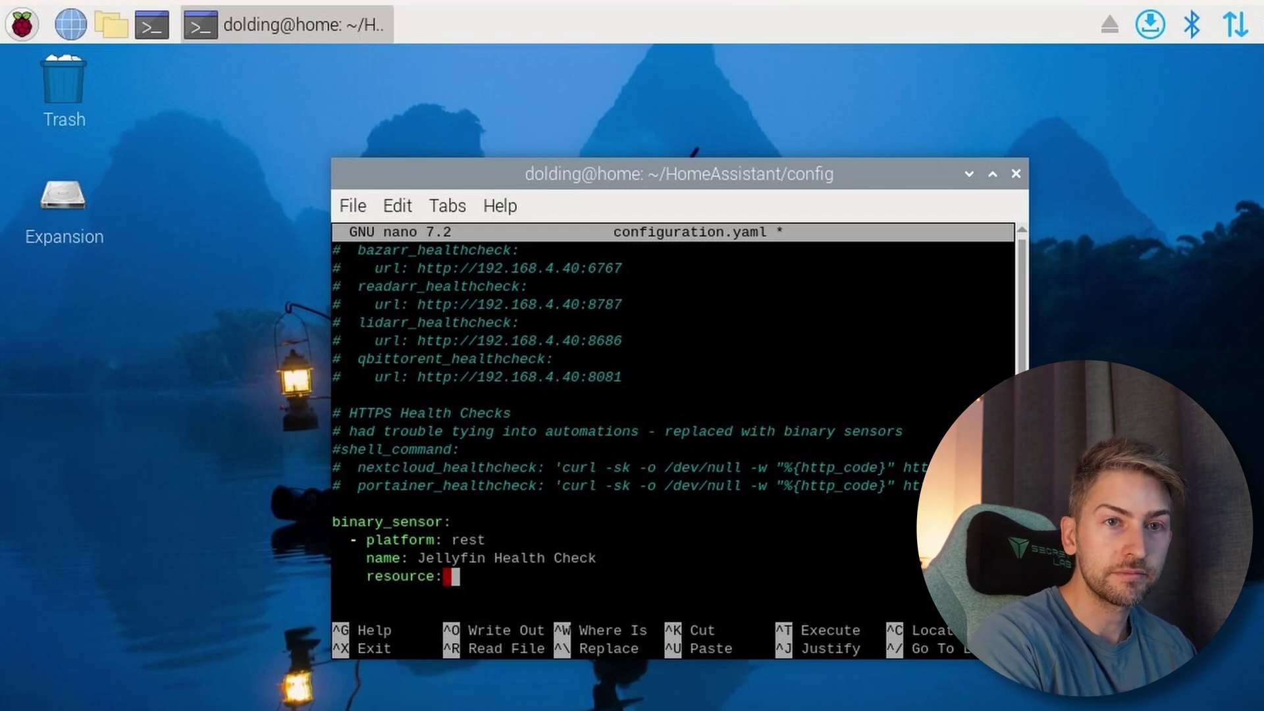
type("http://192.168.4.40:8096/health     ")
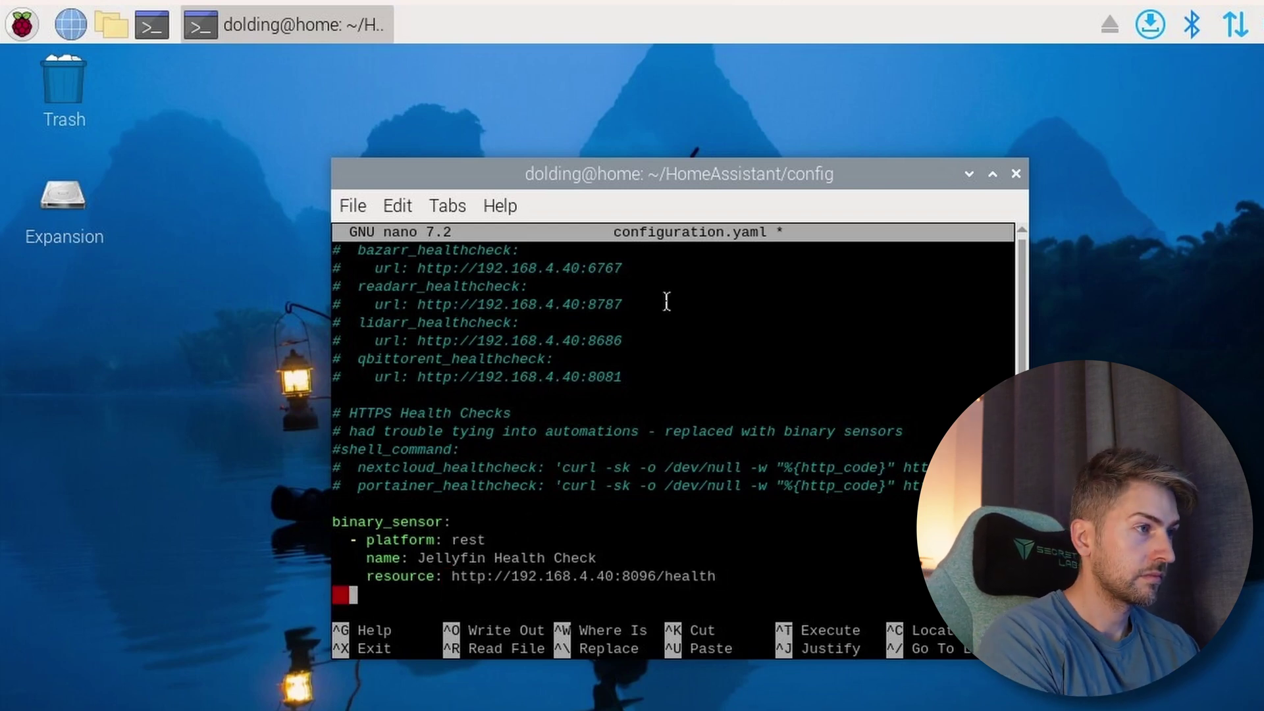
type("method: GET")
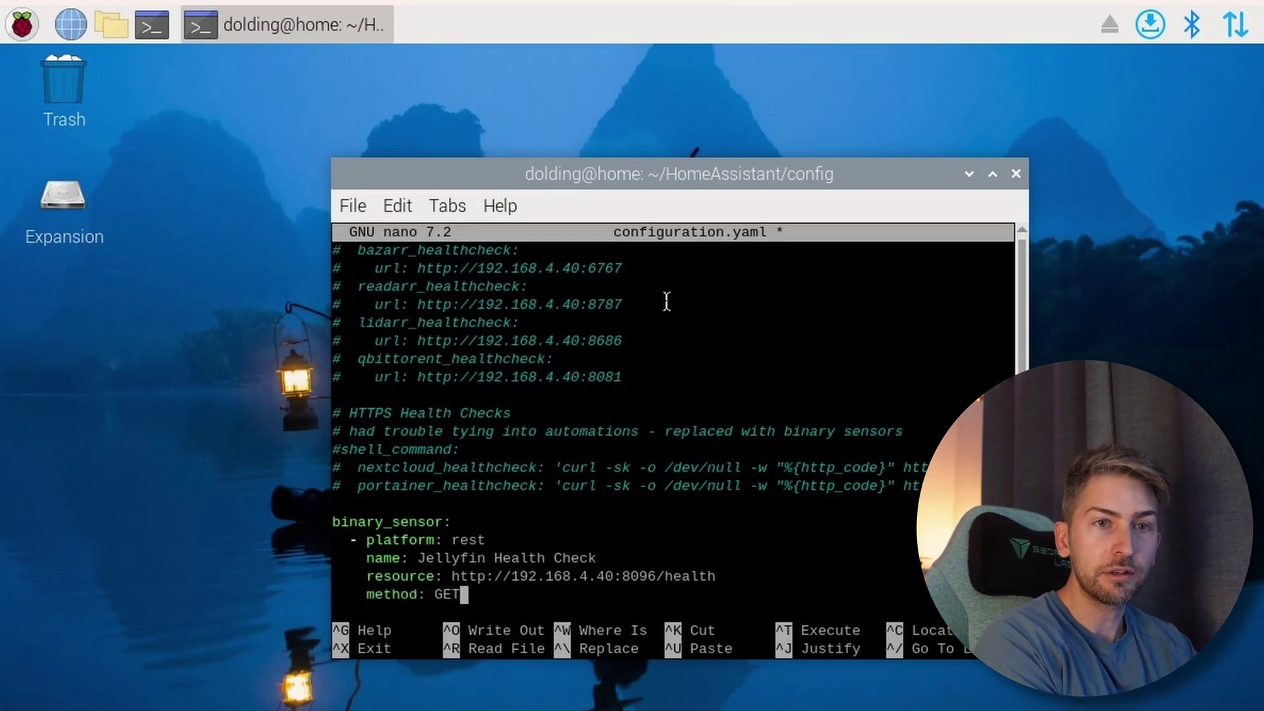
key("Return")
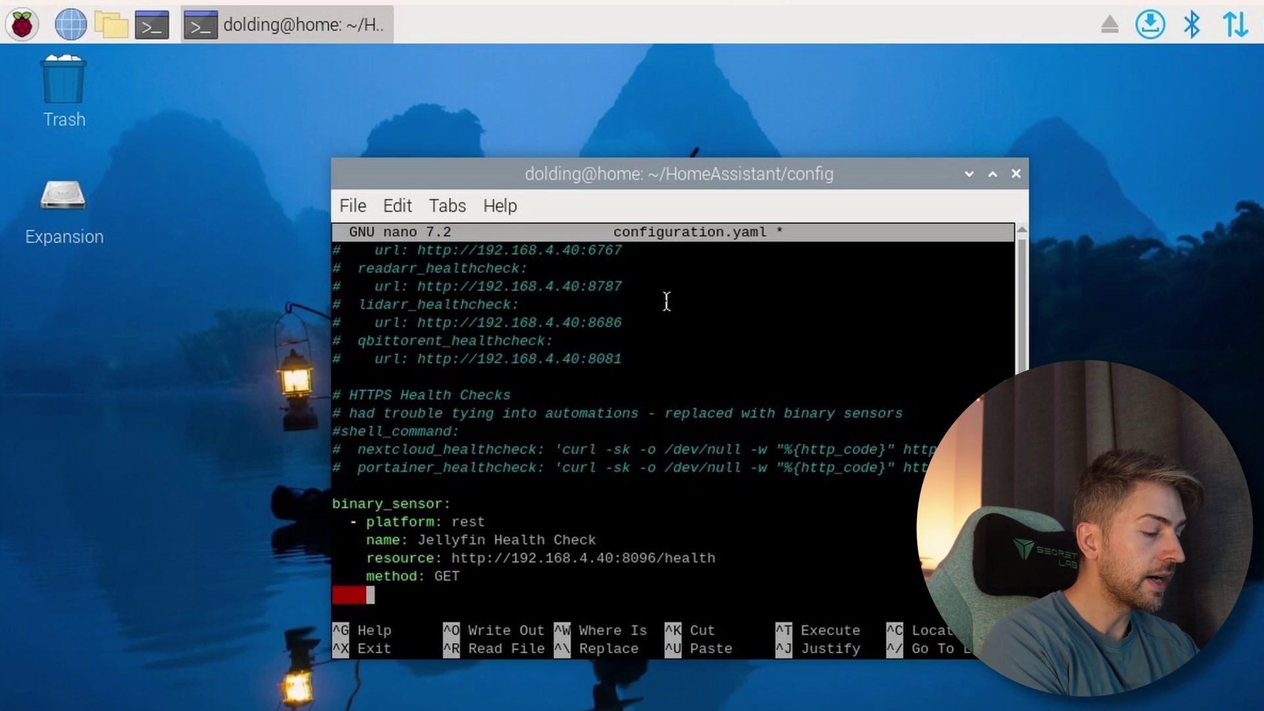
type("value_")
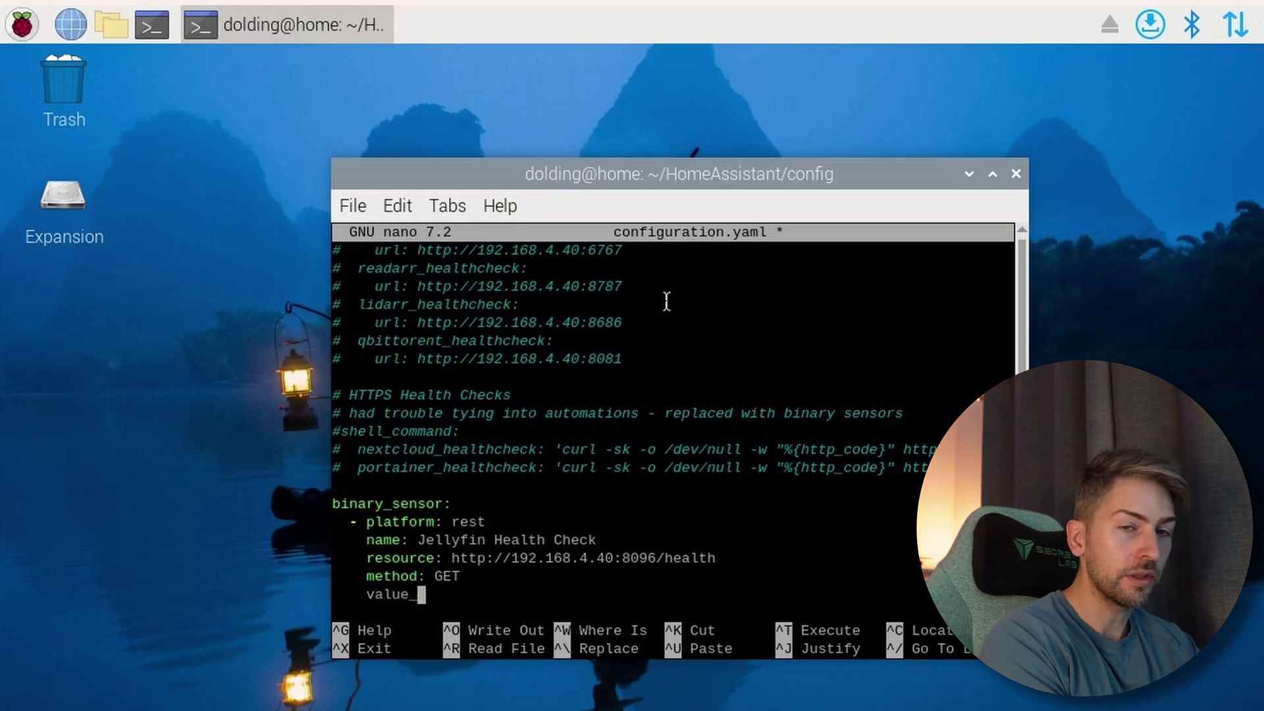
type("te")
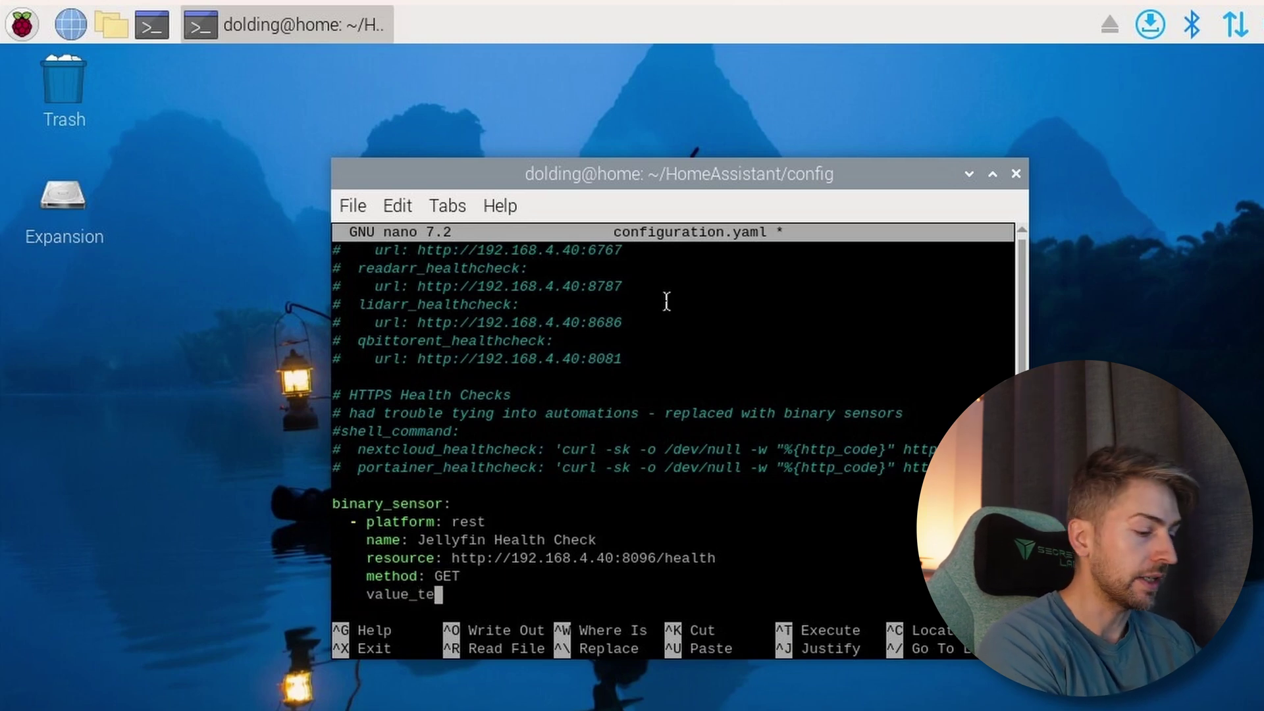
type("mplate:")
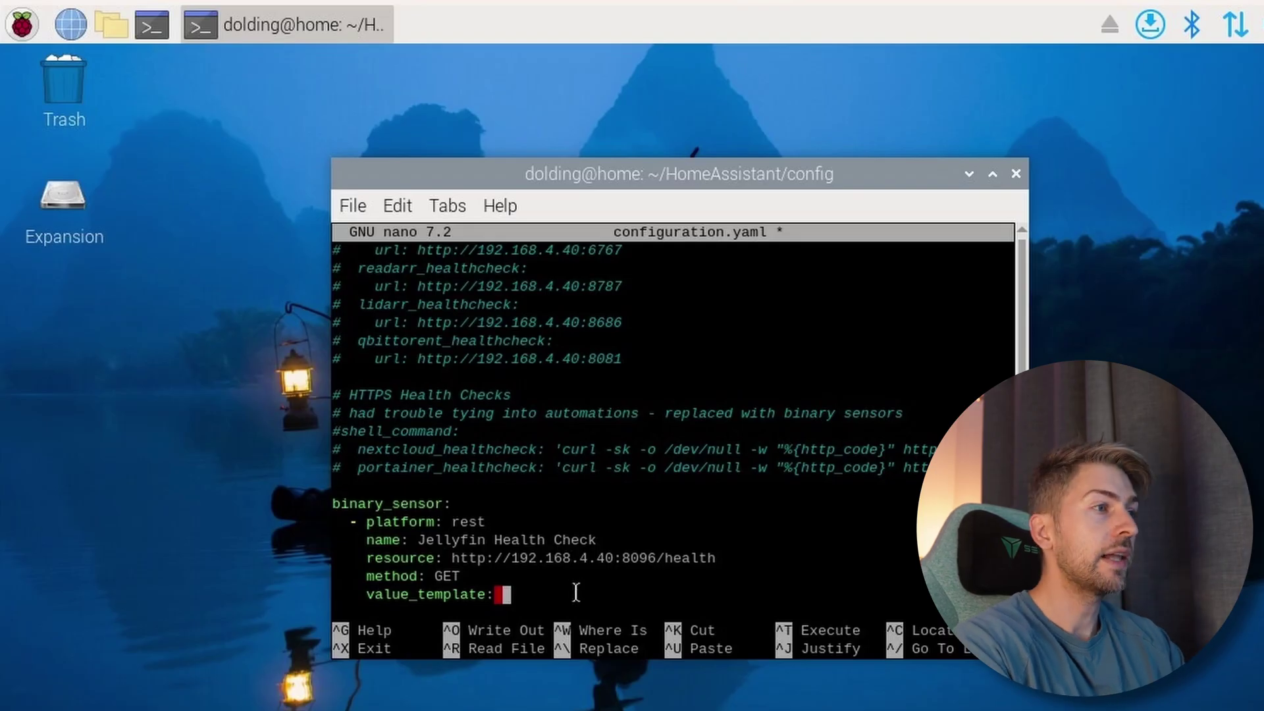
Step: Paste the value_template "{{ value == 'Healthy' }}" and add scan_interval: 60 below it
right_click(575, 592)
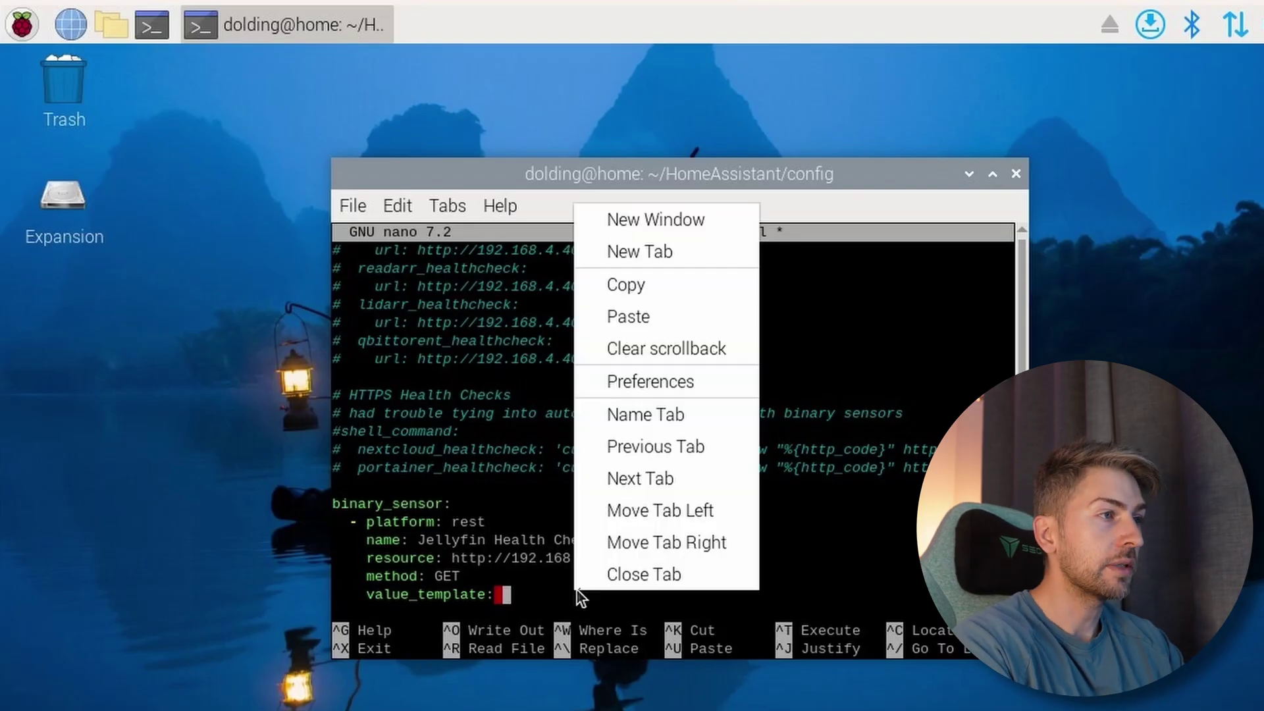
left_click(678, 315)
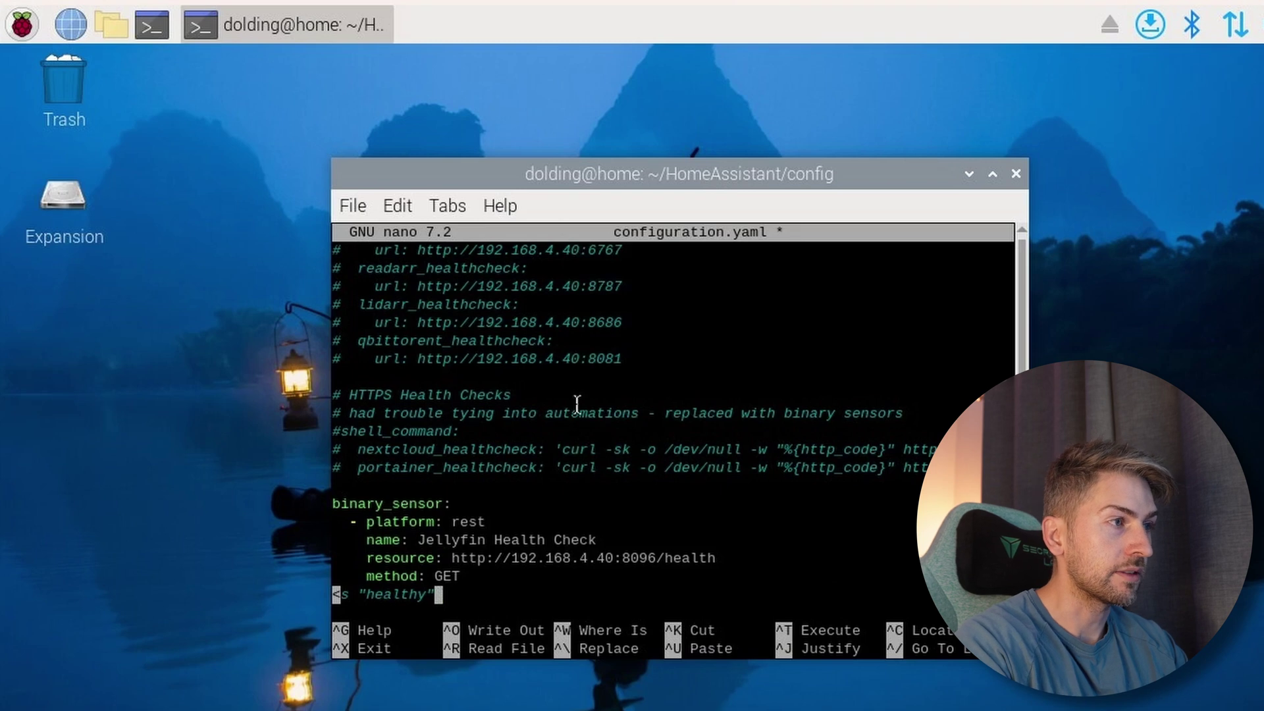
key("ctrl+Left")
key("ctrl+Left")
key("ctrl+Left")
key("ctrl+Left")
key("ctrl+Left")
key("ctrl+Left")
key("ctrl+Left")
key("ctrl+Left")
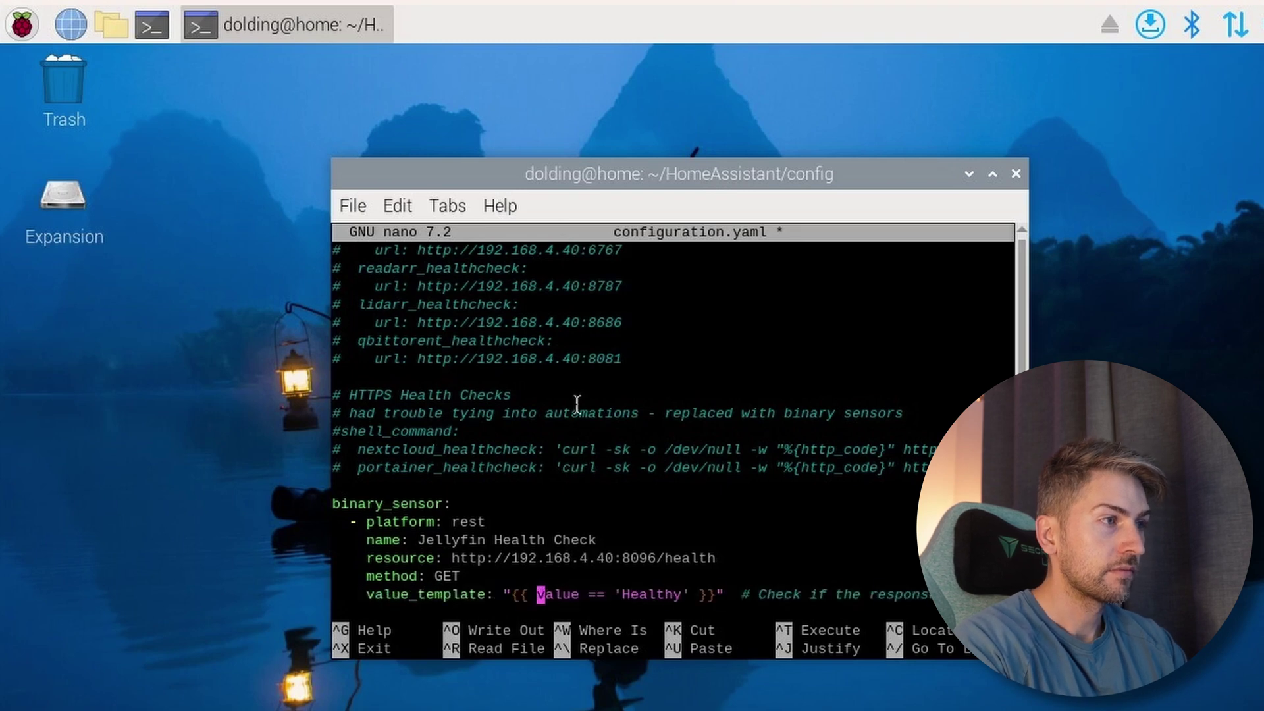
key("Left")
key("Left")
key("Left")
key("ctrl+Right")
key("ctrl+Right")
key("ctrl+Right")
key("ctrl+Right")
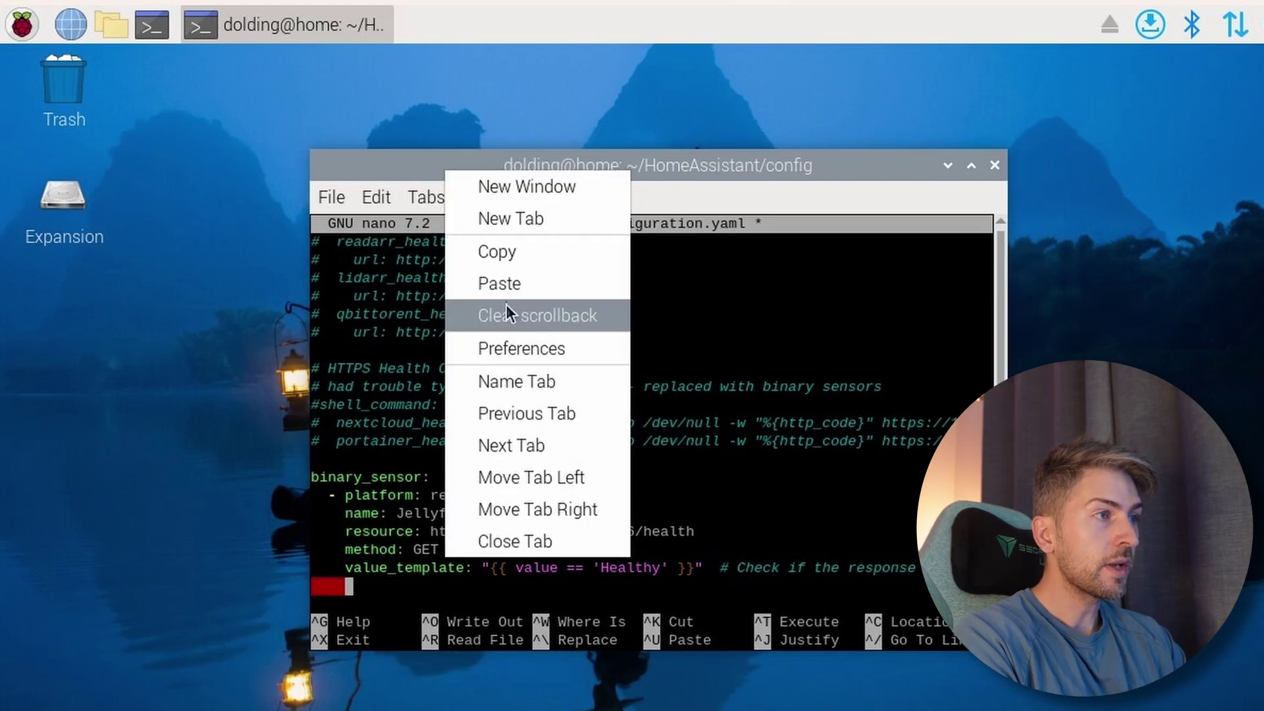
left_click(507, 283)
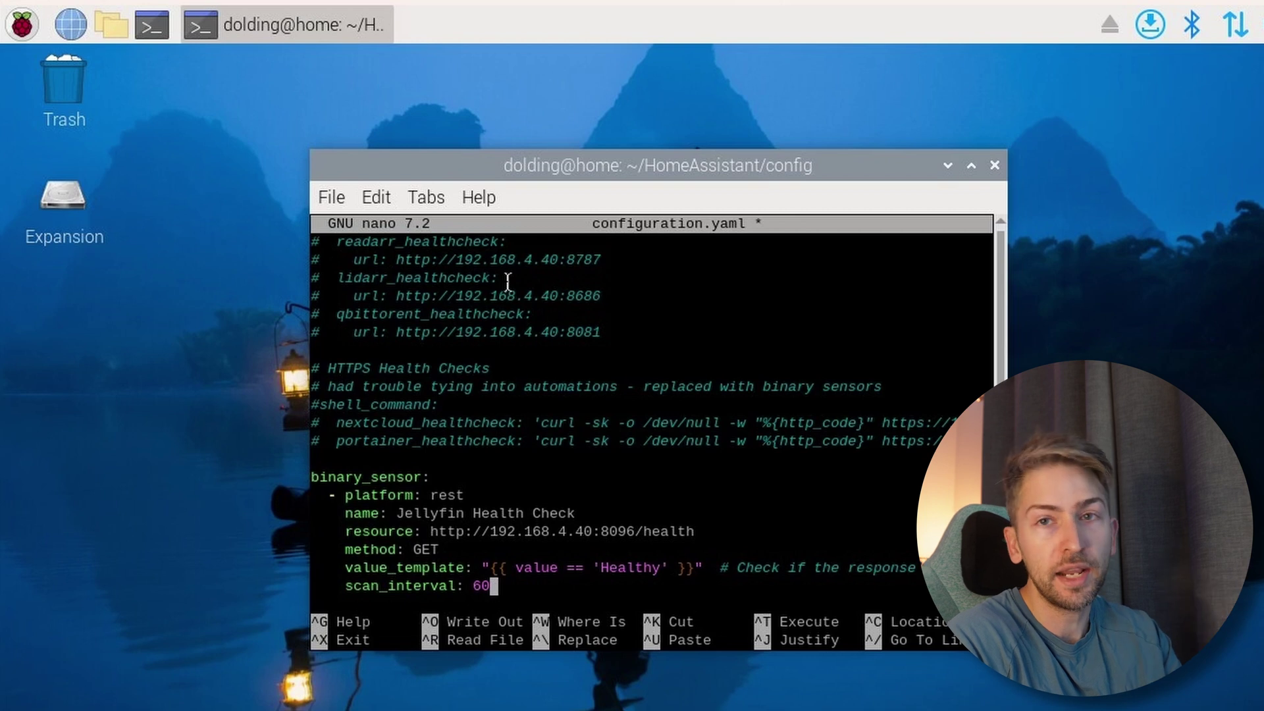
Step: Paste the Prowlarr (port 9696) and Sonarr (port 8989) sensor blocks below the Jellyfin sensor
key("Return")
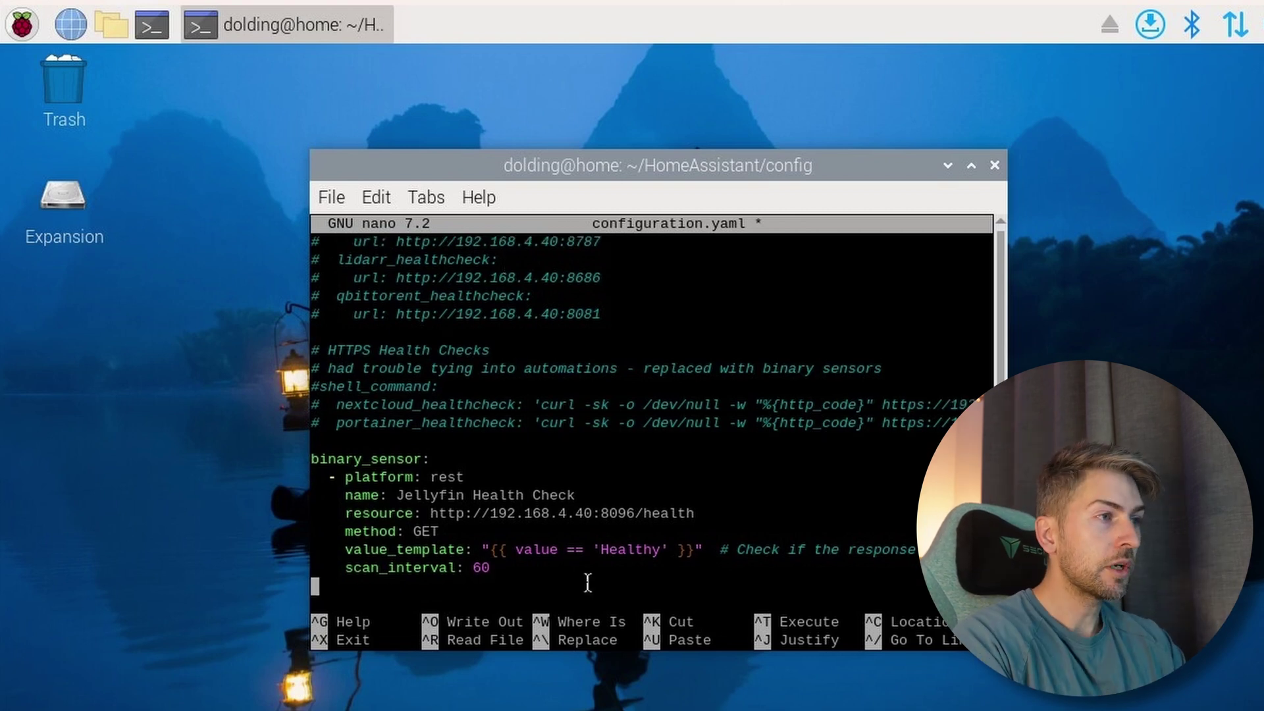
right_click(586, 582)
left_click(681, 309)
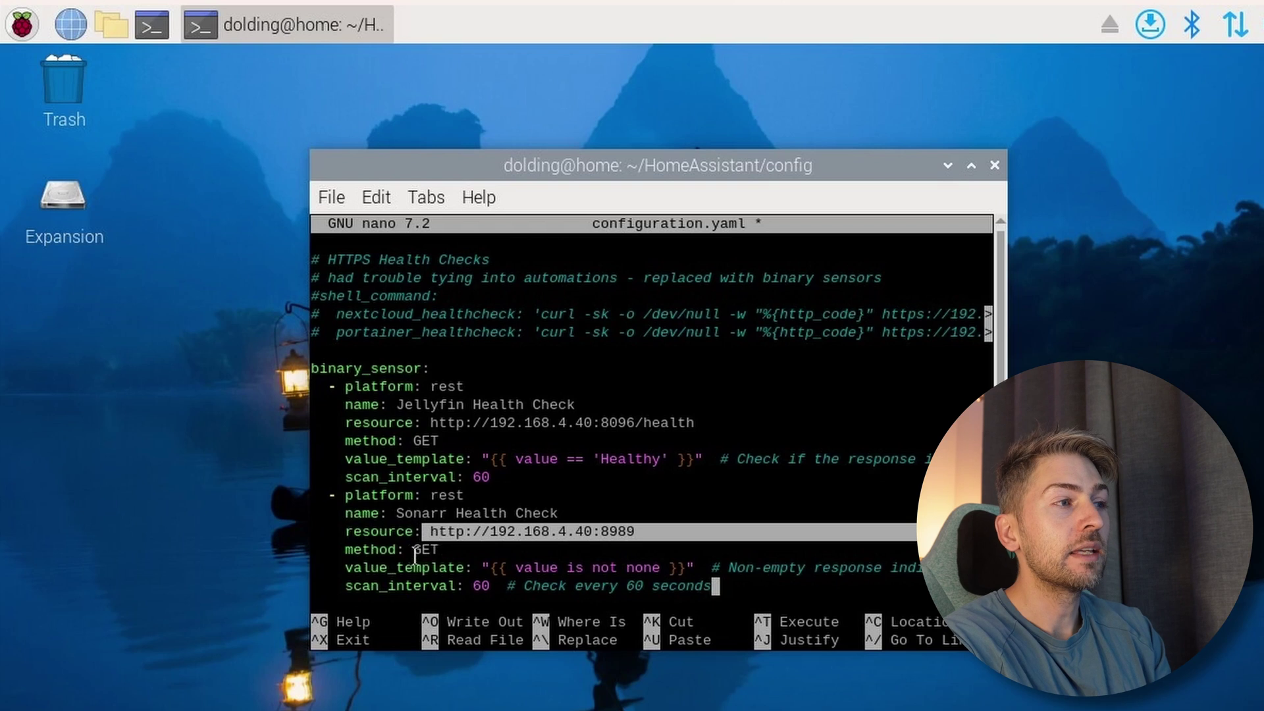
Step: Review the Sonarr sensor's GET method and its "{{ value is not none }}" template
left_click_drag(415, 553, 443, 555)
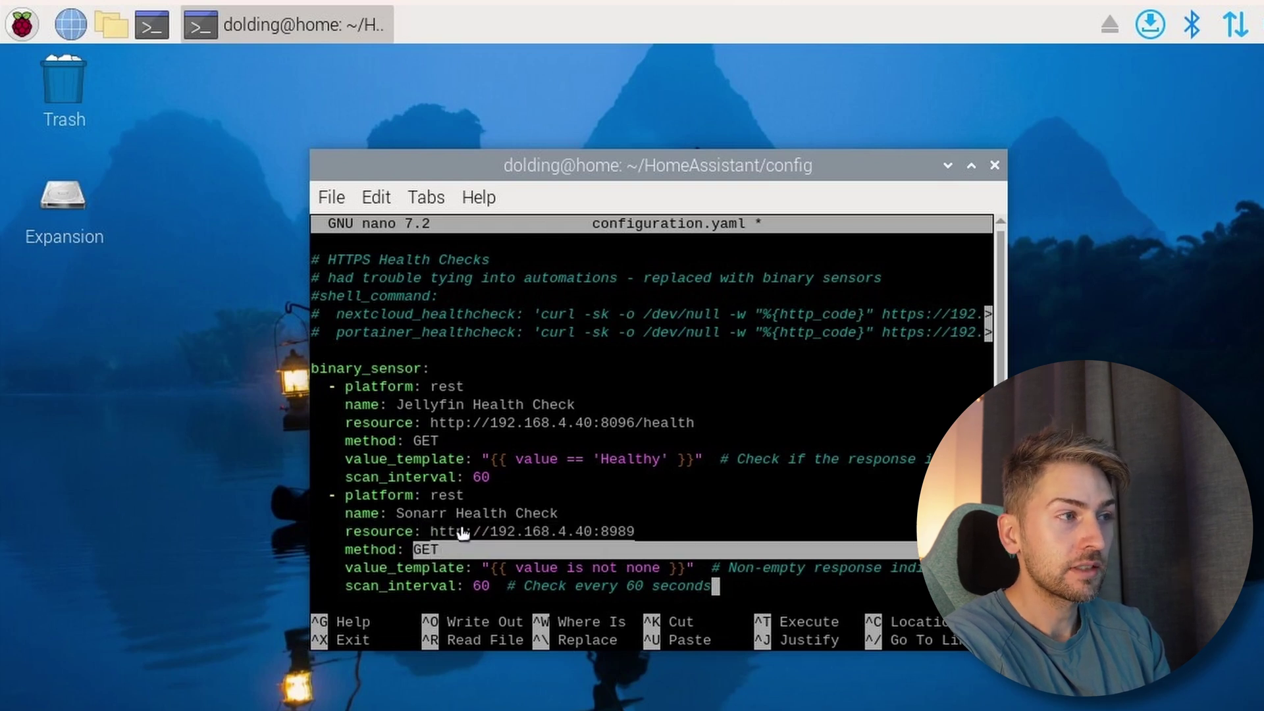
left_click(415, 532)
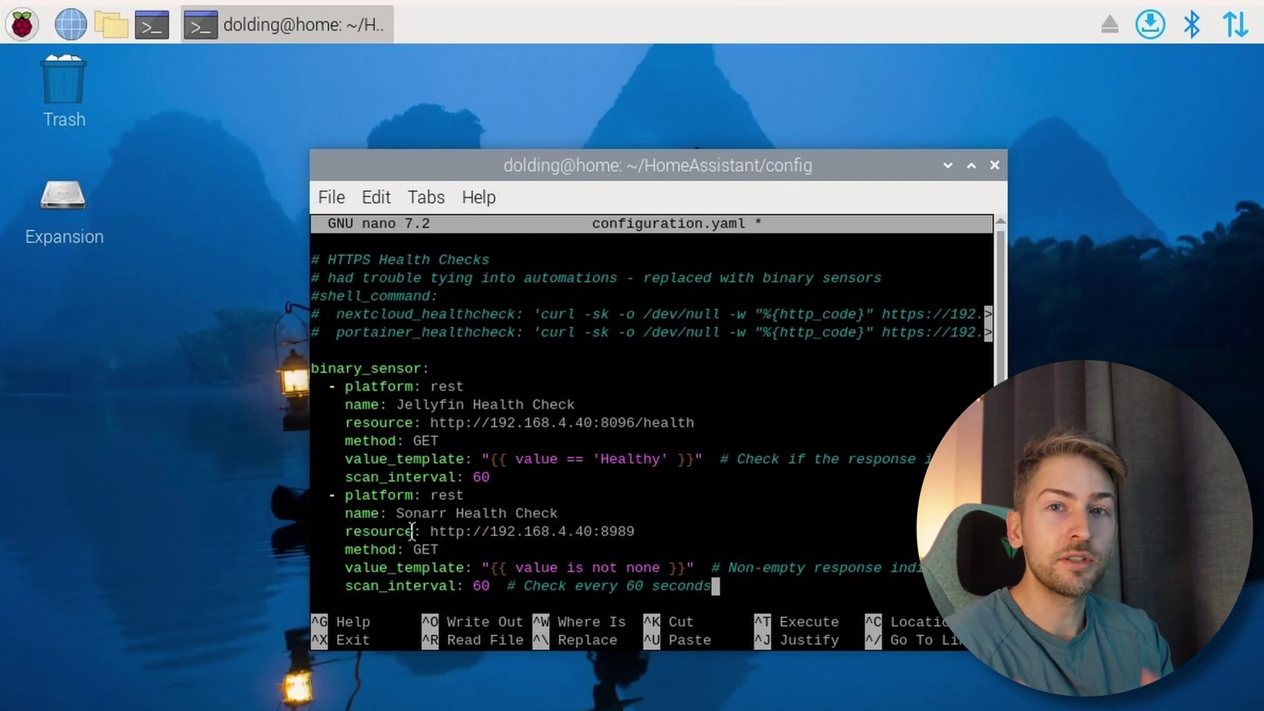
double_click(424, 567)
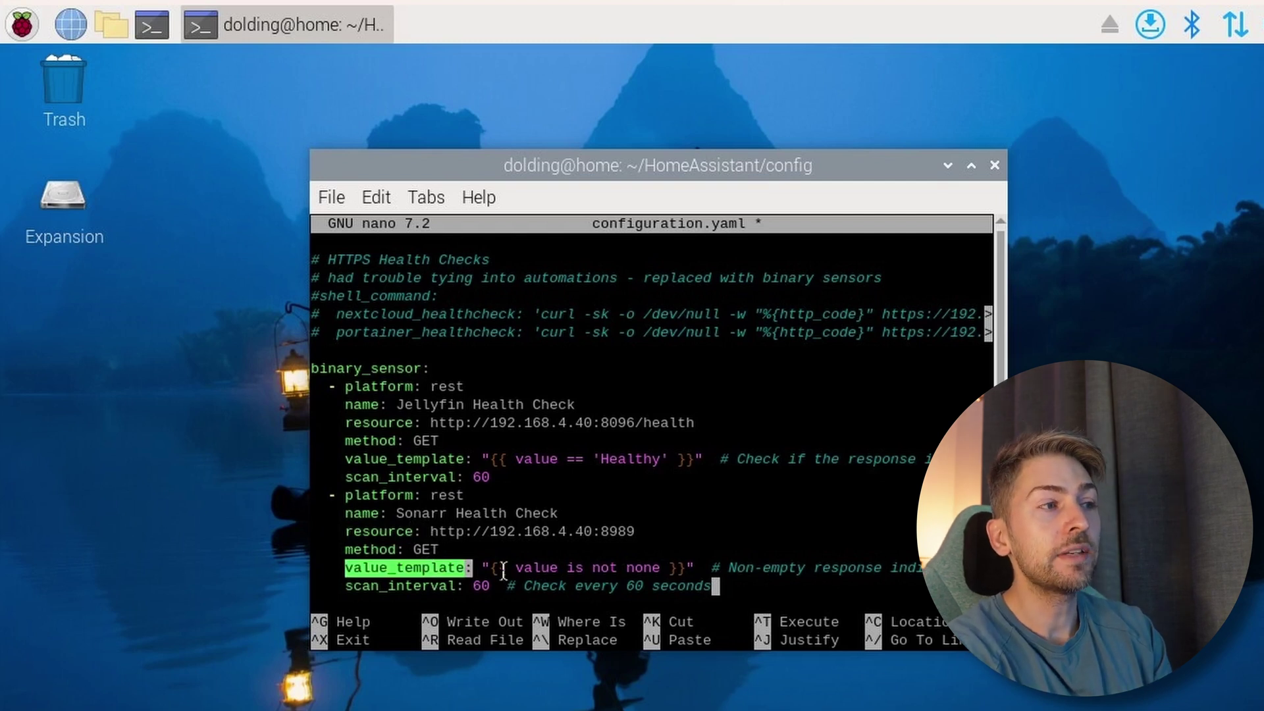
left_click_drag(486, 568, 702, 567)
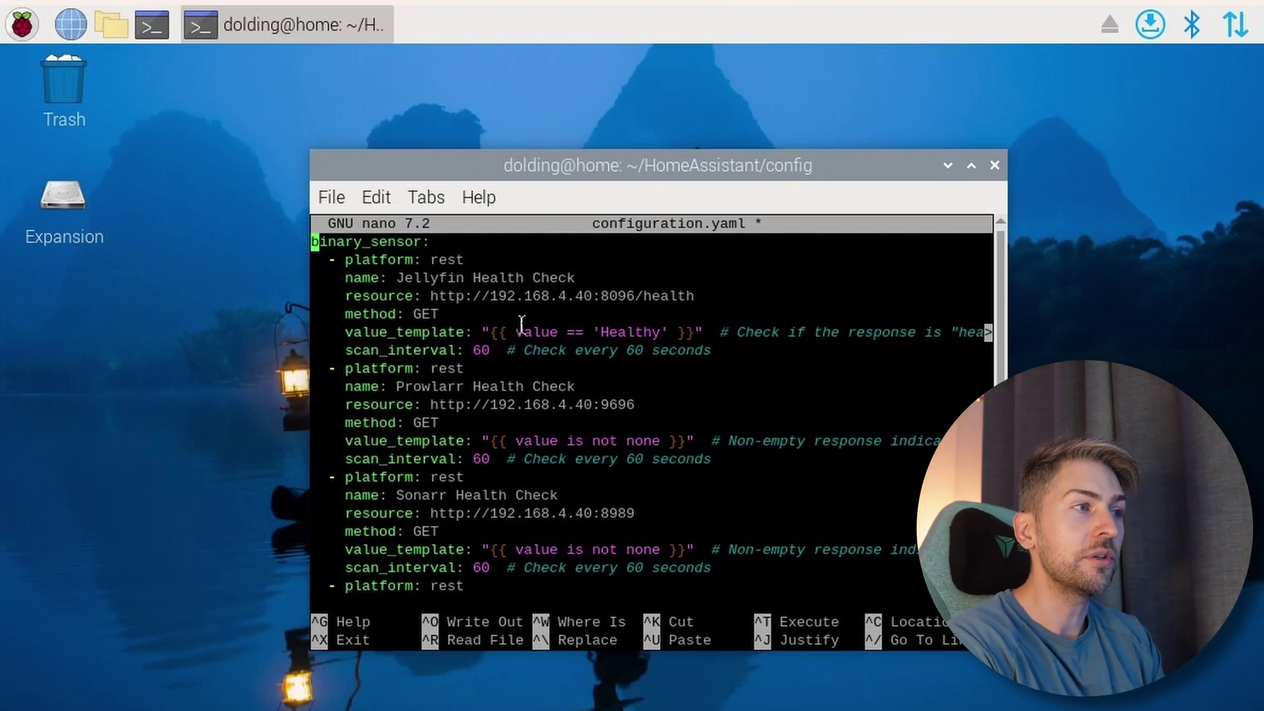
key("Down")
key("Down")
key("Down")
key("Down")
key("Down")
key("Down")
key("Down")
key("Down")
key("Down")
key("Down")
key("Down")
key("Down")
key("Down")
key("Down")
key("Down")
key("Down")
key("Down")
key("Down")
key("Down")
key("Down")
key("Down")
key("Down")
key("Down")
key("Down")
key("Down")
key("Down")
key("Down")
key("Down")
key("Down")
key("Down")
key("Down")
key("Down")
key("Down")
key("Down")
key("Down")
key("Down")
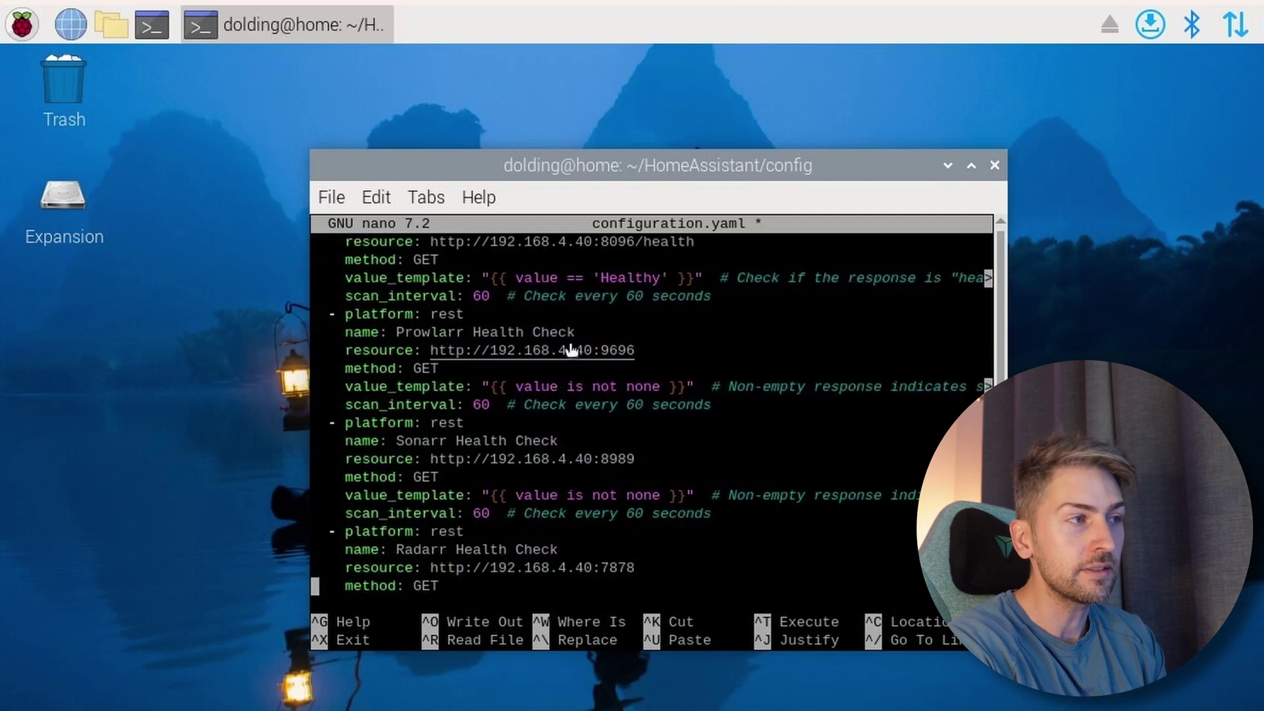
key("Down")
key("Down")
key("Down")
key("Down")
key("Down")
key("Down")
key("Down")
key("Down")
key("Down")
key("Down")
key("Down")
key("Down")
key("Down")
key("Down")
key("Down")
key("Down")
key("Down")
key("Down")
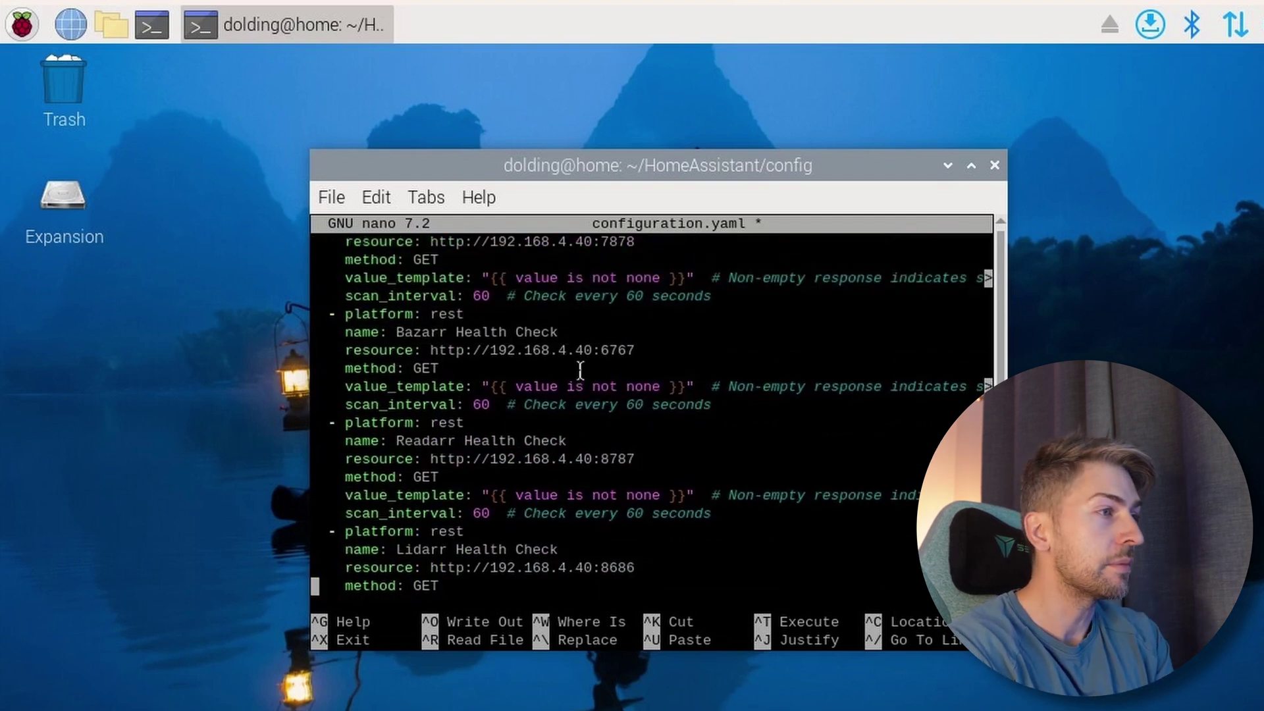
key("Down")
key("Down")
key("Down")
key("Down")
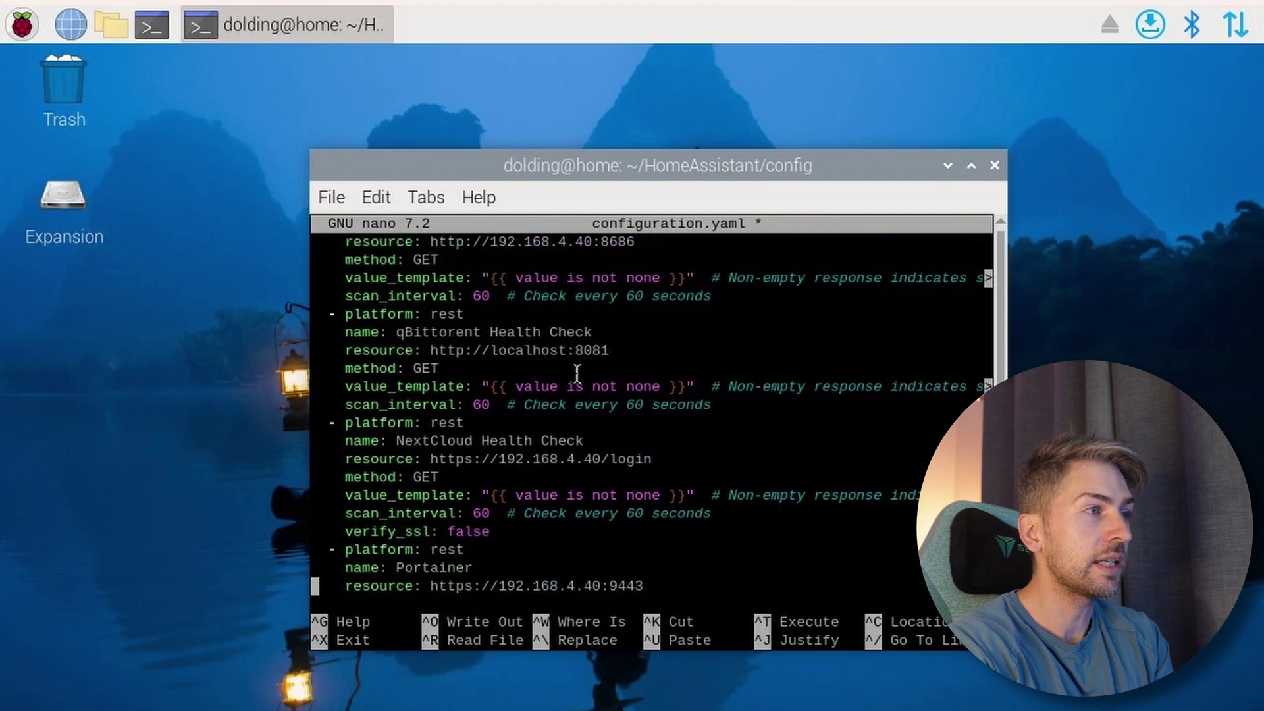
left_click_drag(345, 339, 603, 332)
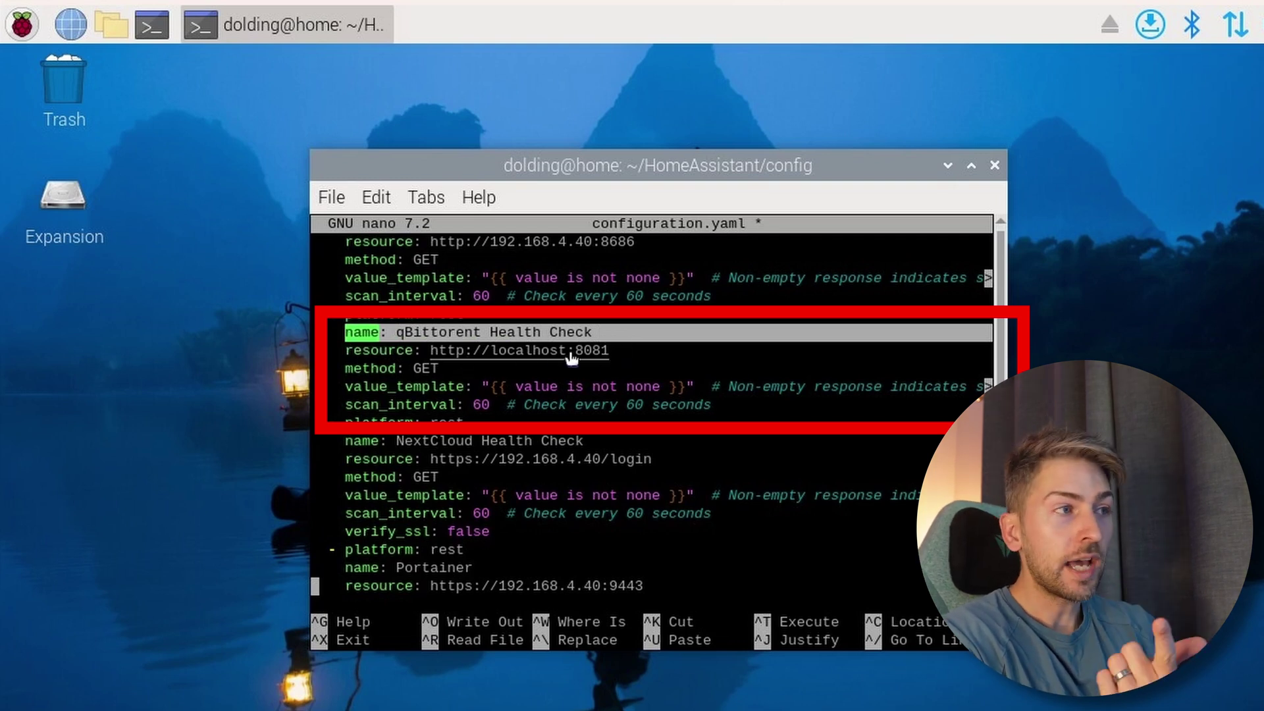
left_click_drag(627, 349, 397, 349)
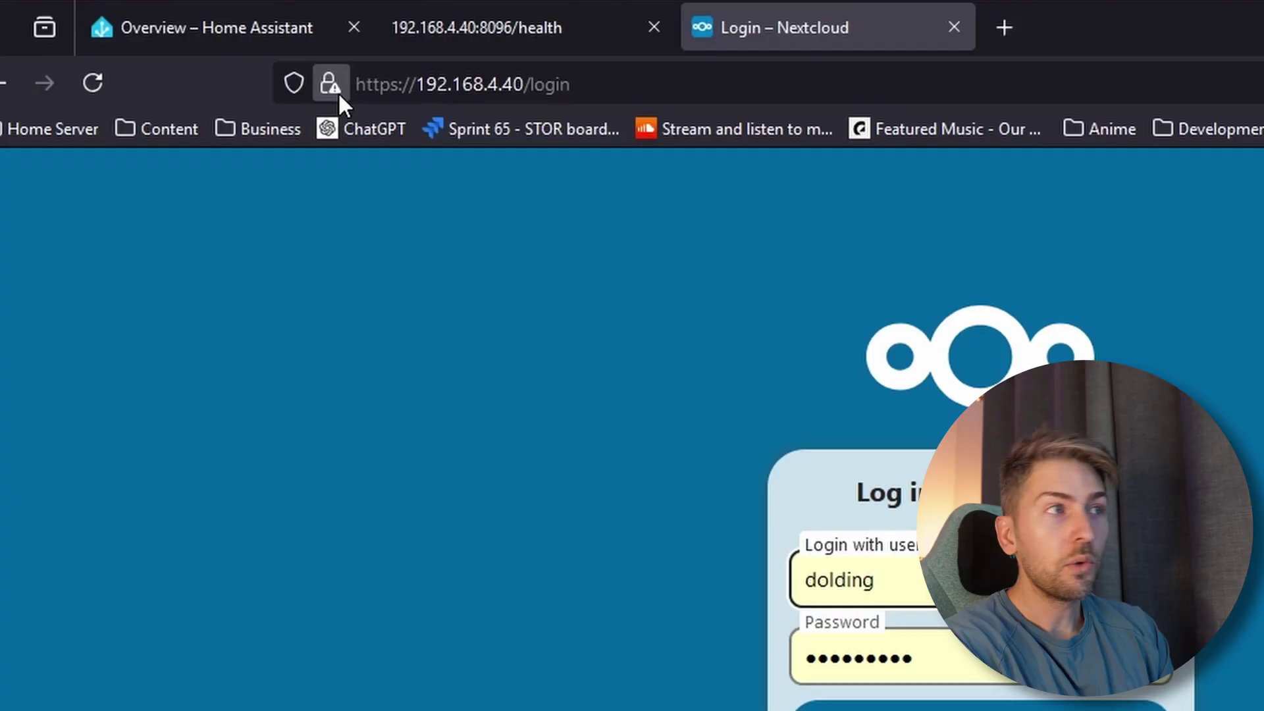
Step: Show the Nextcloud page's connection security details, confirming the connection is not secure
left_click(336, 89)
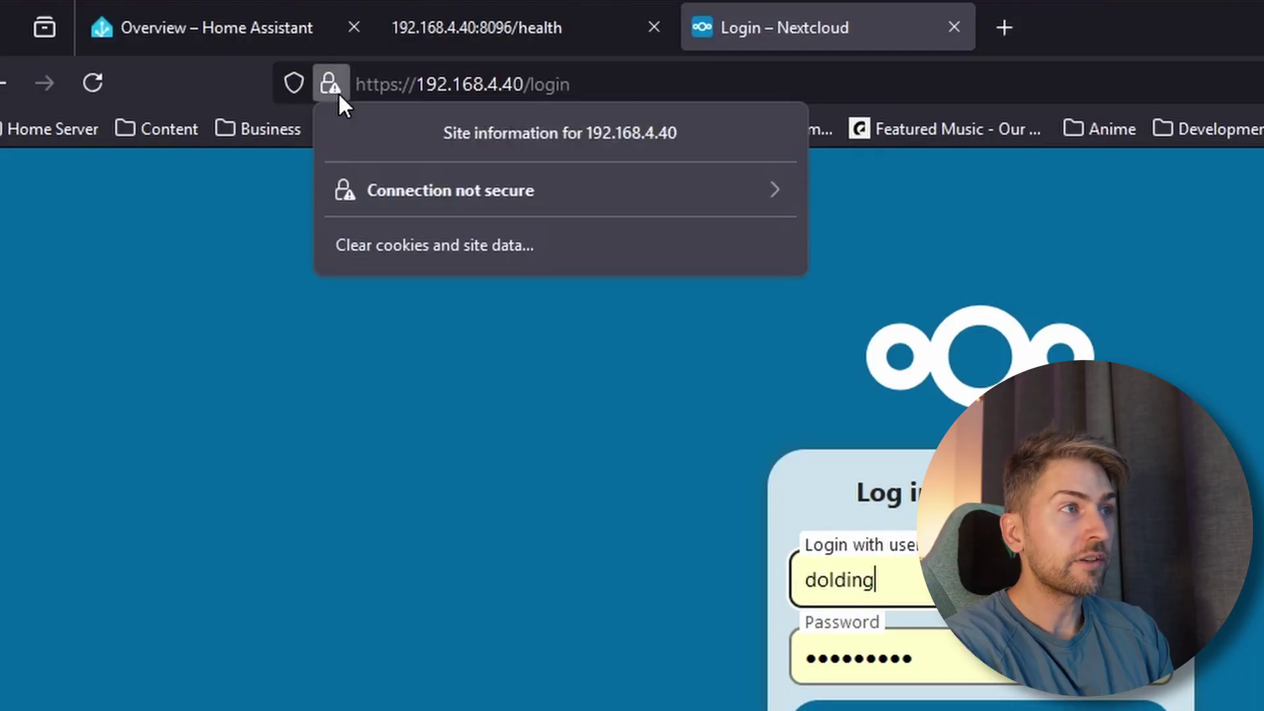
left_click(421, 199)
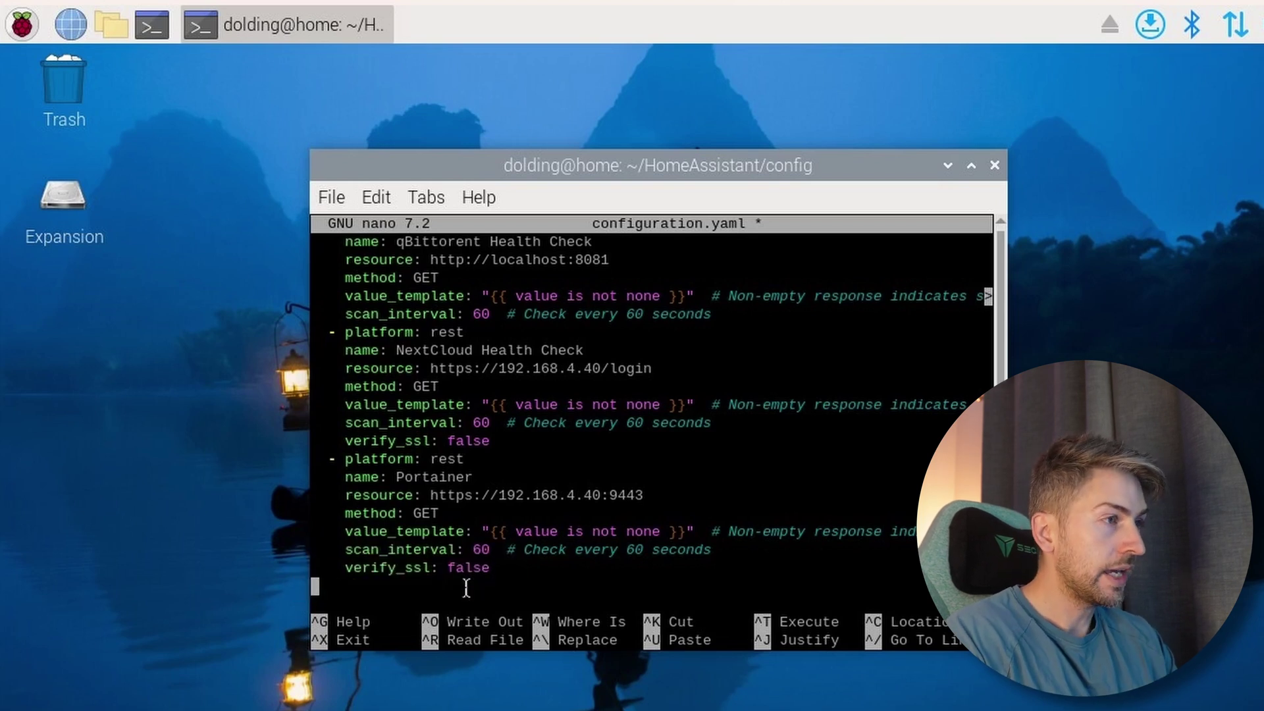
Step: Save configuration.yaml under its existing name and exit nano
key("ctrl+x")
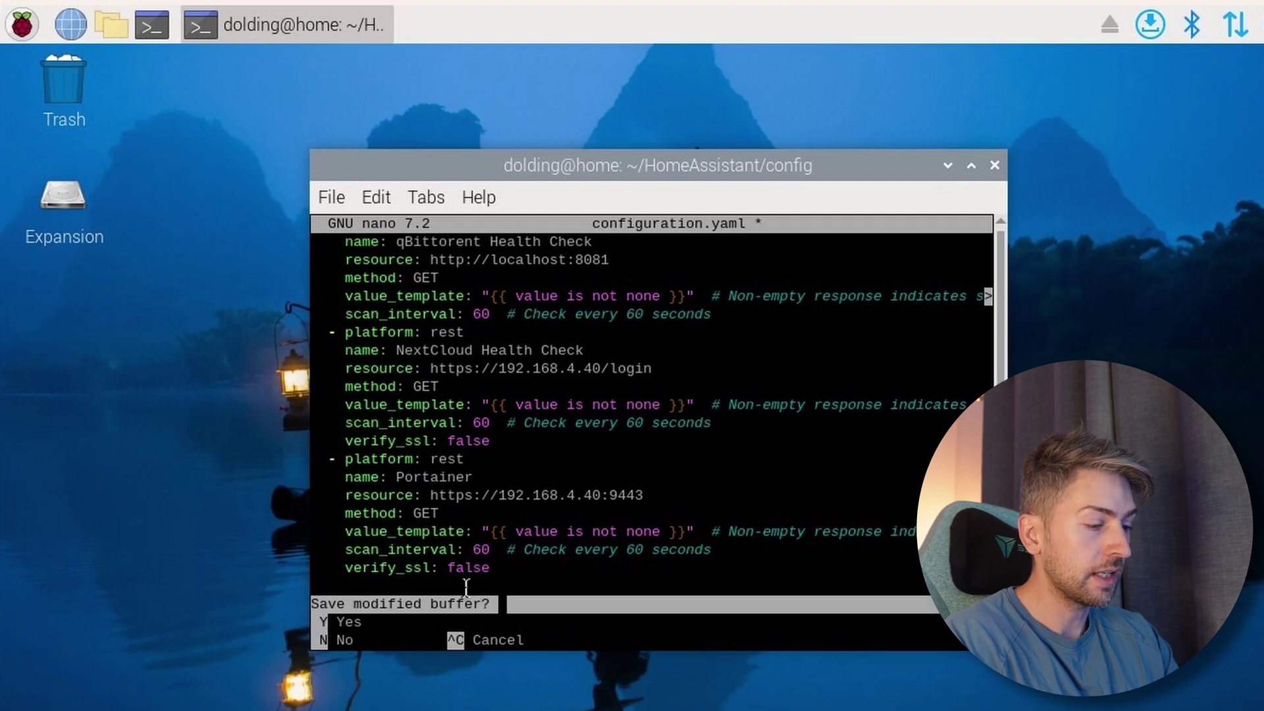
key("y")
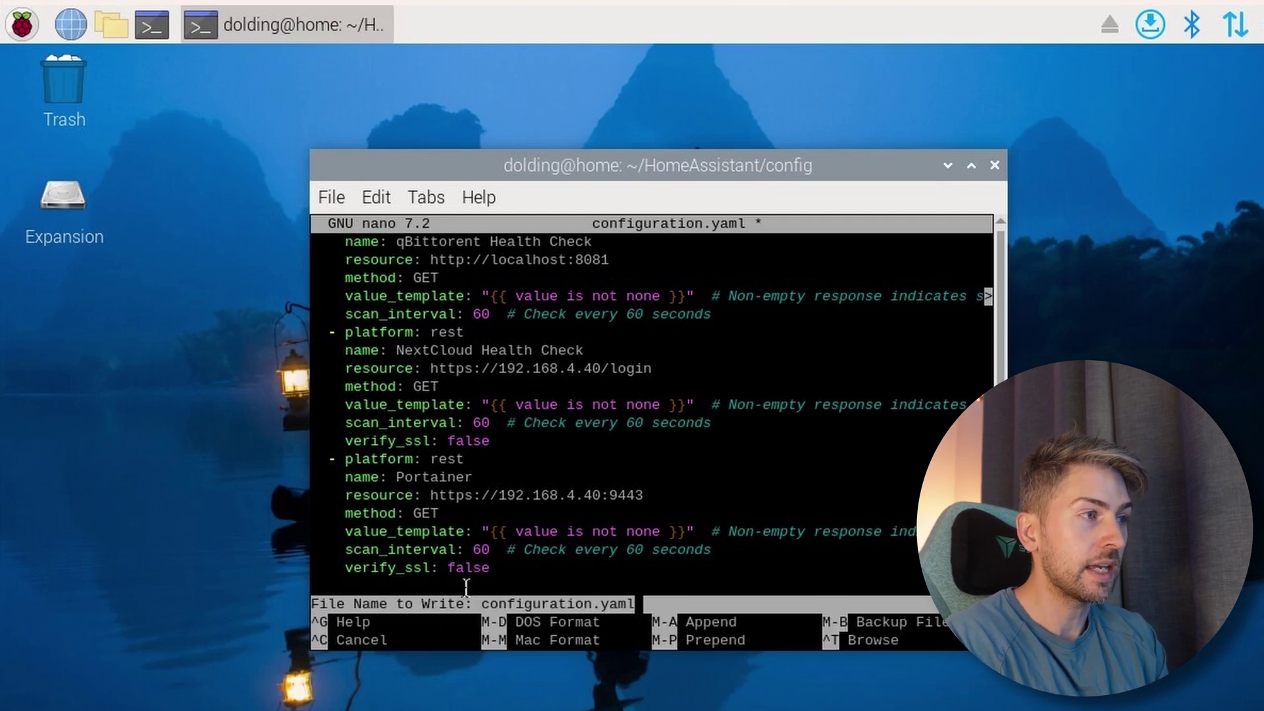
key("Return")
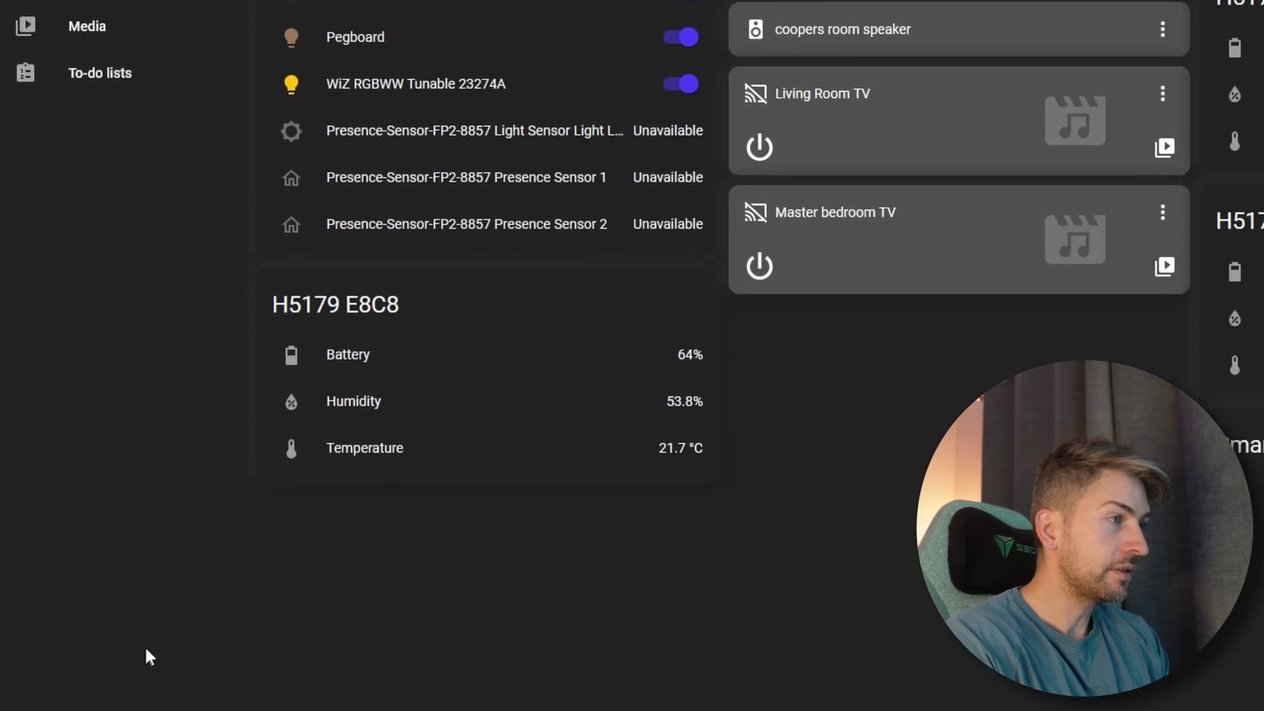
Step: Run Check Configuration in Developer tools YAML, then do a full Home Assistant restart
left_click(133, 539)
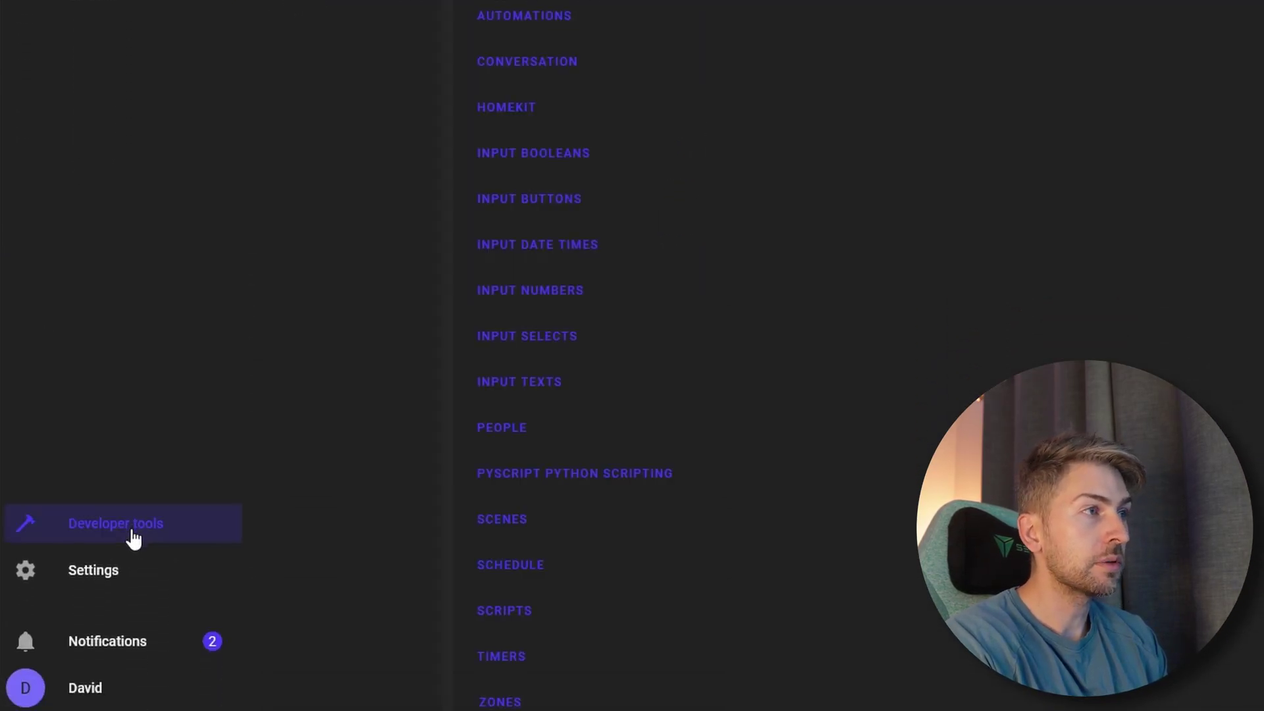
left_click(240, 358)
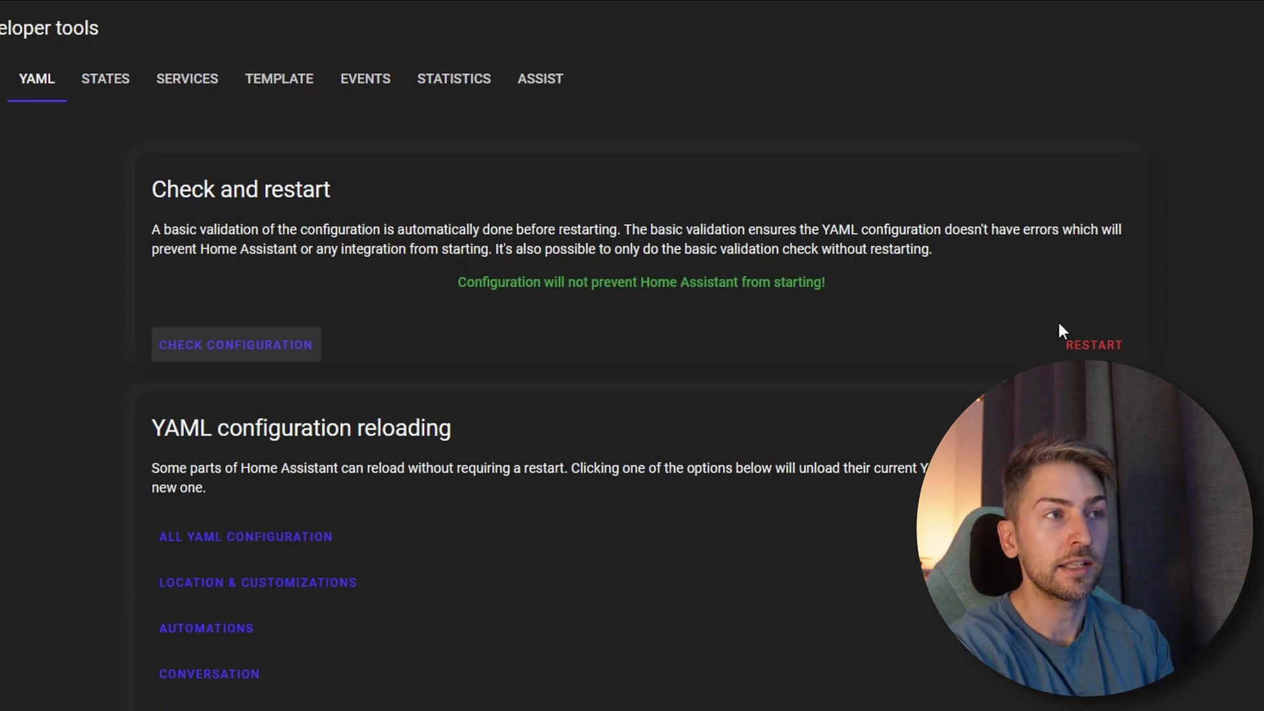
left_click(1109, 348)
left_click(508, 653)
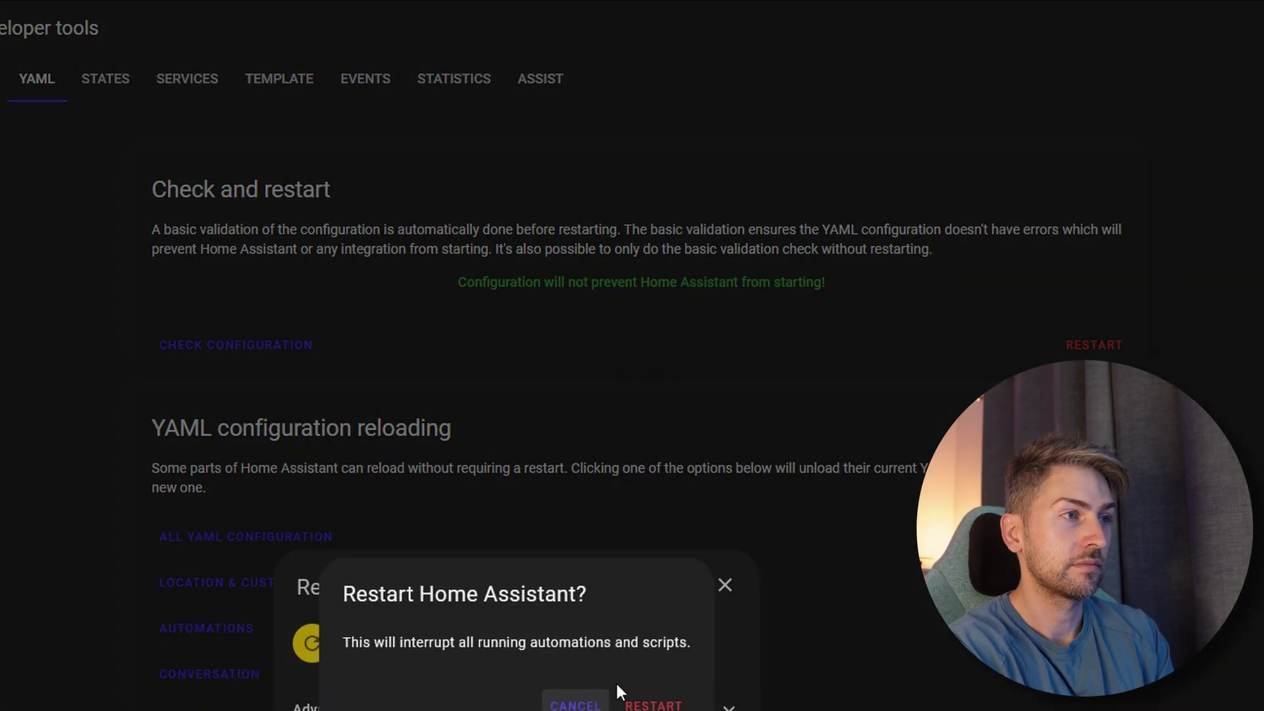
left_click(658, 705)
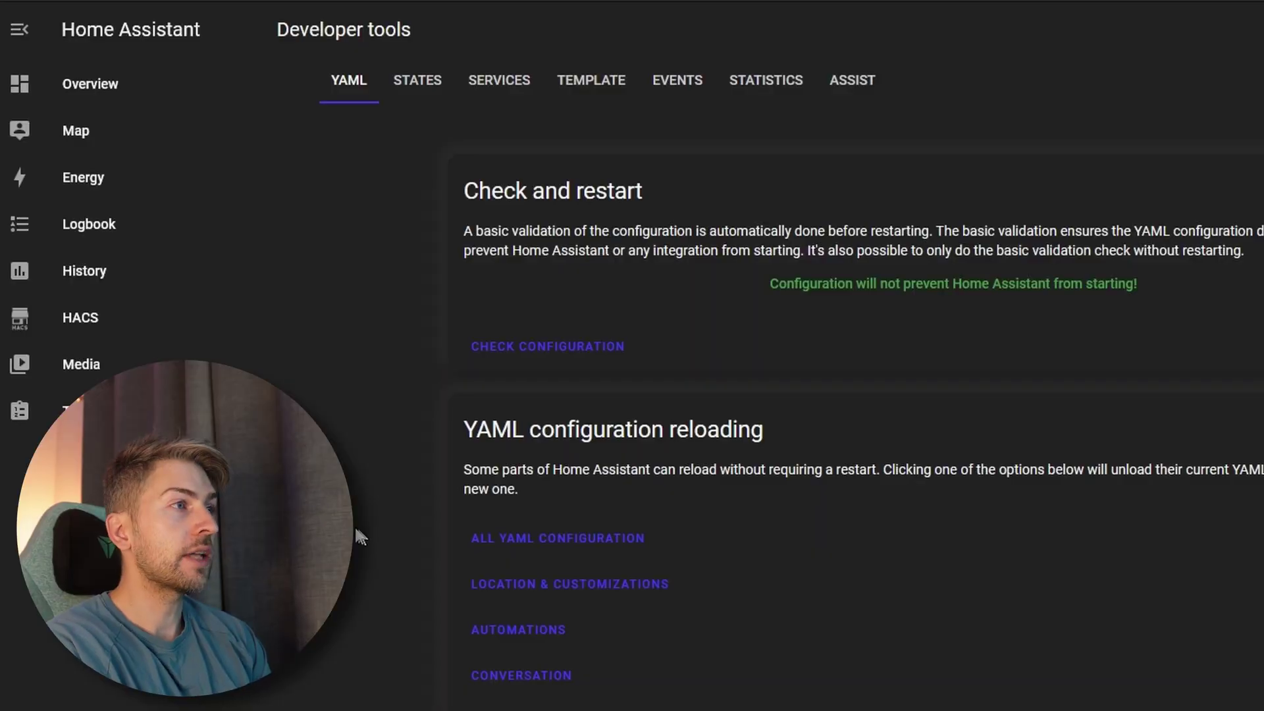
Step: Confirm on the Overview Binary sensor card that every health check reads On
left_click(97, 84)
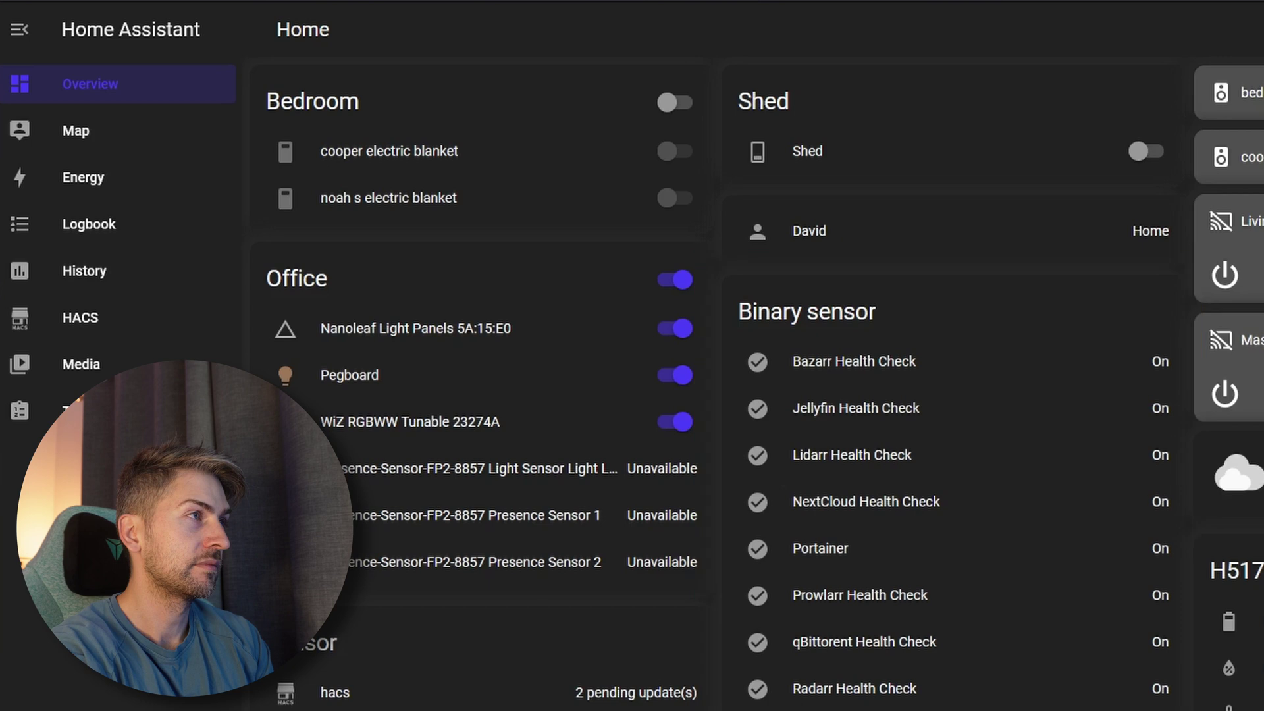
key("ctrl+t")
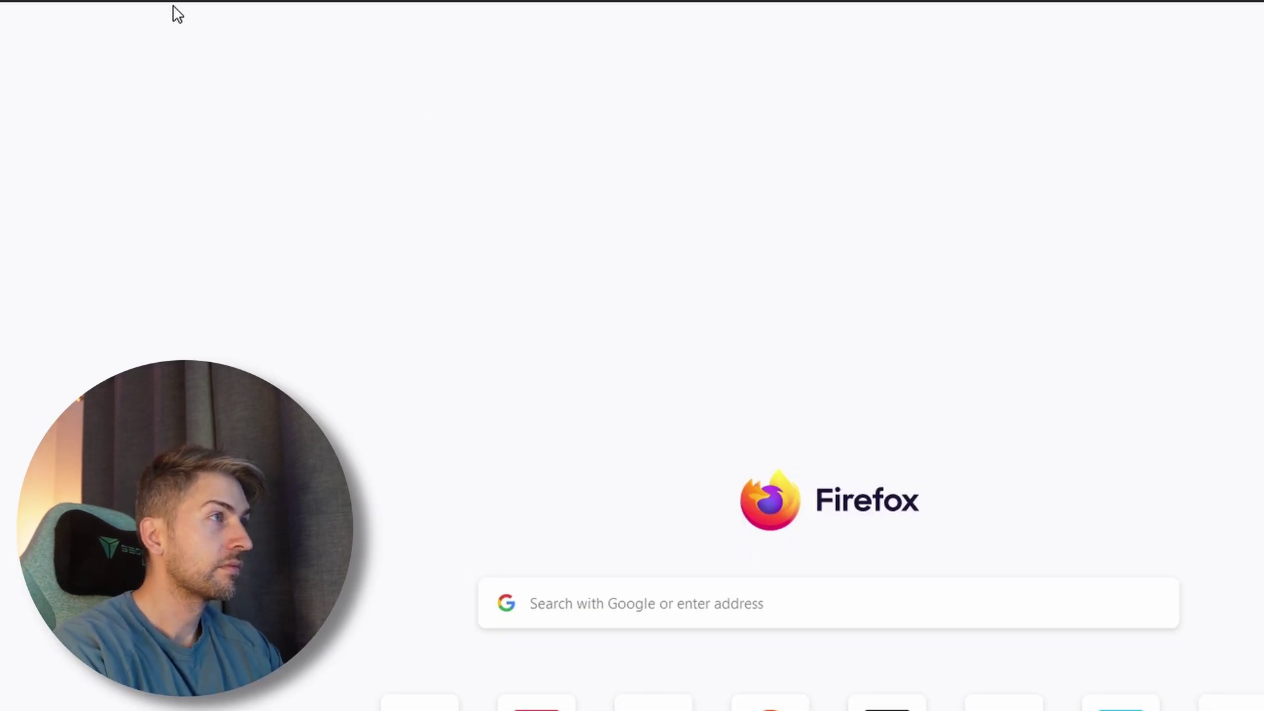
Step: Open Portainer from the bookmarks, go to the local environment's bazarr stack and select all its containers
left_click(127, 2)
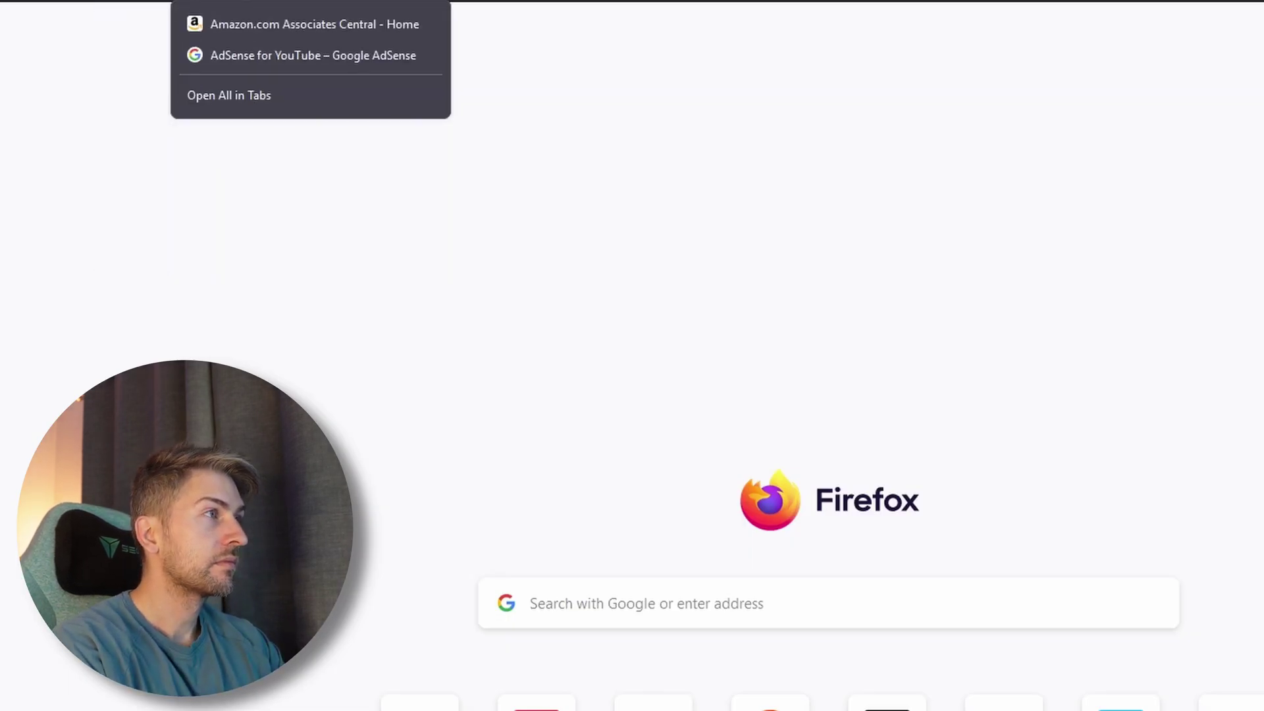
mouse_move(72, 2)
left_click(119, 70)
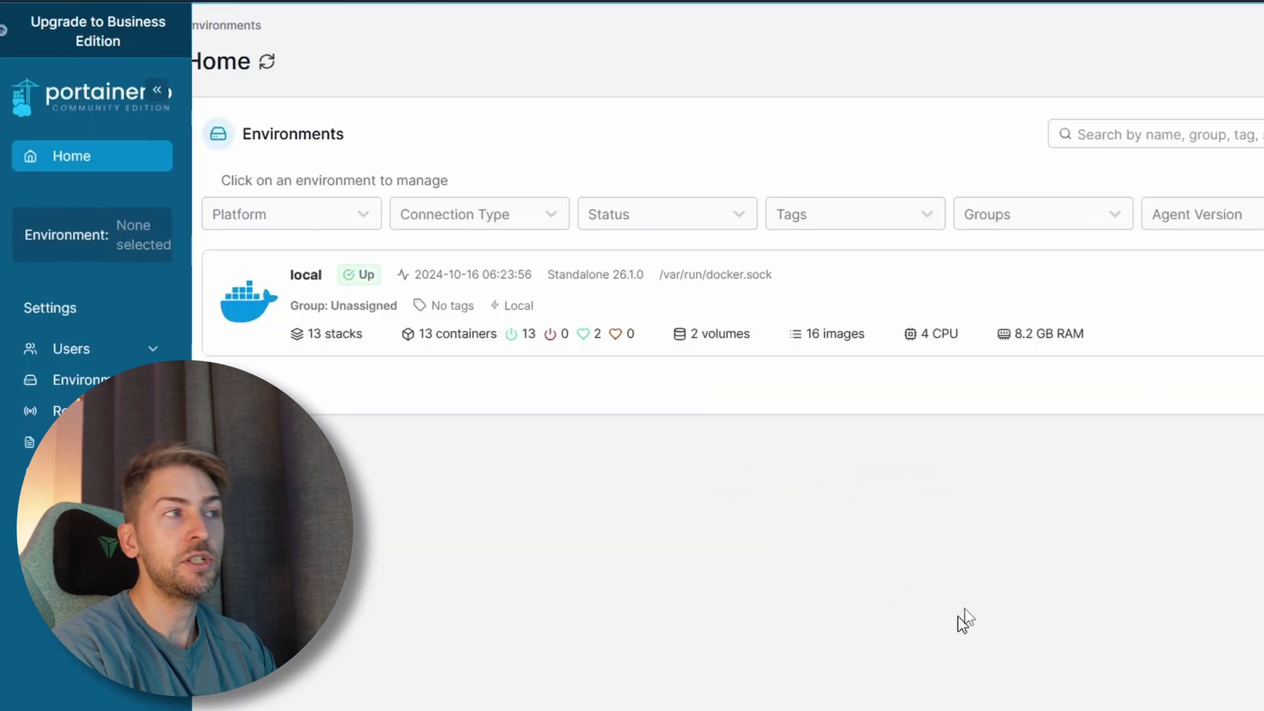
left_click(372, 333)
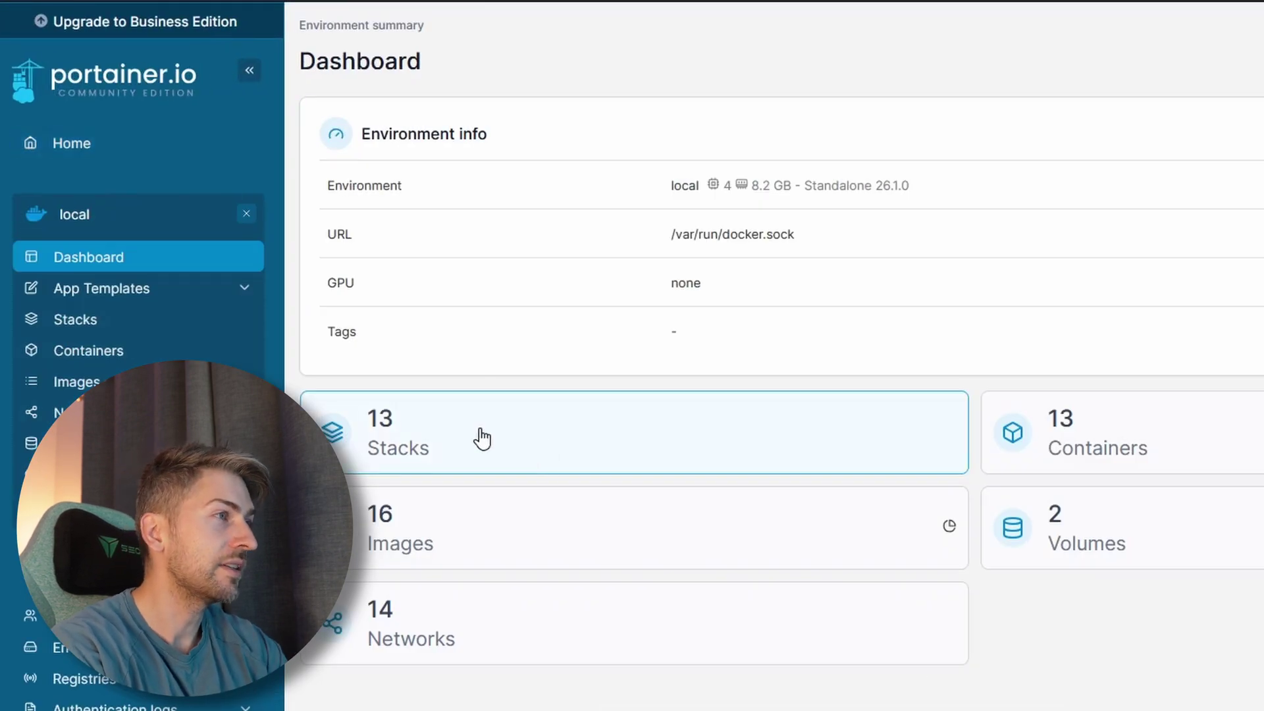
left_click(482, 439)
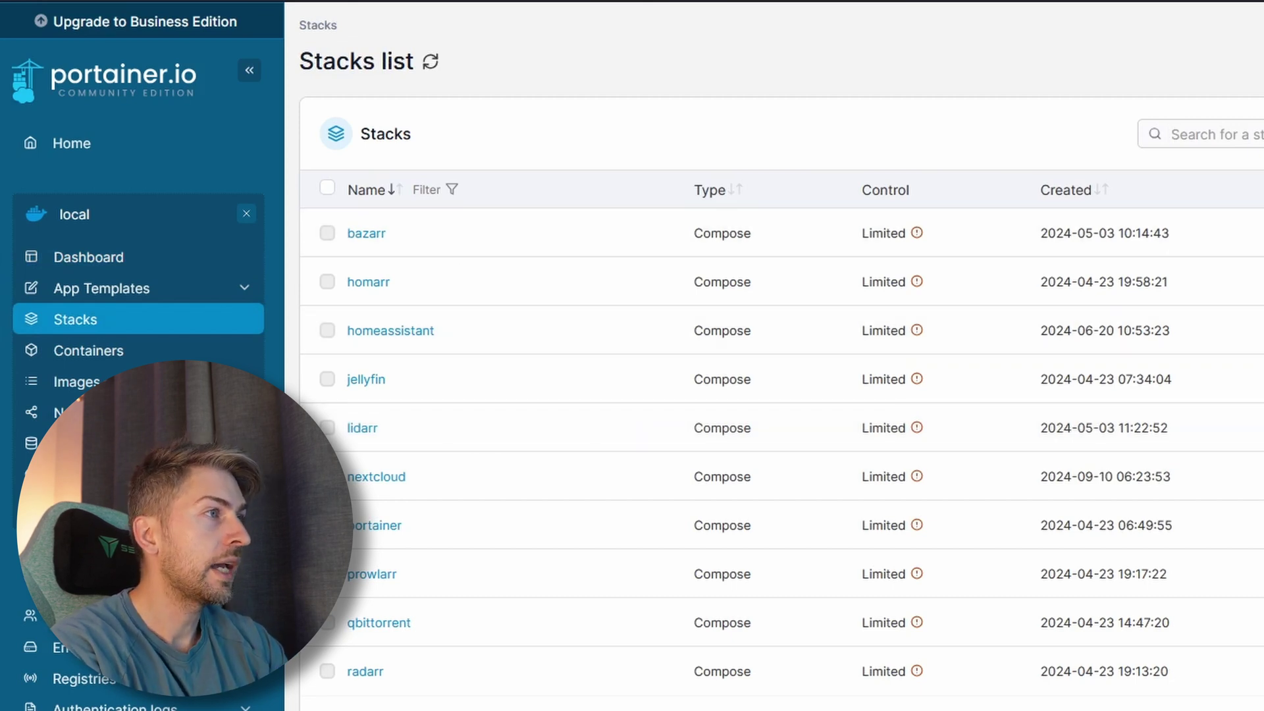
left_click(373, 234)
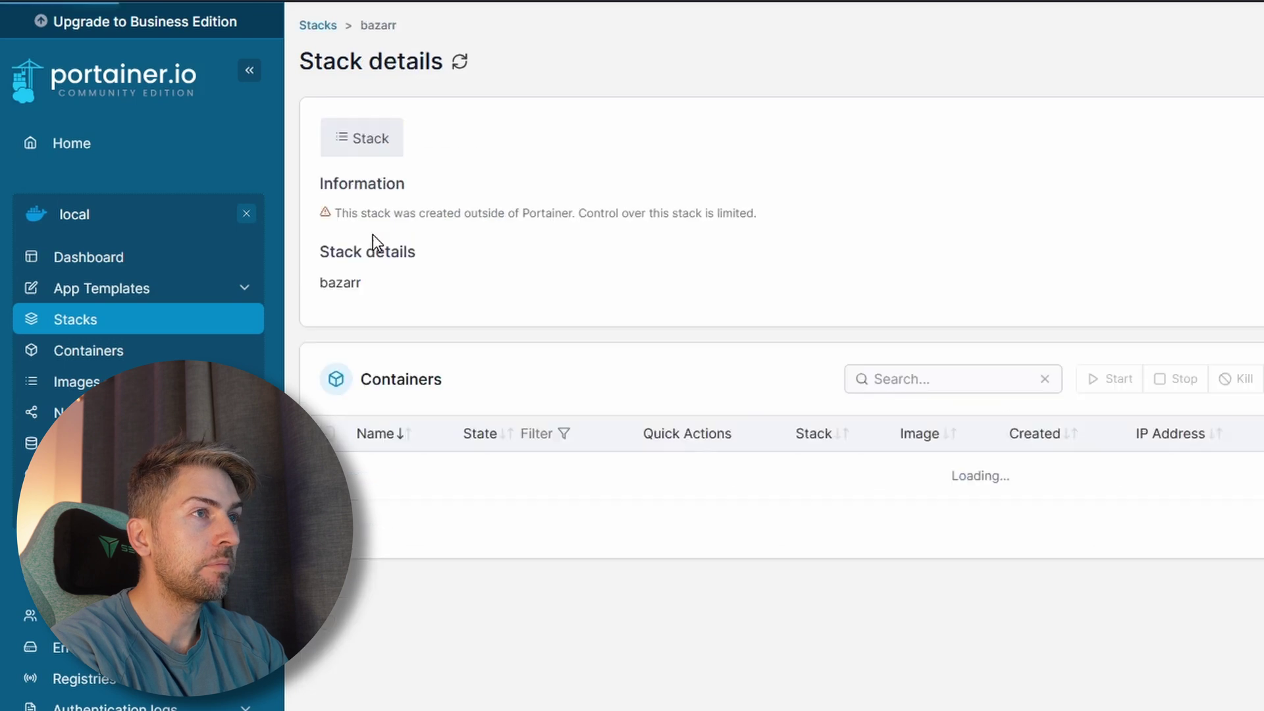
left_click(327, 433)
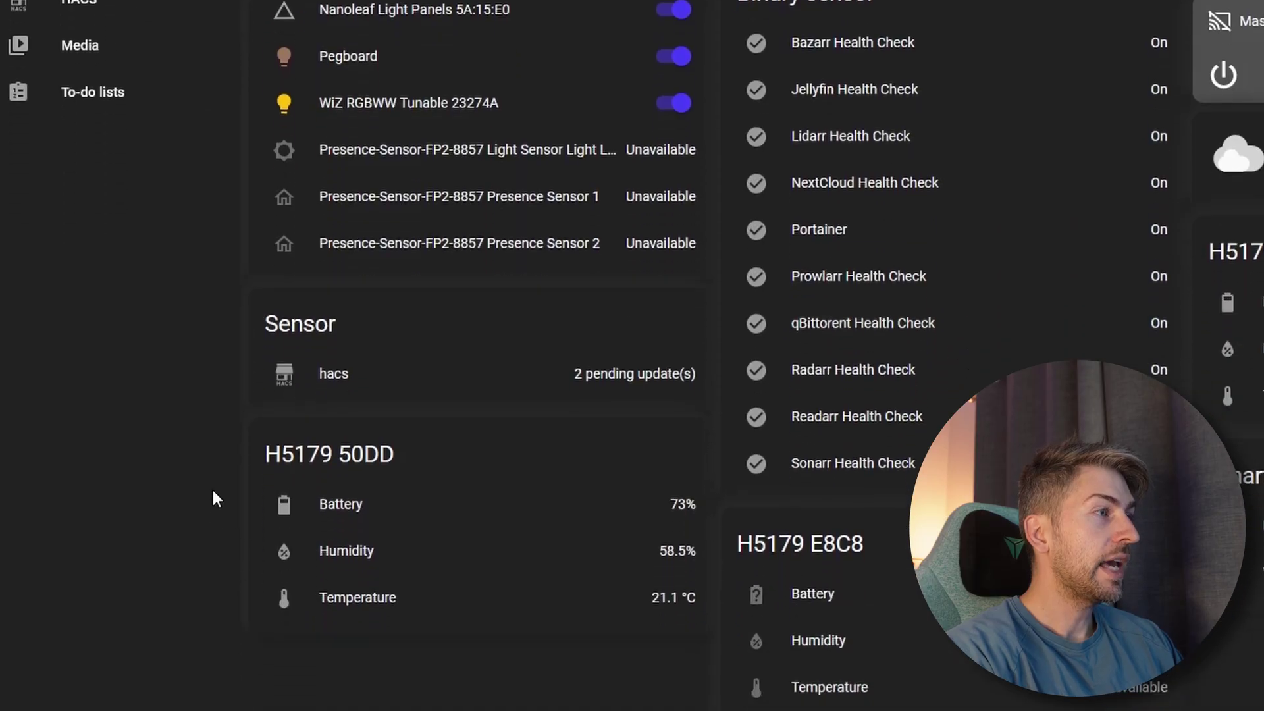
Step: Create a blank automation from Settings and add an Entity > State trigger, ready for entity selection
left_click(92, 695)
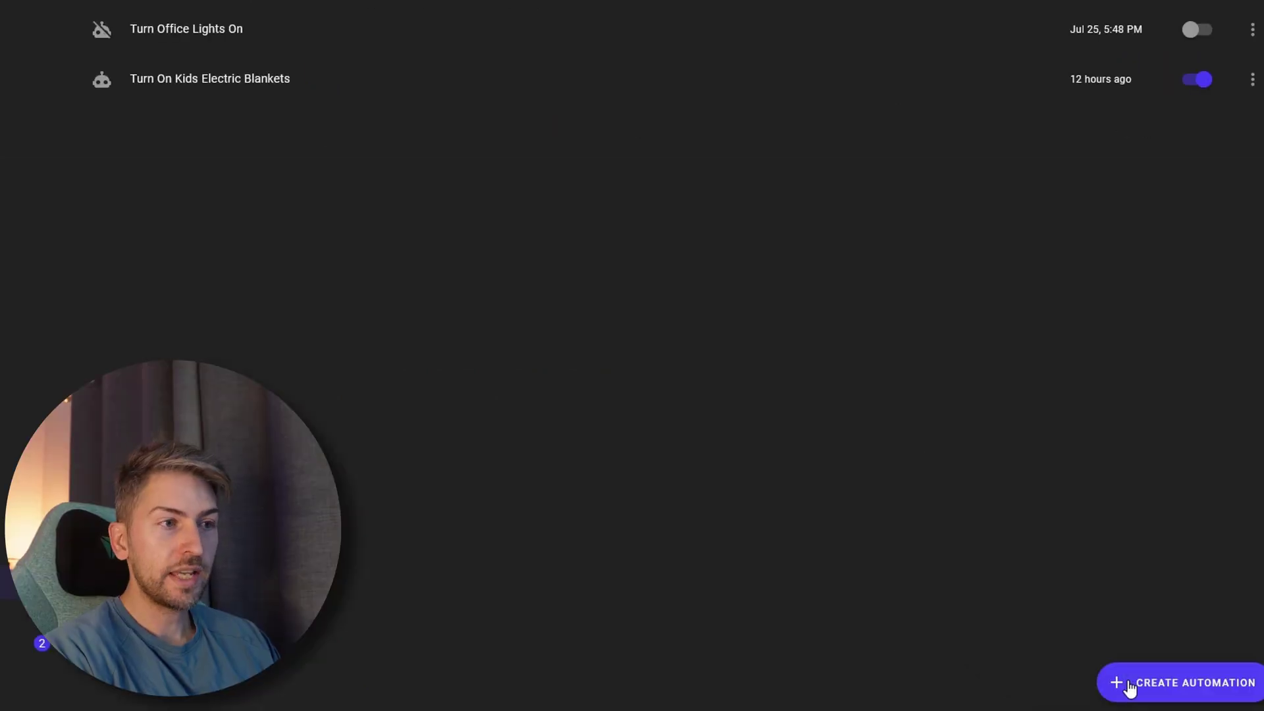
left_click(1130, 688)
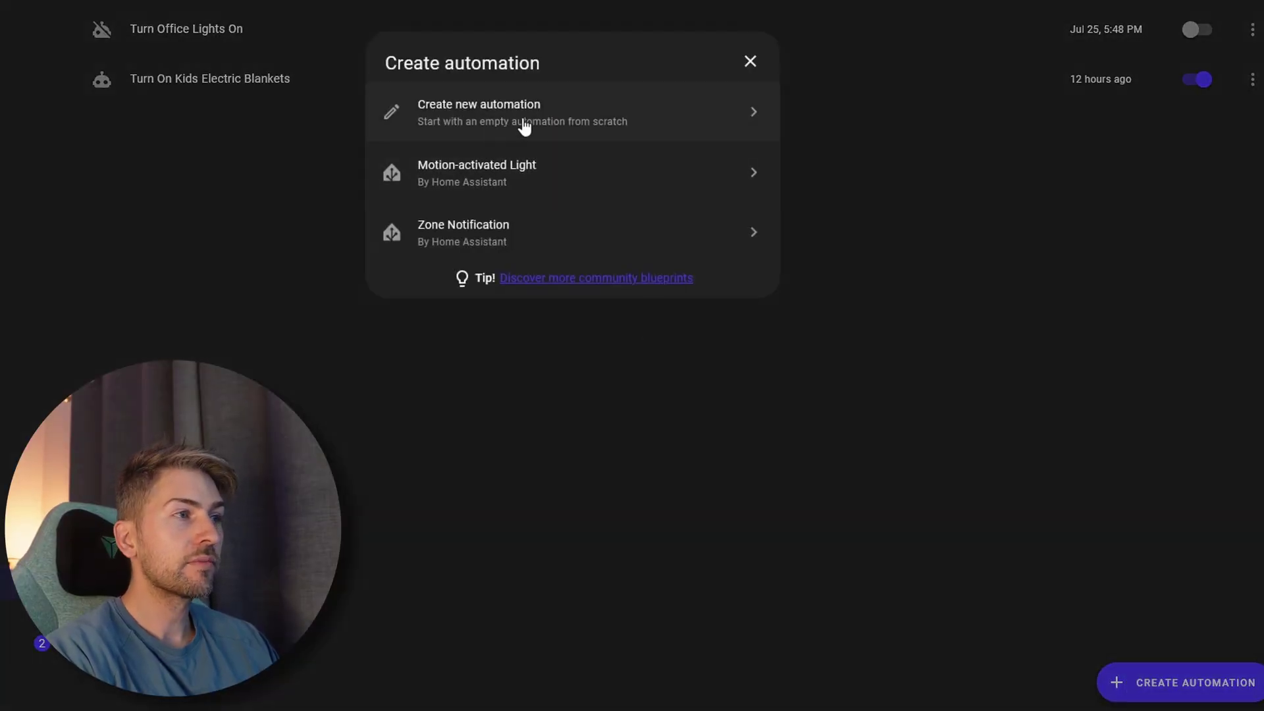
left_click(520, 127)
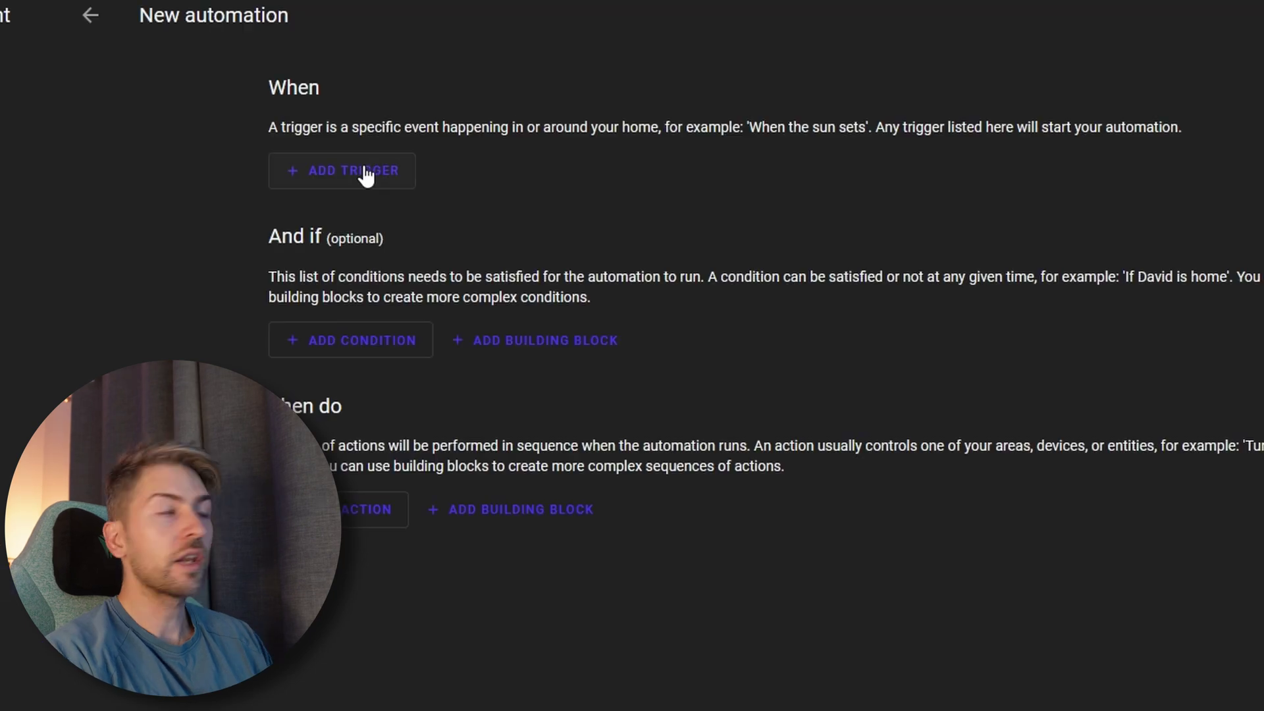
left_click(408, 184)
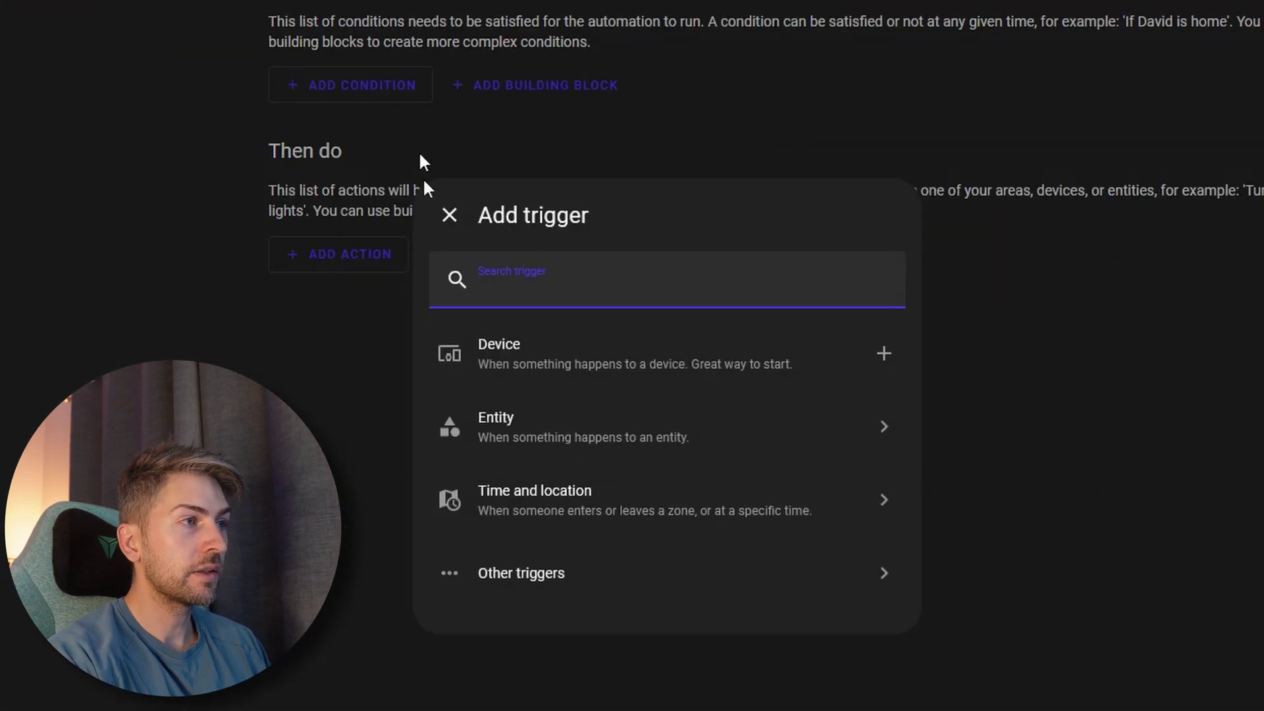
left_click(541, 455)
left_click(495, 454)
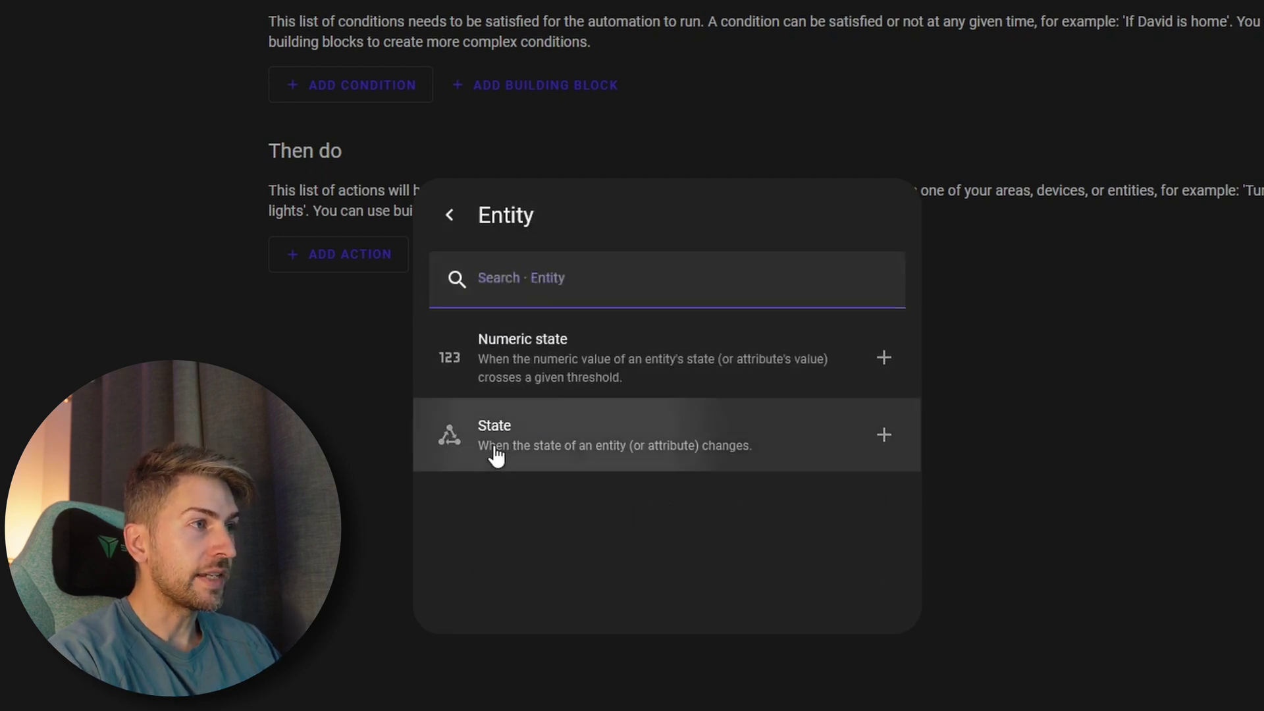
left_click(406, 49)
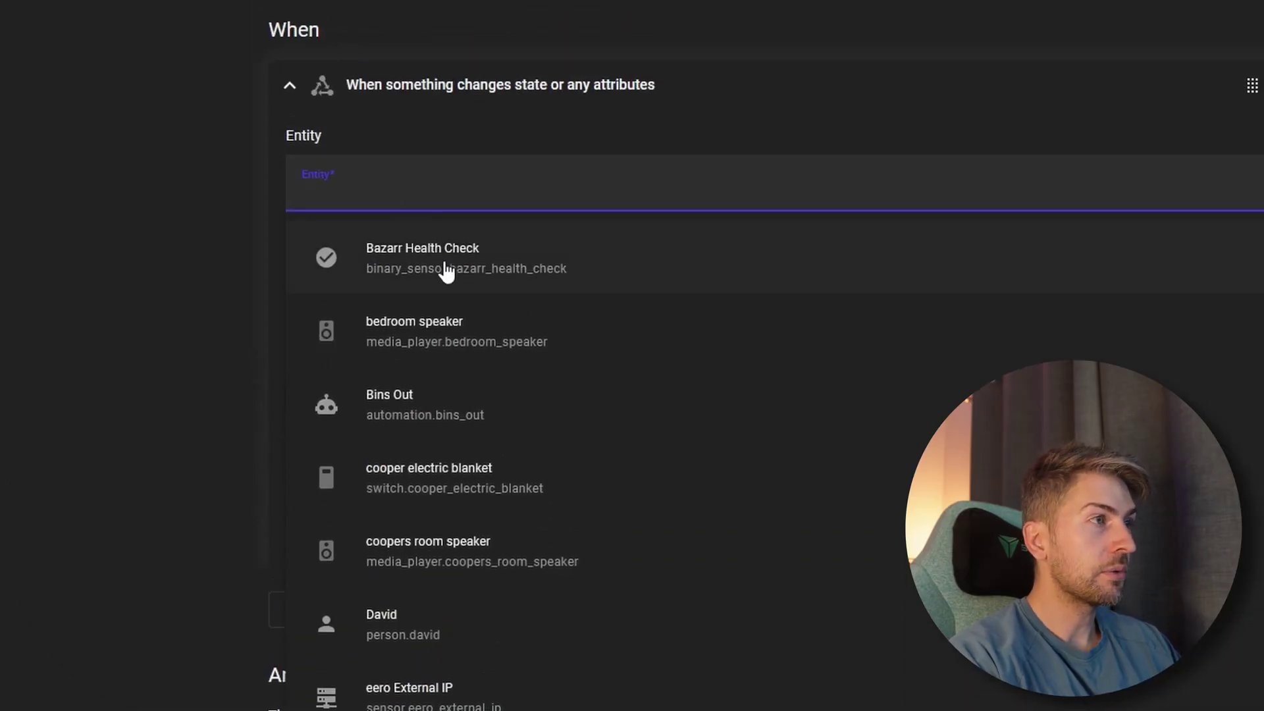
Step: Set the State trigger on Bazarr Health Check to fire from On to any state
left_click(468, 270)
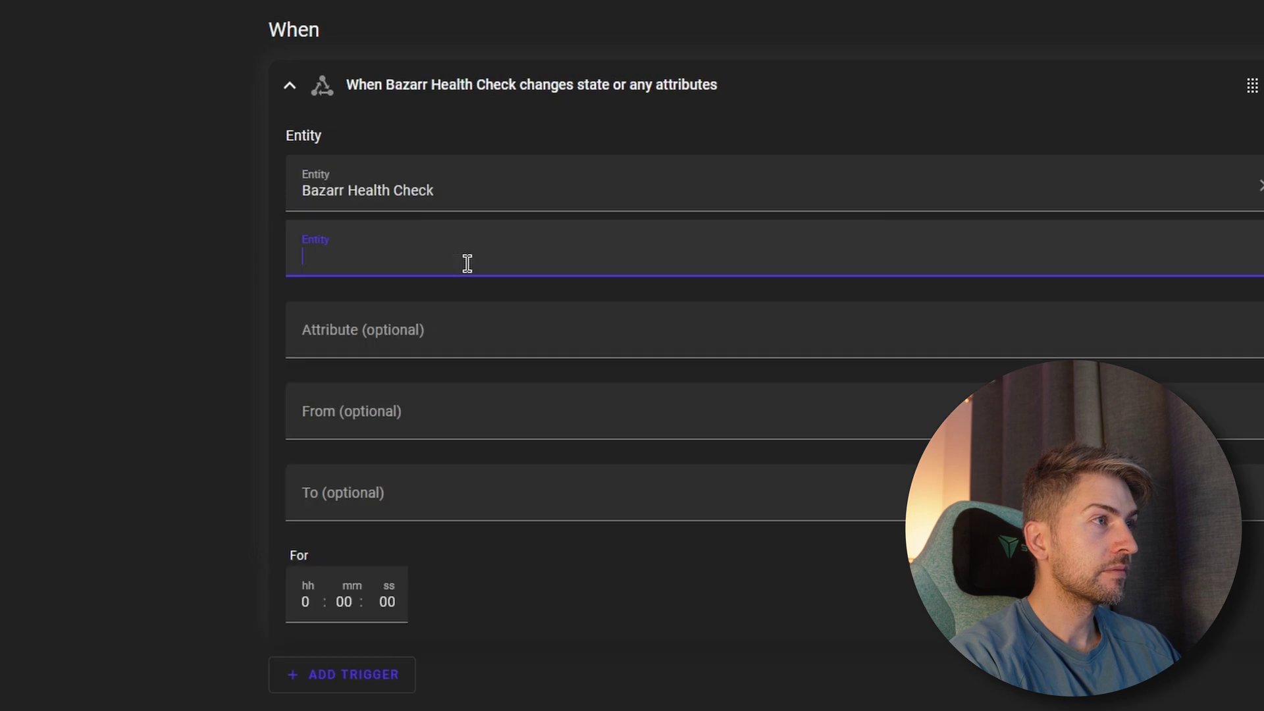
left_click(212, 449)
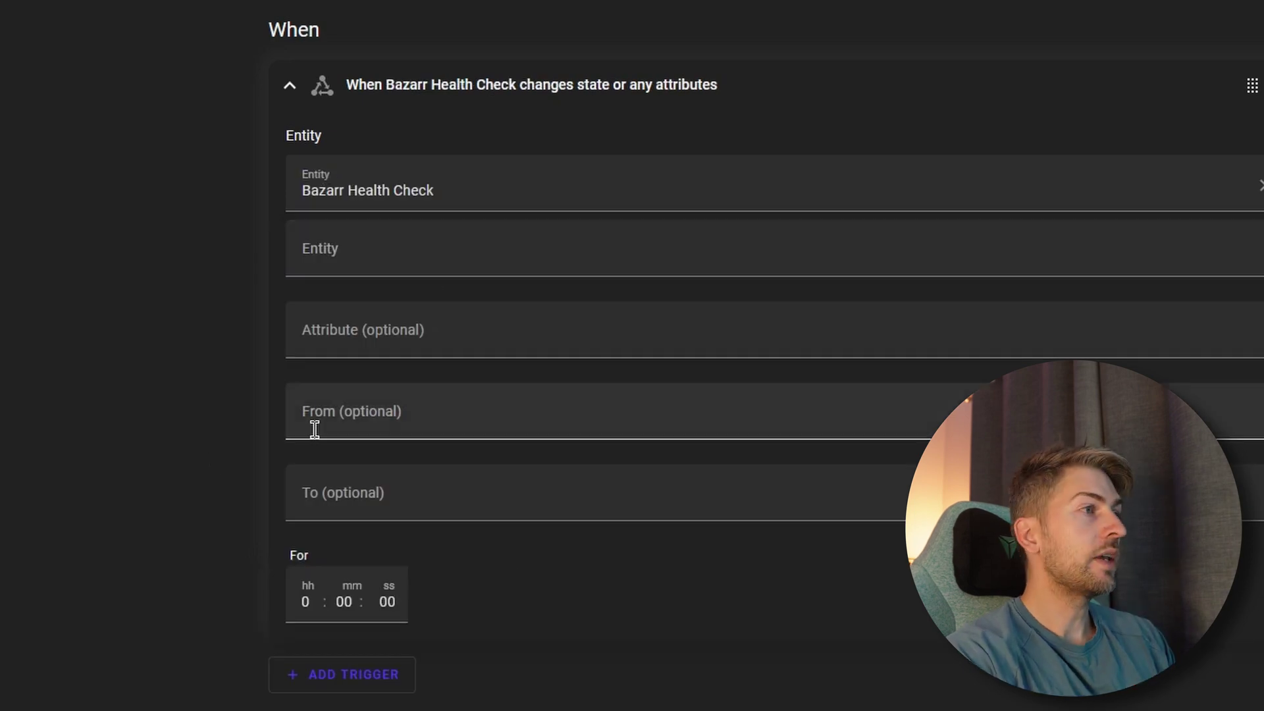
left_click(477, 413)
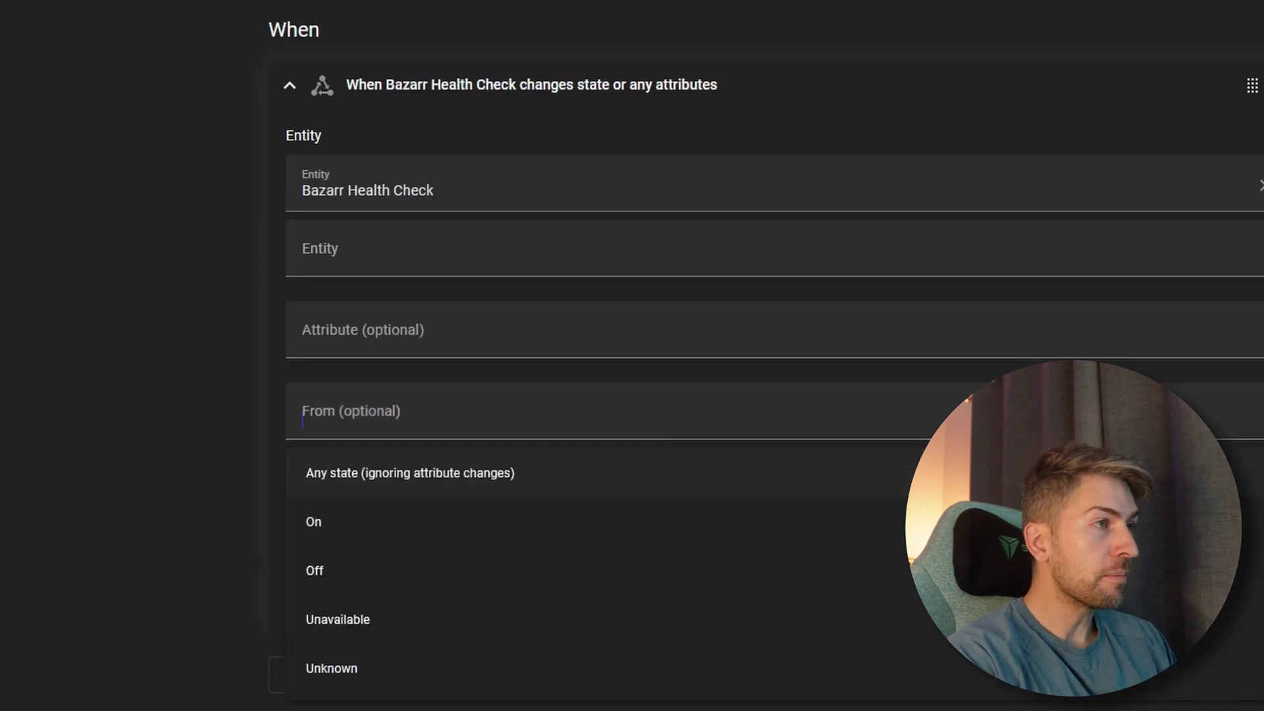
left_click(322, 524)
left_click(323, 507)
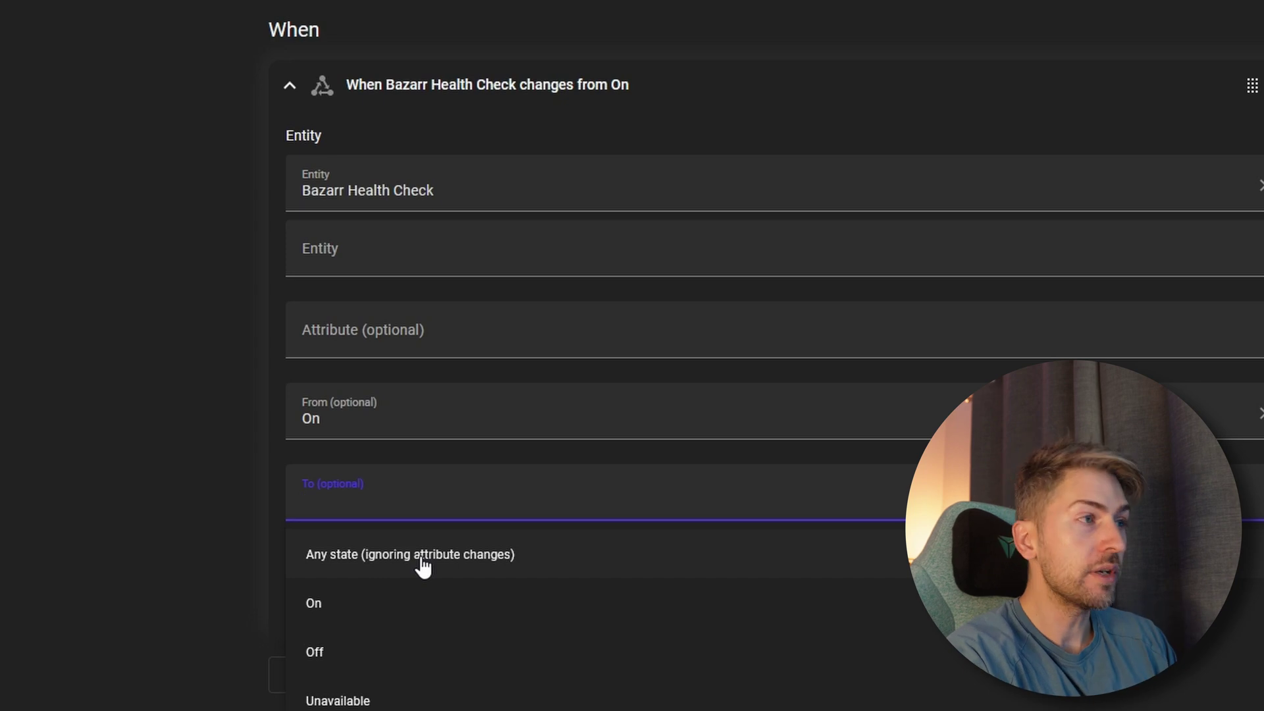
left_click(369, 559)
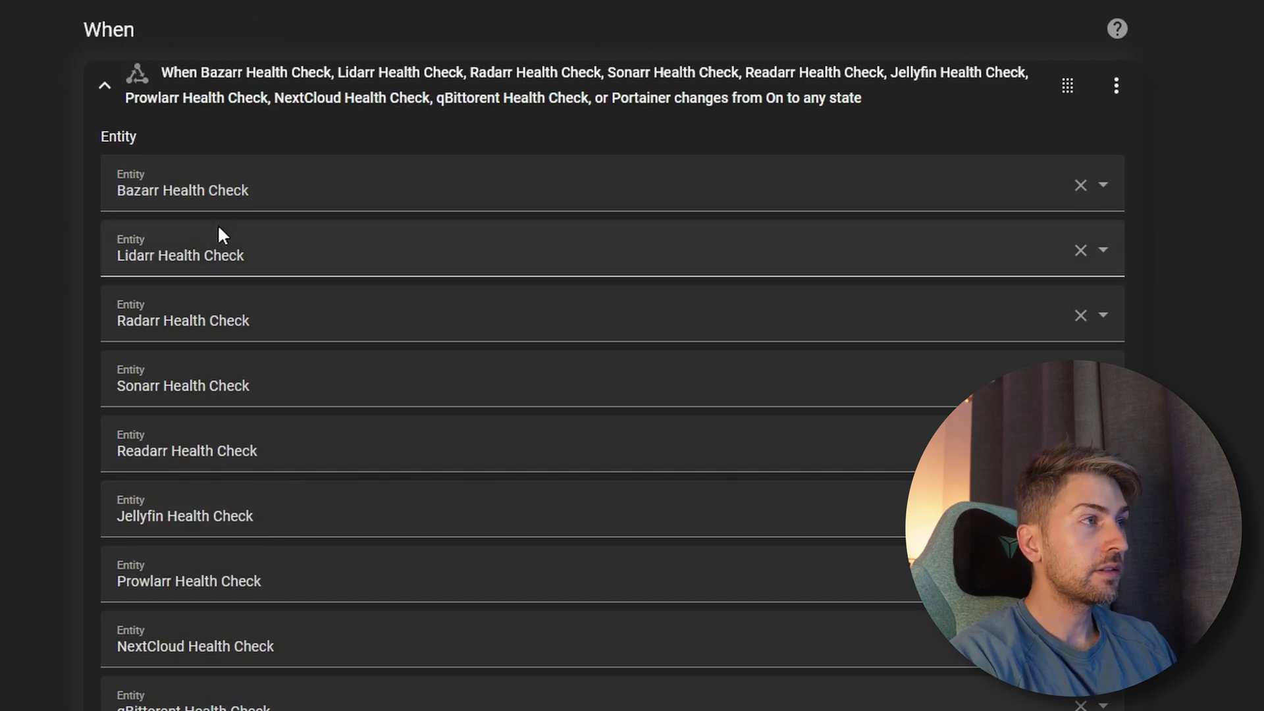
scroll(245, 446, "down", 3)
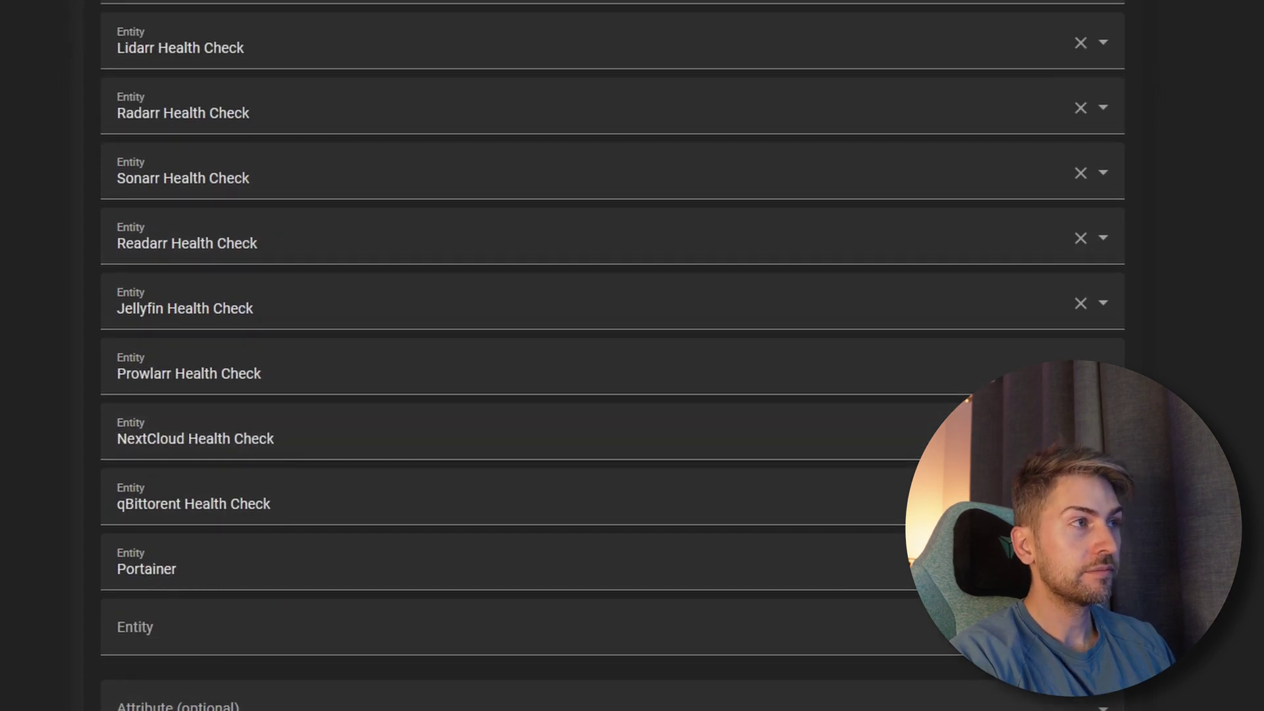
scroll(153, 657, "down", 5)
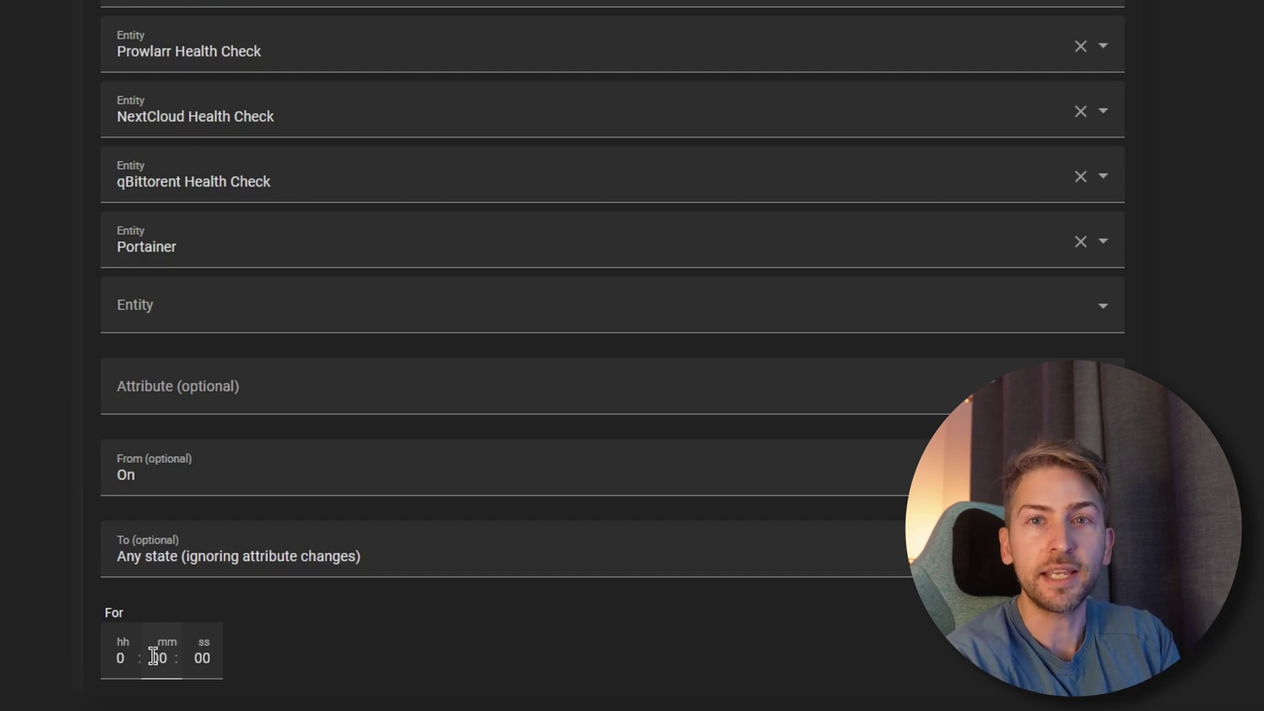
scroll(179, 678, "down", 6)
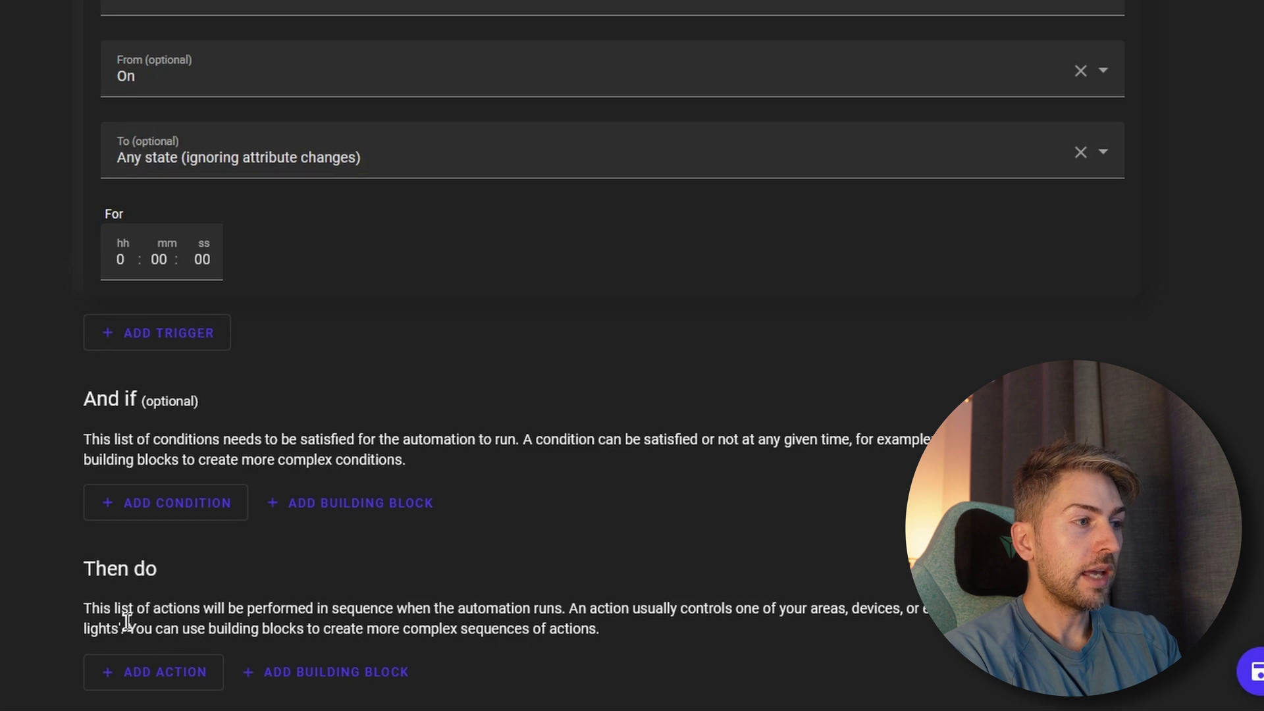
Step: Search 'notification' and add the 'Send a notification via mobile_app_galaxy_s24' action
left_click(113, 678)
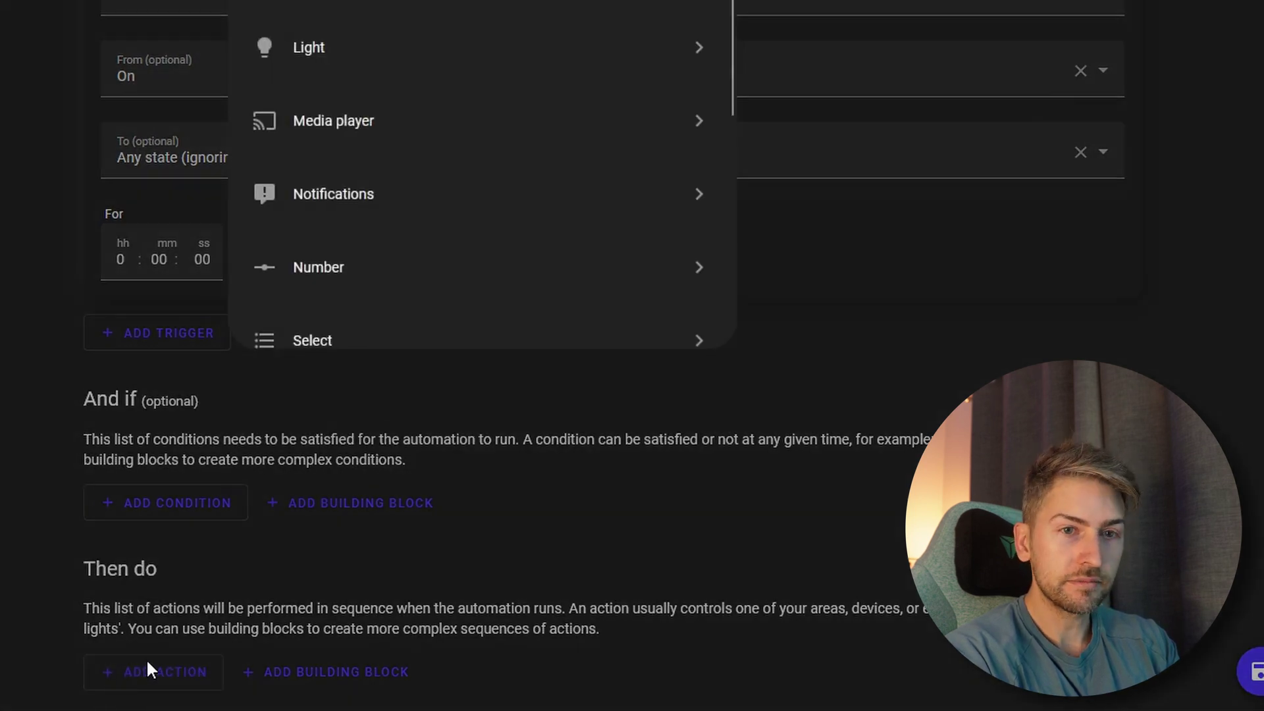
type("notification")
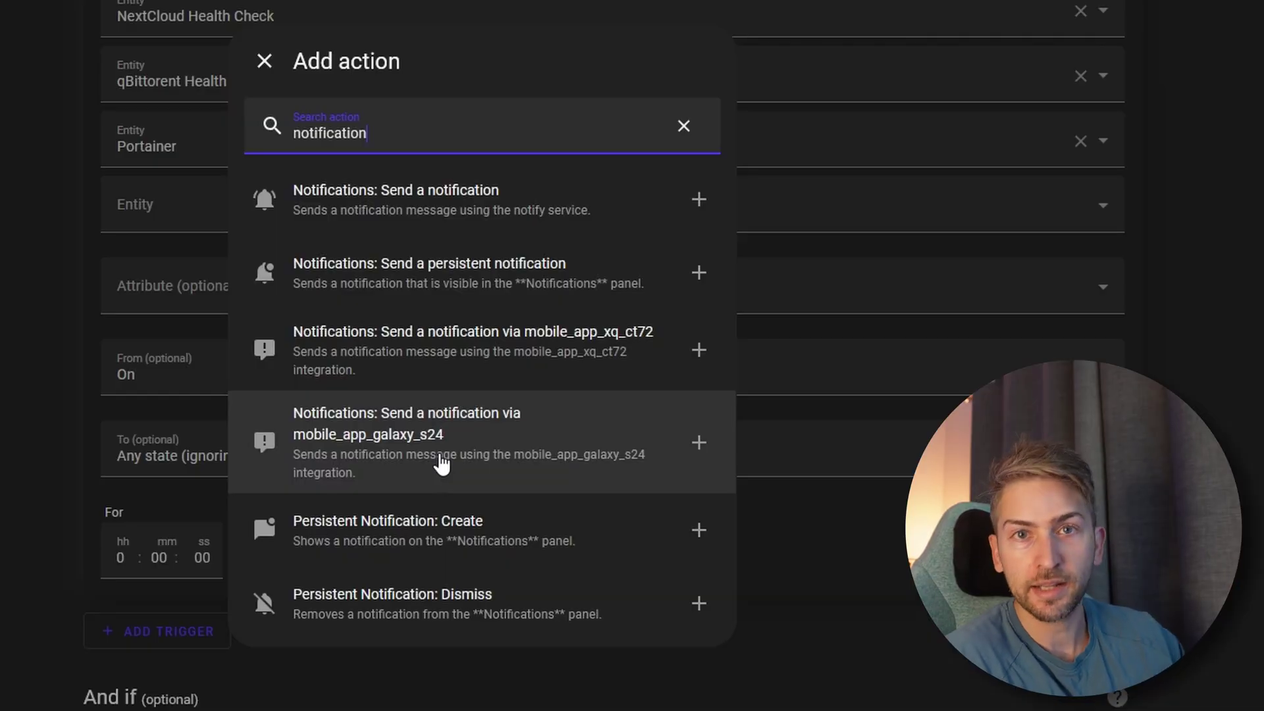
left_click(441, 464)
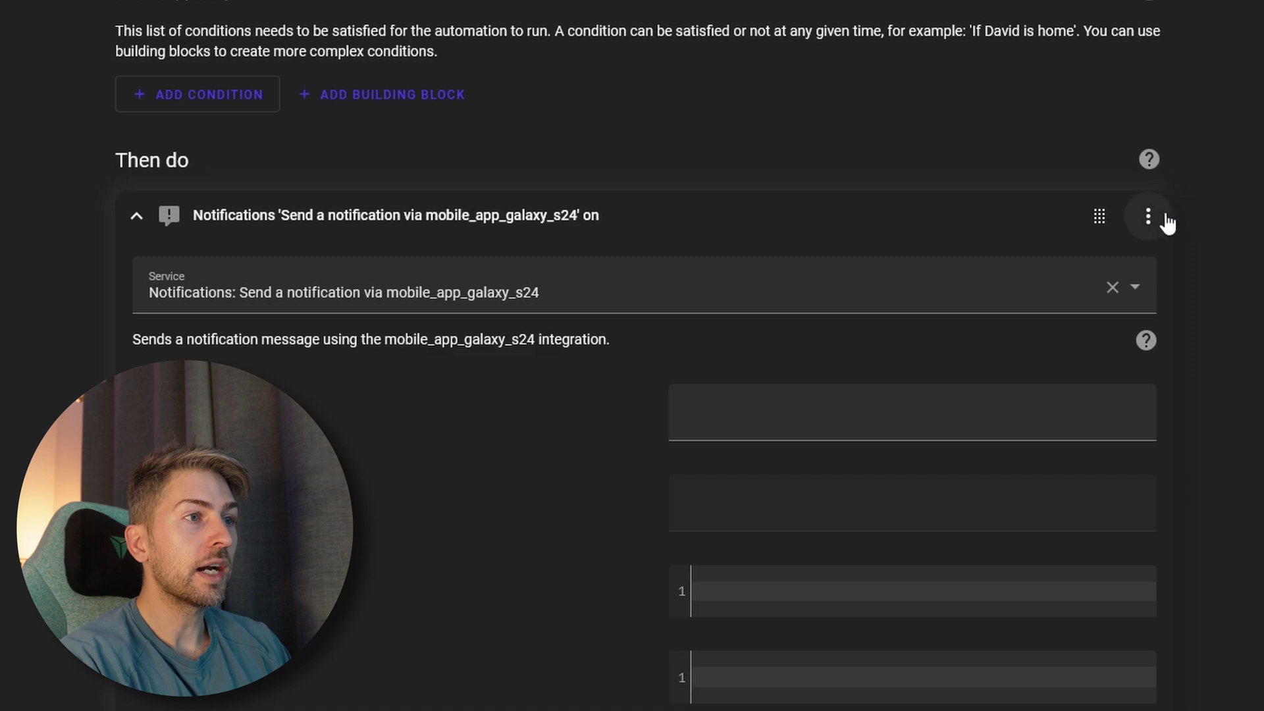
Step: In the action's YAML, set title Raspberry Pi and message '{{ trigger.to_state.attributes.friendly_name }} failed.'
left_click(1149, 231)
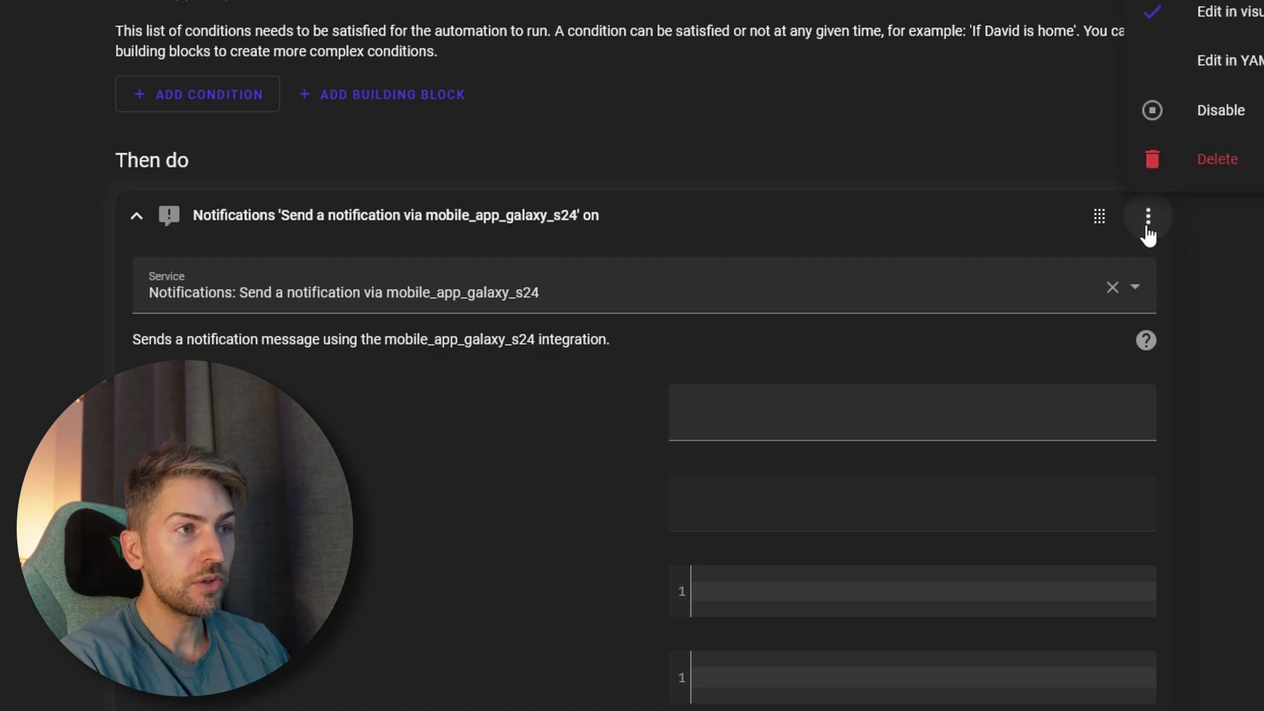
left_click(1218, 63)
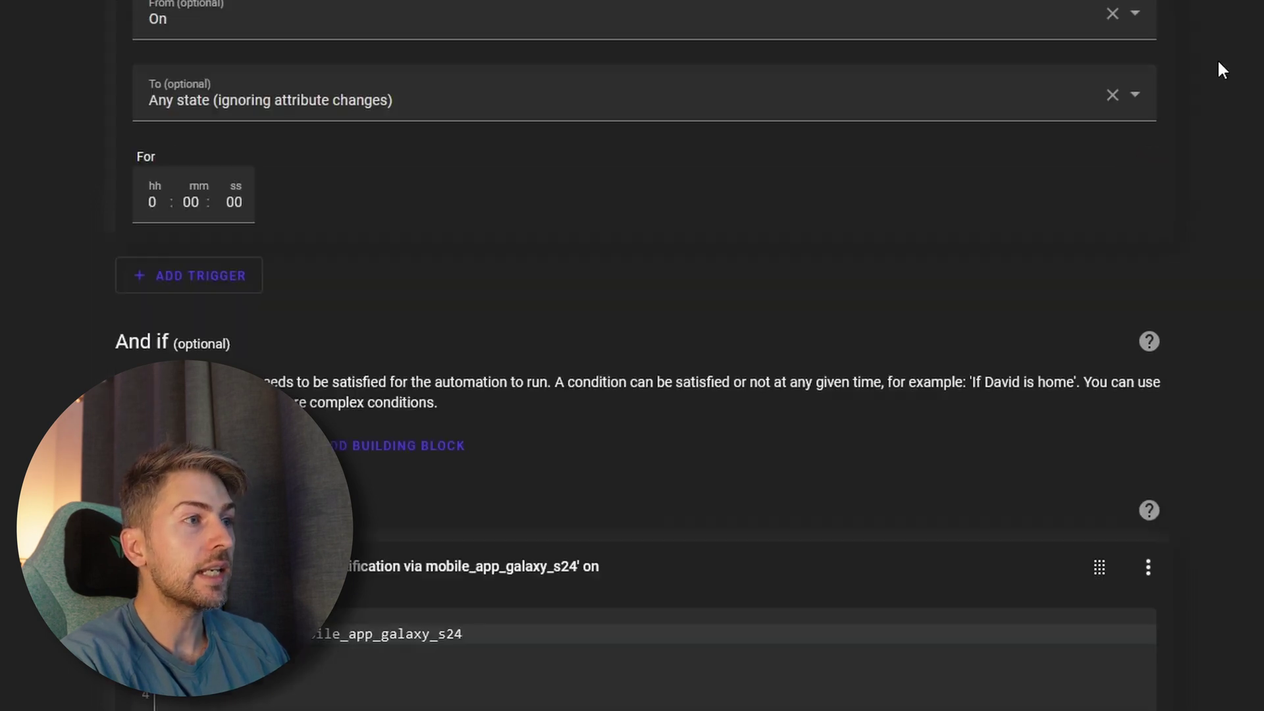
scroll(505, 592, "down", 1)
left_click(318, 583)
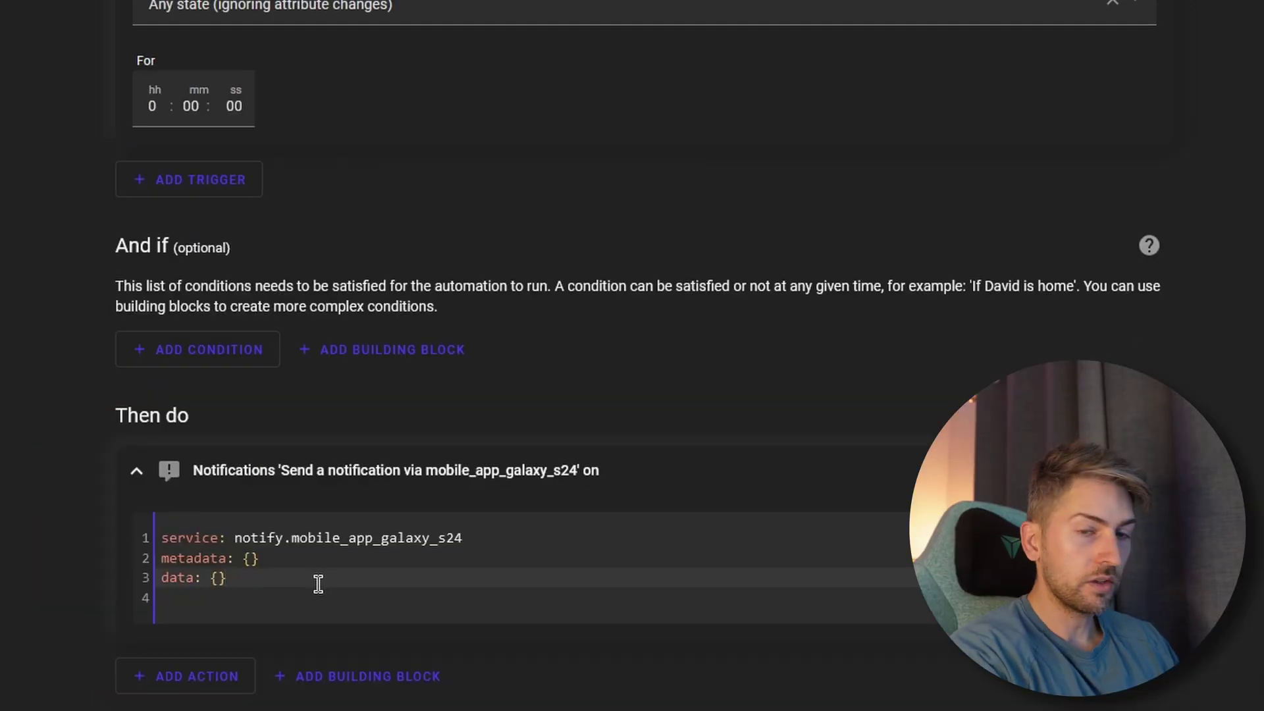
key("BackSpace")
key("BackSpace")
key("BackSpace")
key("BackSpace")
key("BackSpace")
key("BackSpace")
key("BackSpace")
key("BackSpace")
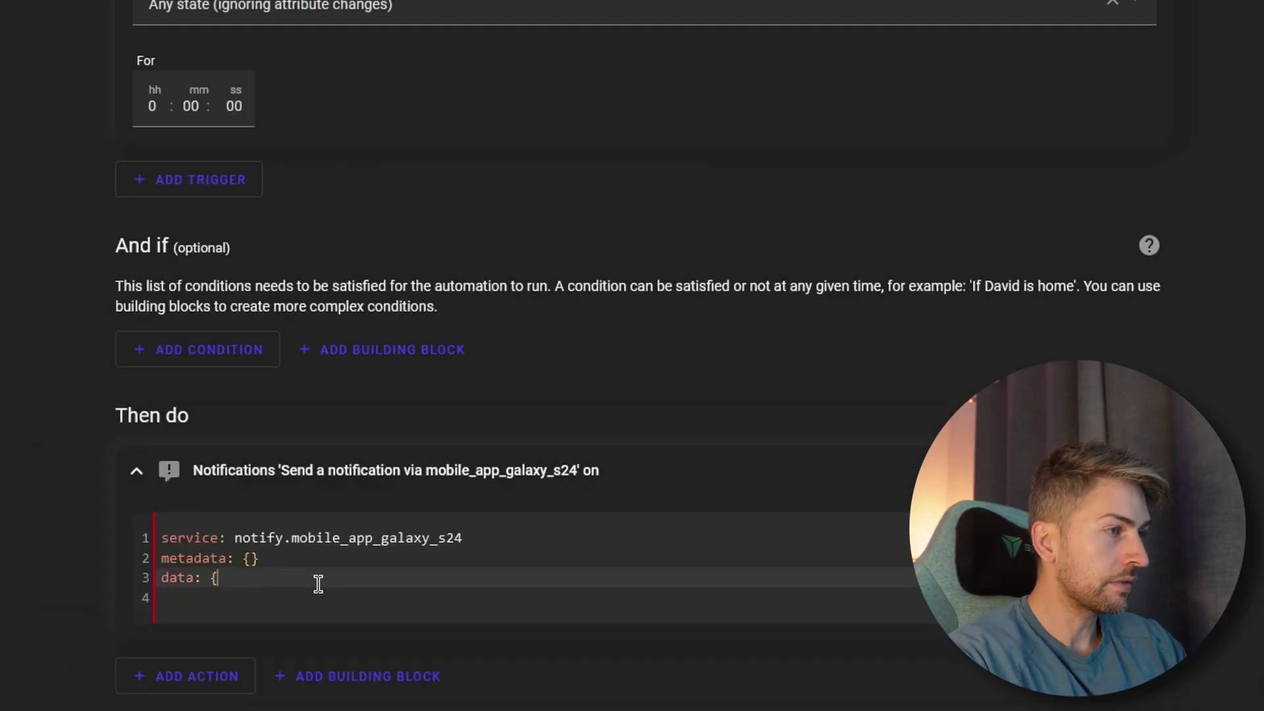
right_click(204, 578)
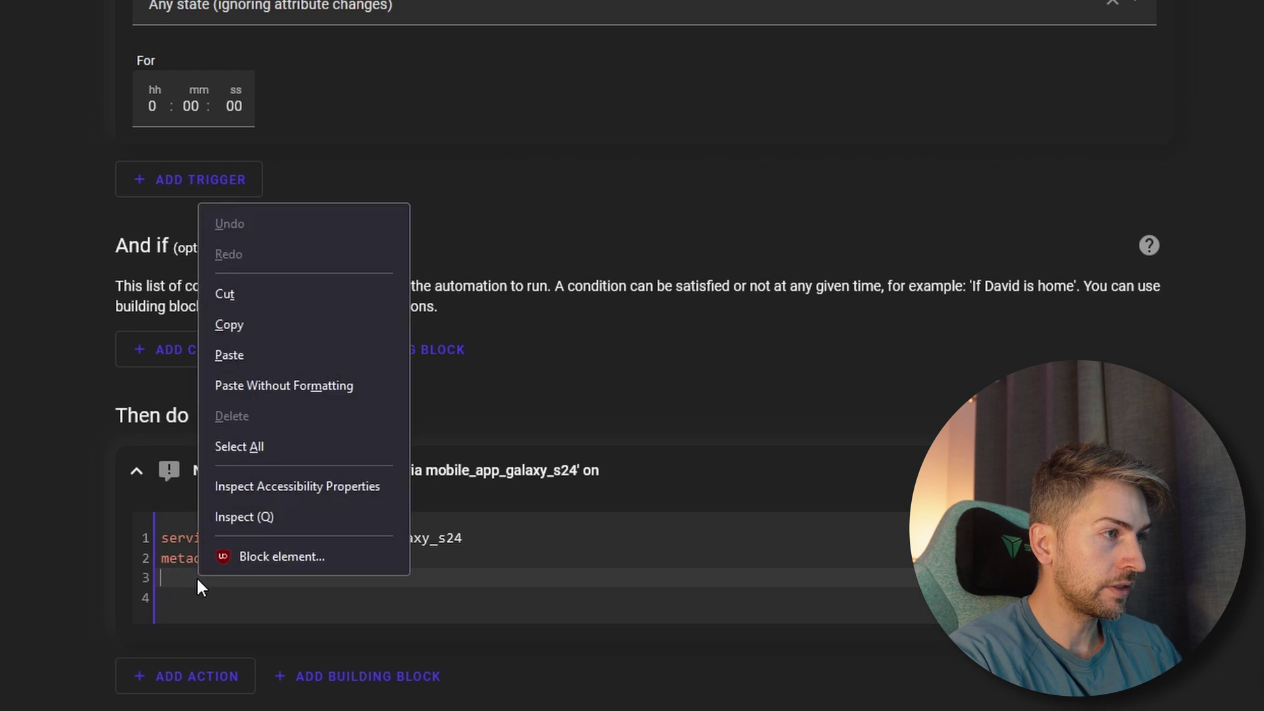
left_click(259, 355)
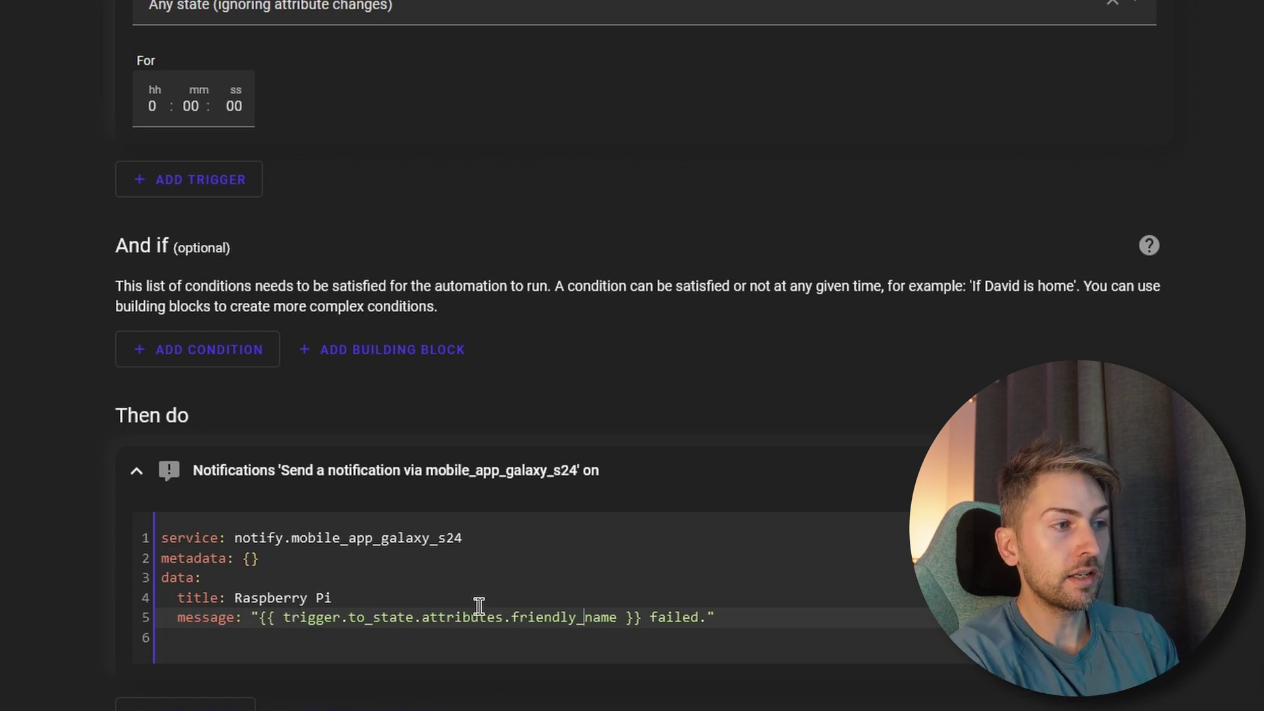
scroll(591, 393, "up", 9)
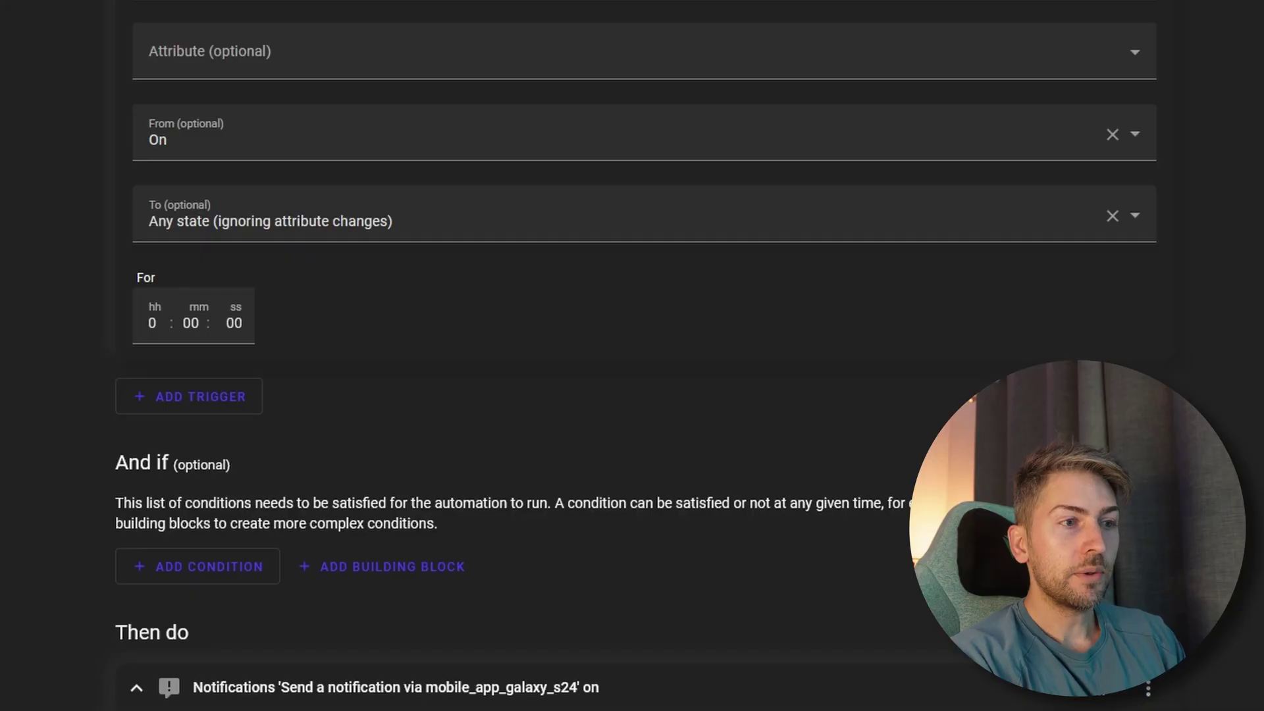
Step: Name the automation 'Health Checks' and describe it as sending a notification when a health check fails
key("ctrl+s")
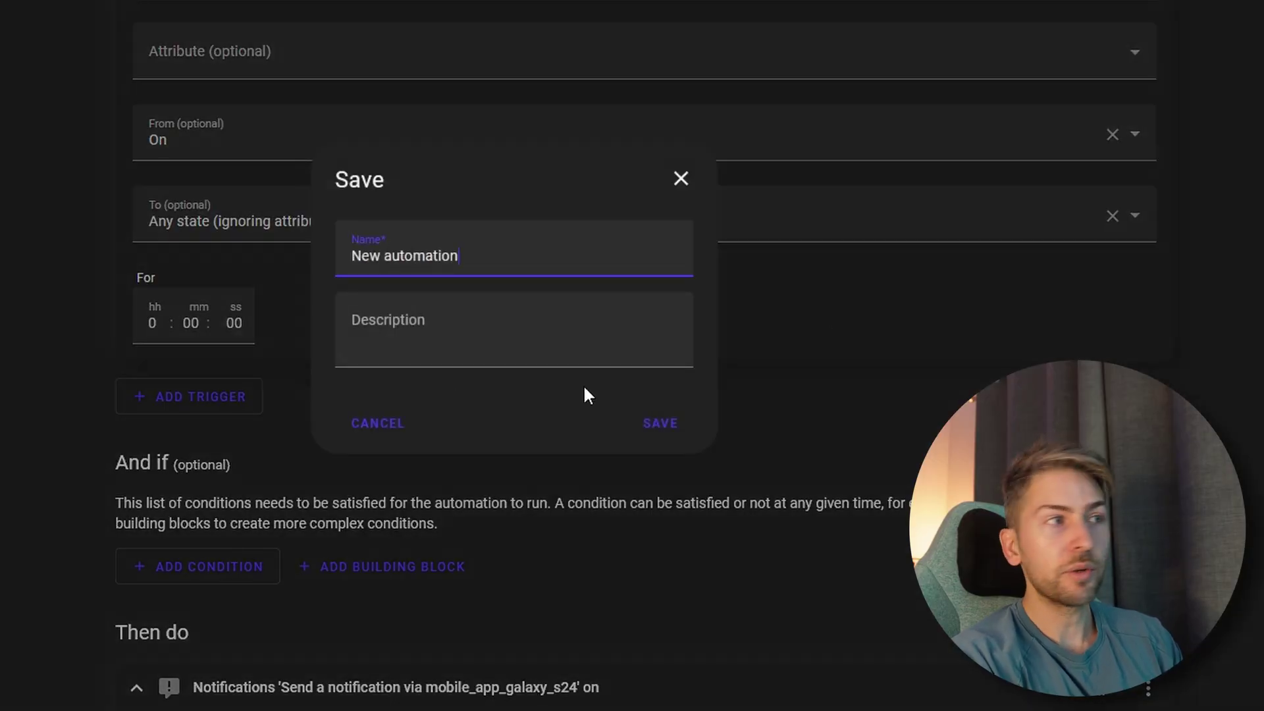
left_click_drag(500, 254, 166, 270)
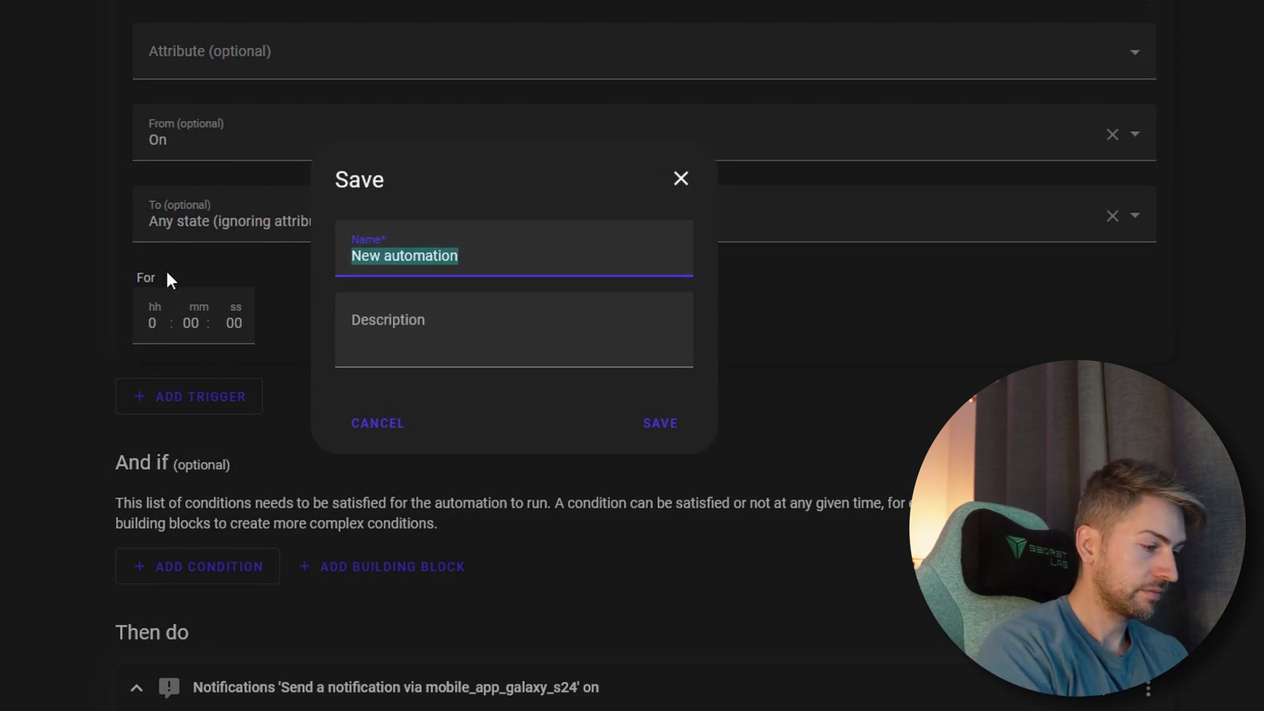
type("Health Checks")
left_click(514, 330)
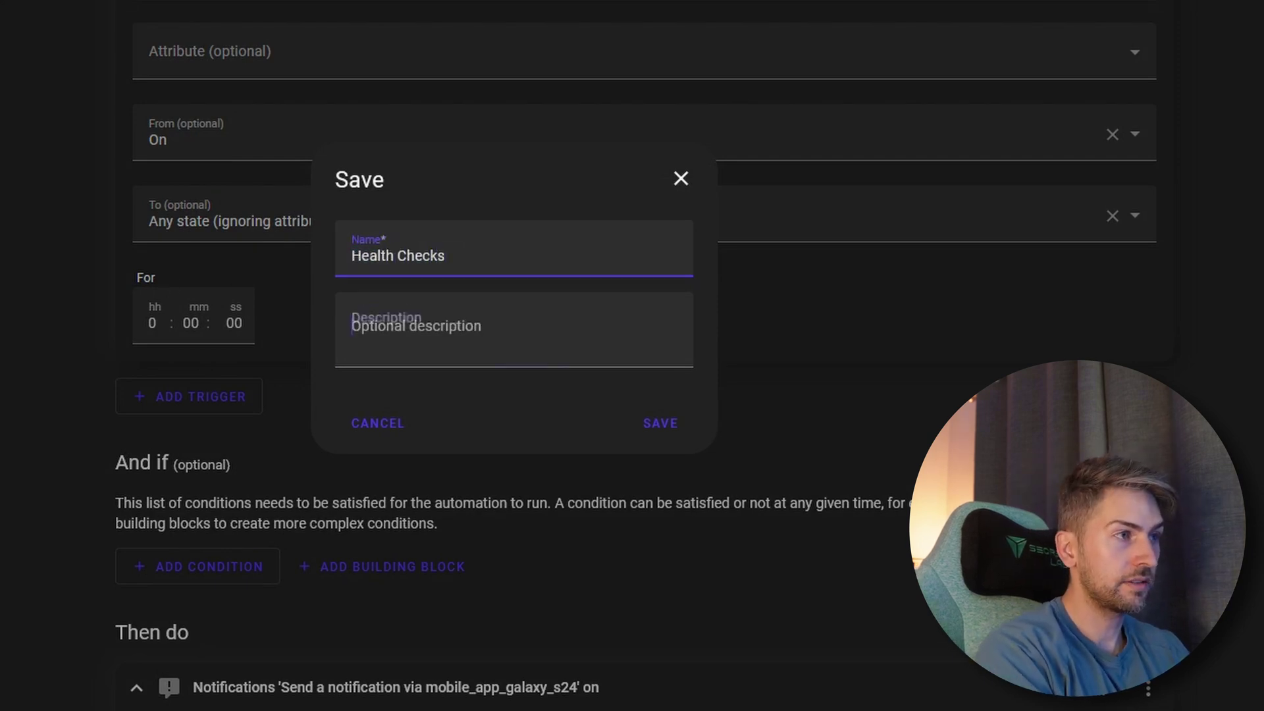
type("Sends a mobile notification when an")
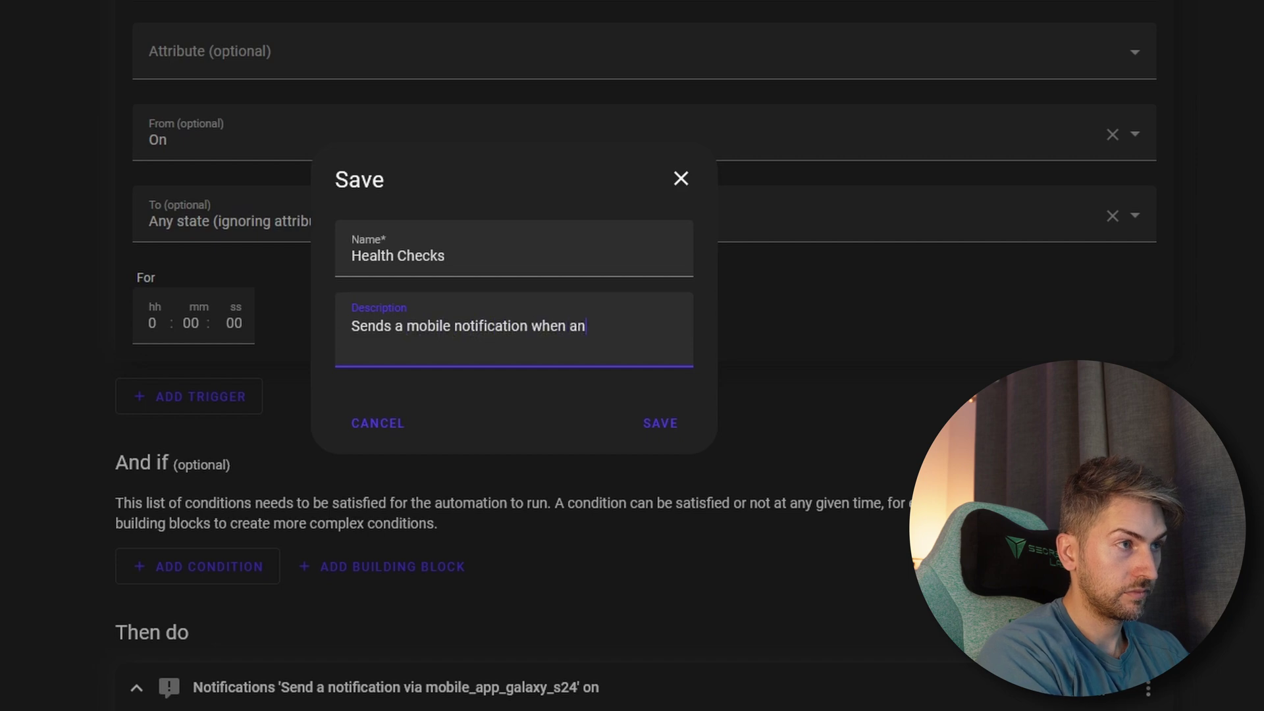
type("h check fails")
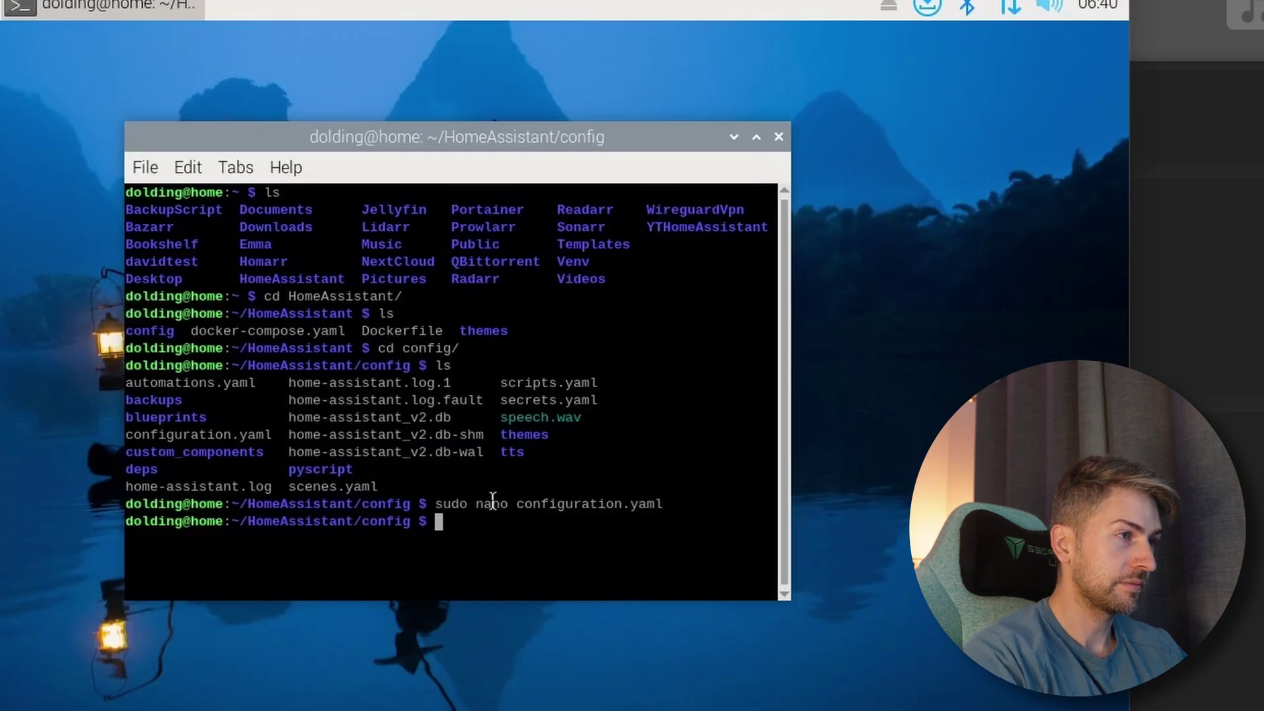
Step: Reopen configuration.yaml in nano, rename the Portainer sensor to Portainer Health Check, and exit
key("Up")
key("Return")
scroll(493, 501, "down", 20)
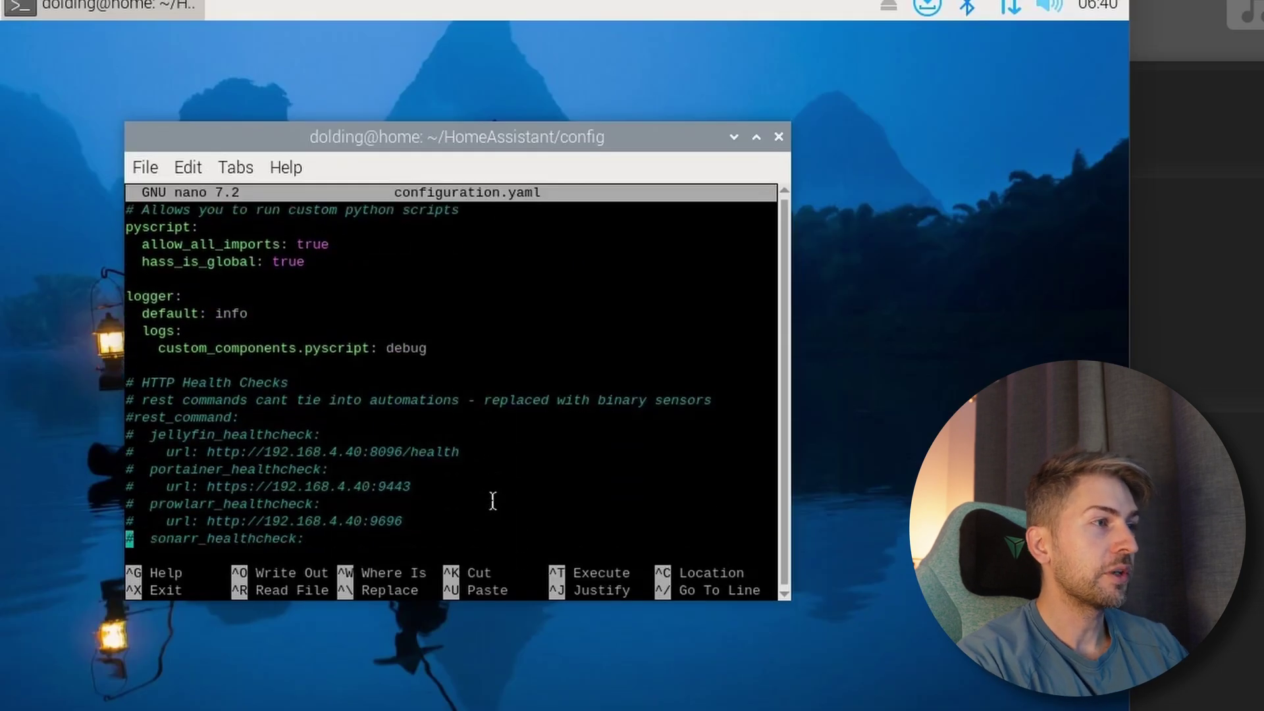
scroll(492, 501, "down", 3)
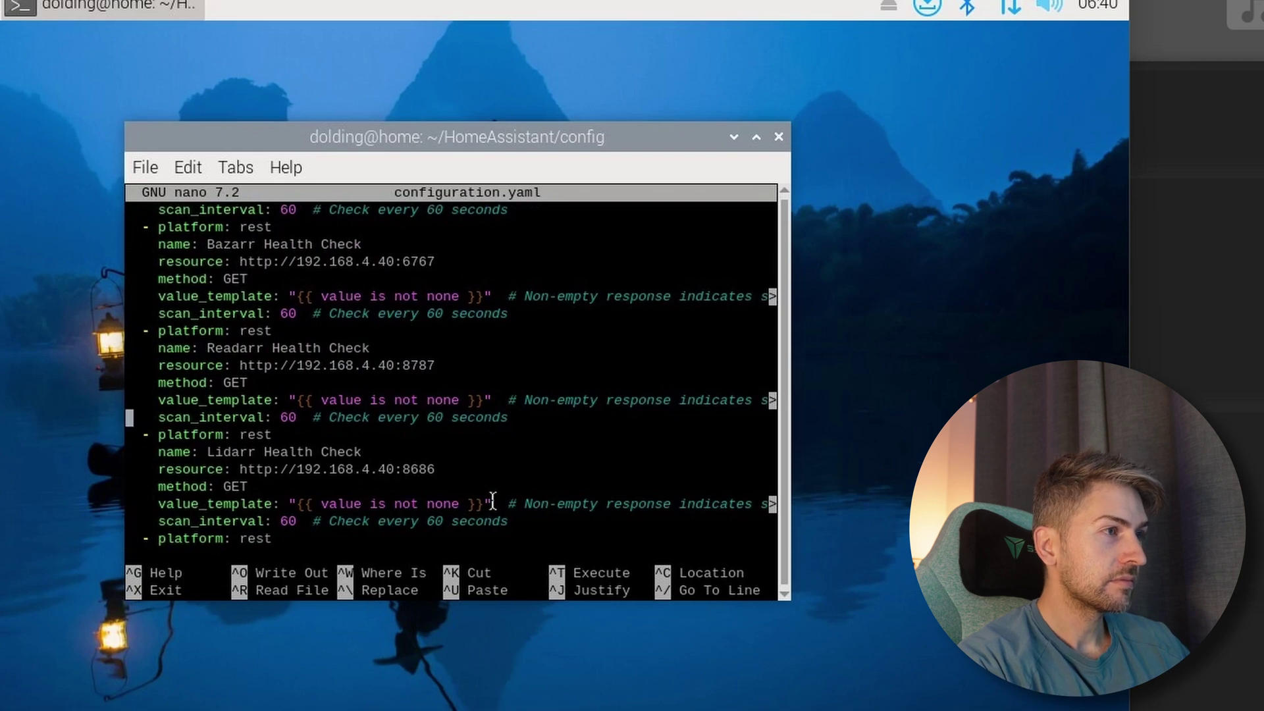
scroll(492, 501, "down", 5)
type("H")
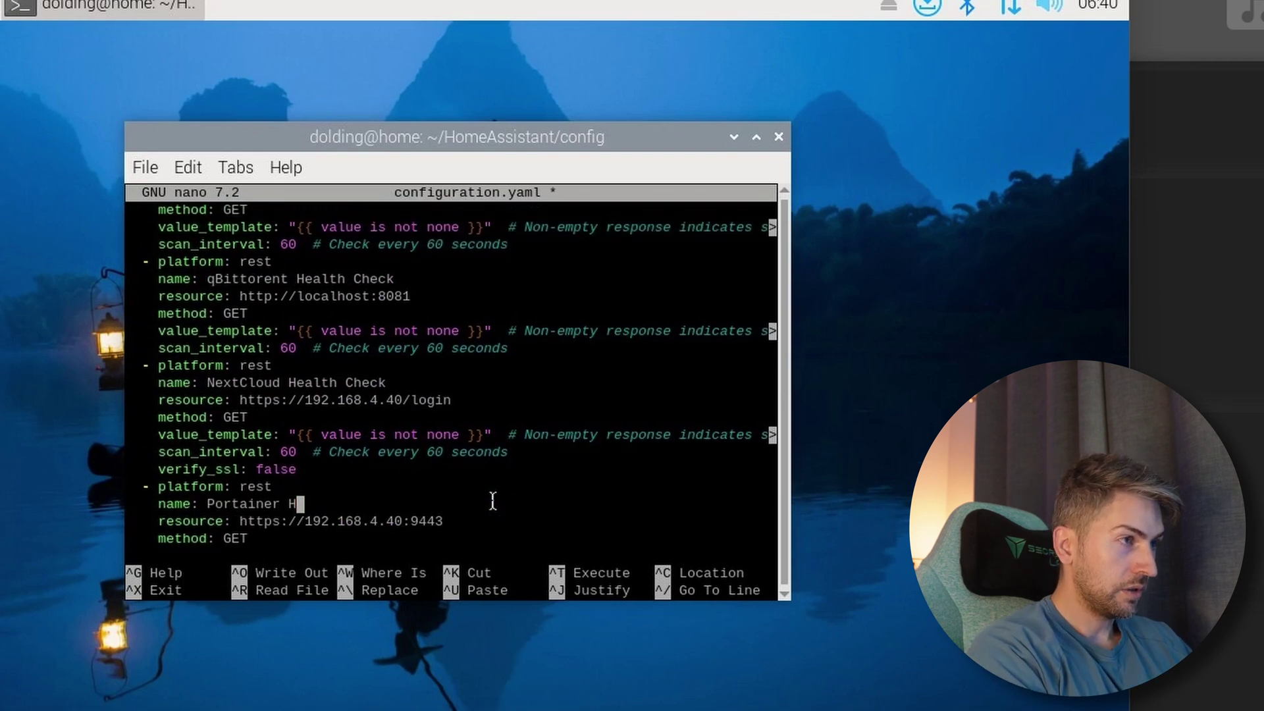
type("ealth Check")
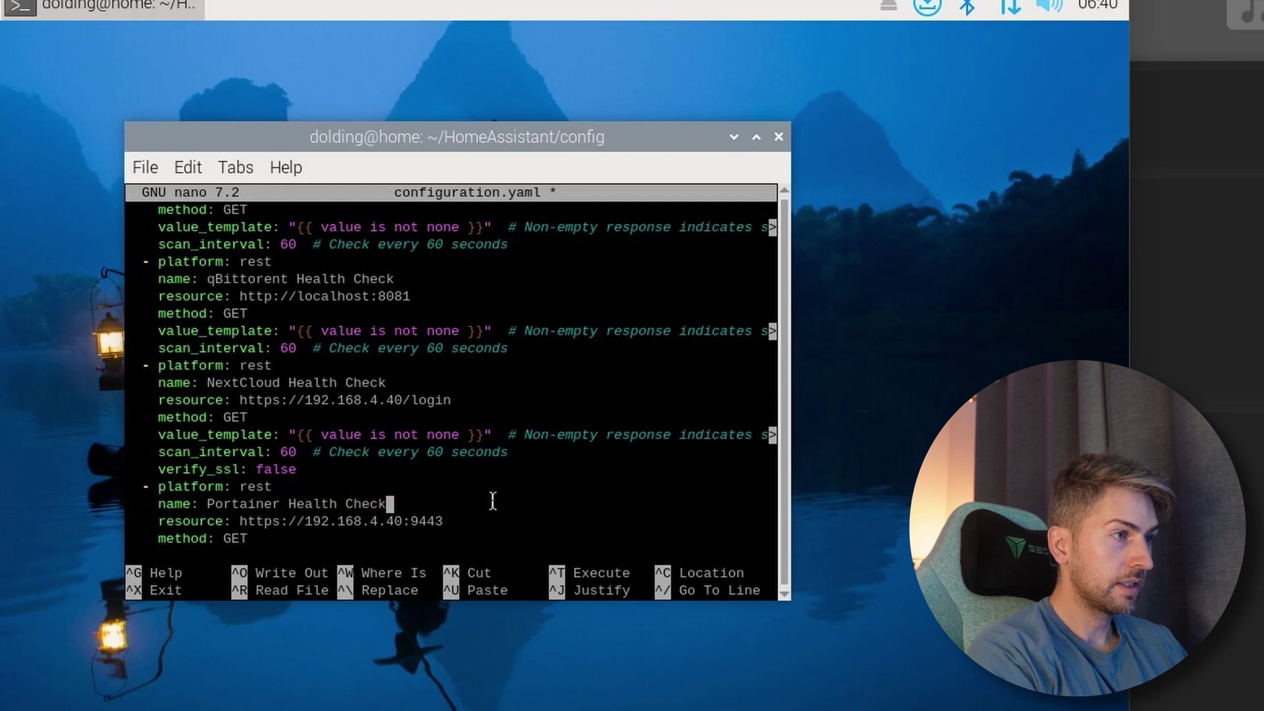
key("ctrl+x")
Step: Save configuration.yaml, run Check Configuration, and do a full Home Assistant restart
key("y")
key("Return")
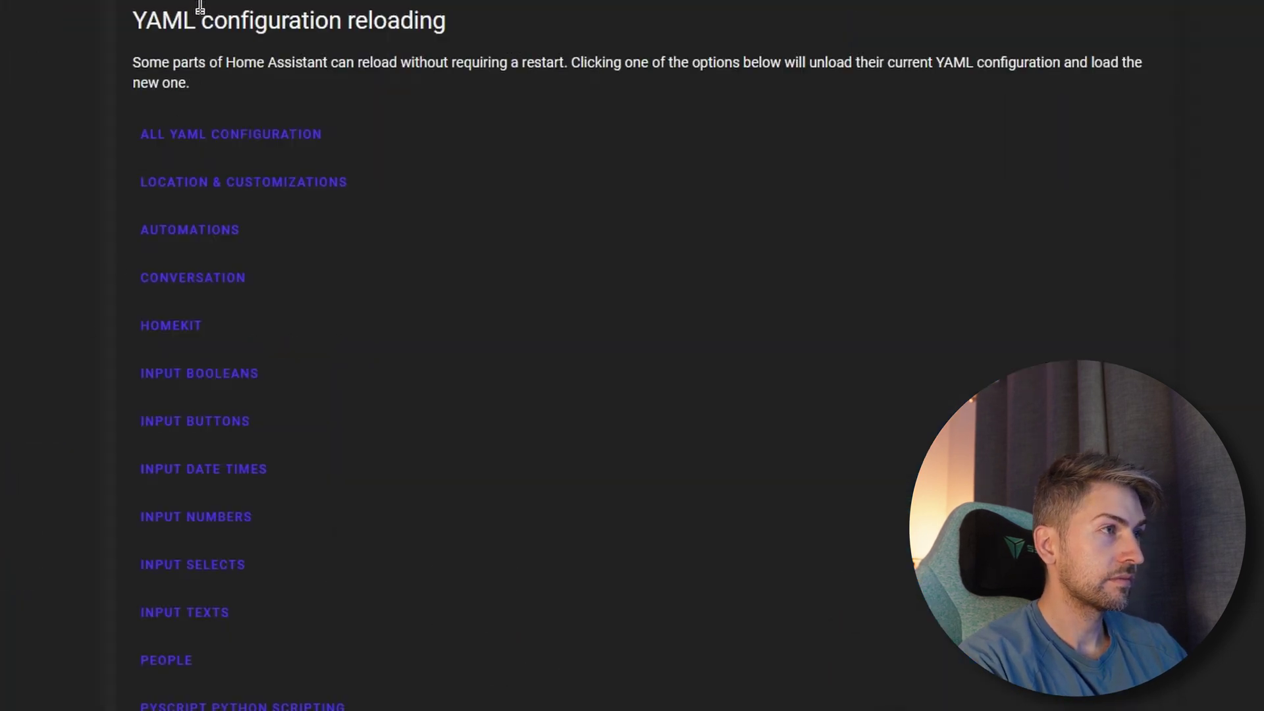
scroll(200, 8, "up", 2)
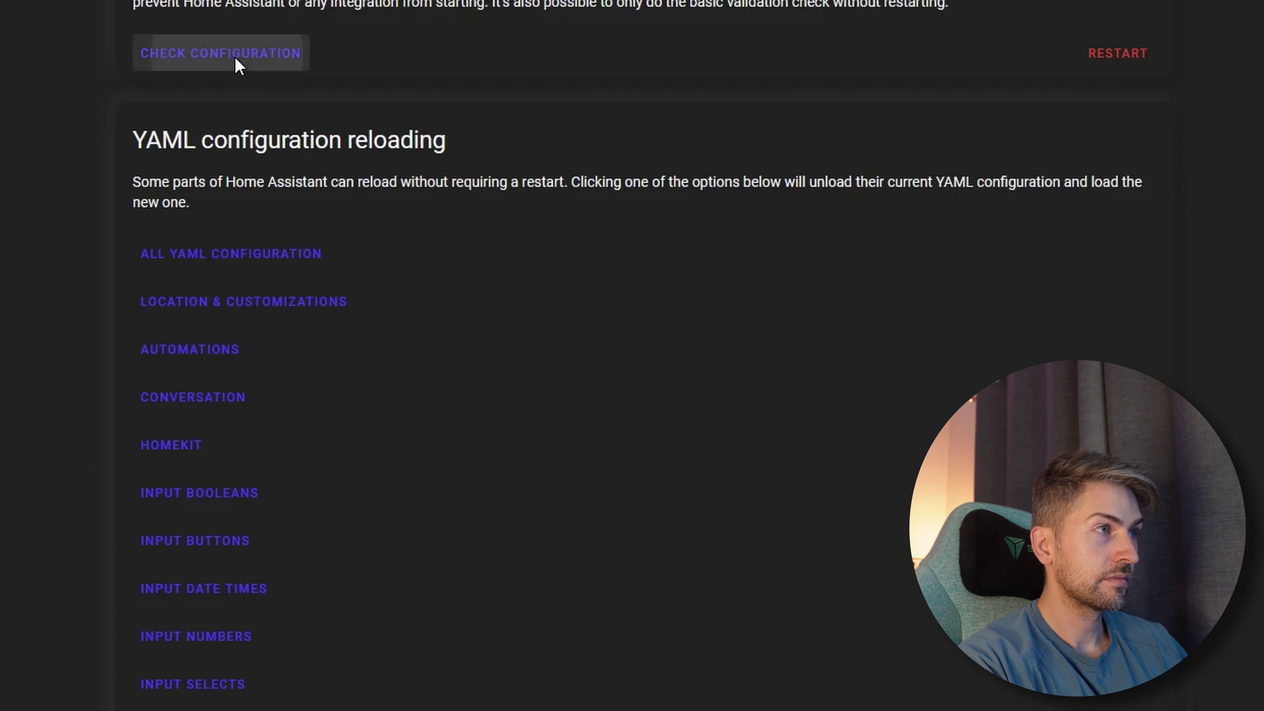
left_click(234, 57)
left_click(1122, 110)
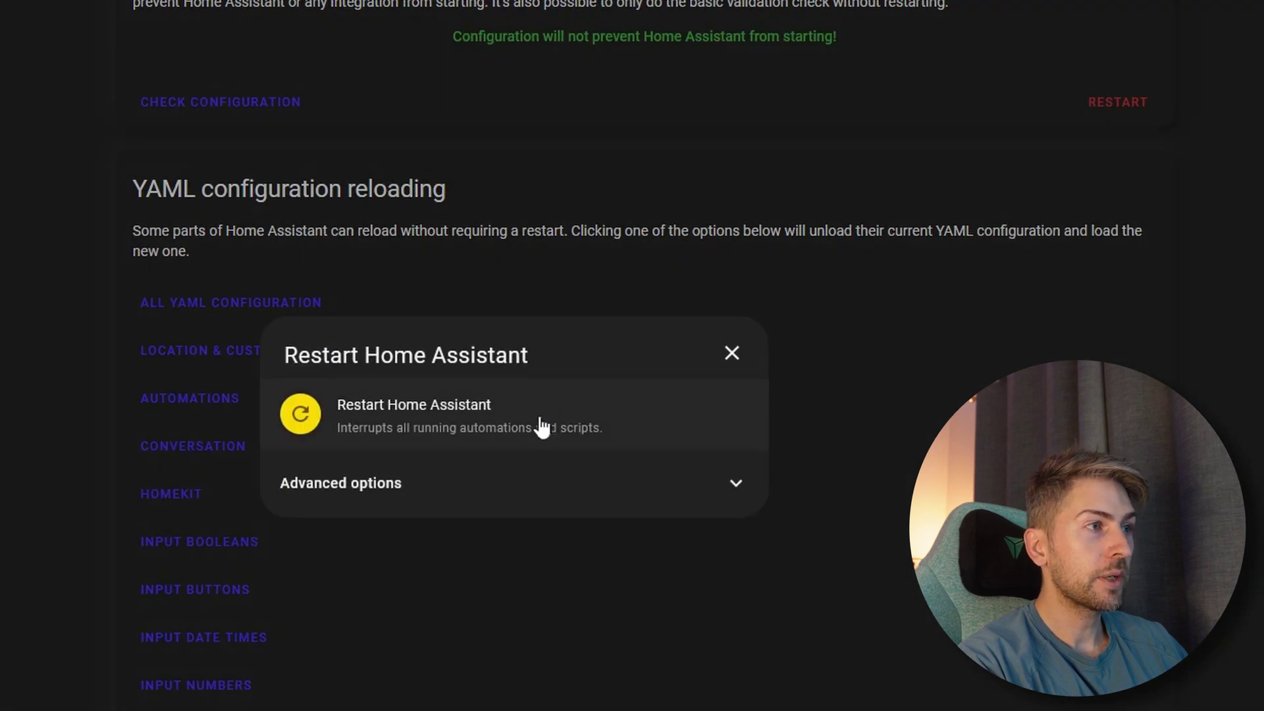
left_click(538, 425)
left_click(680, 485)
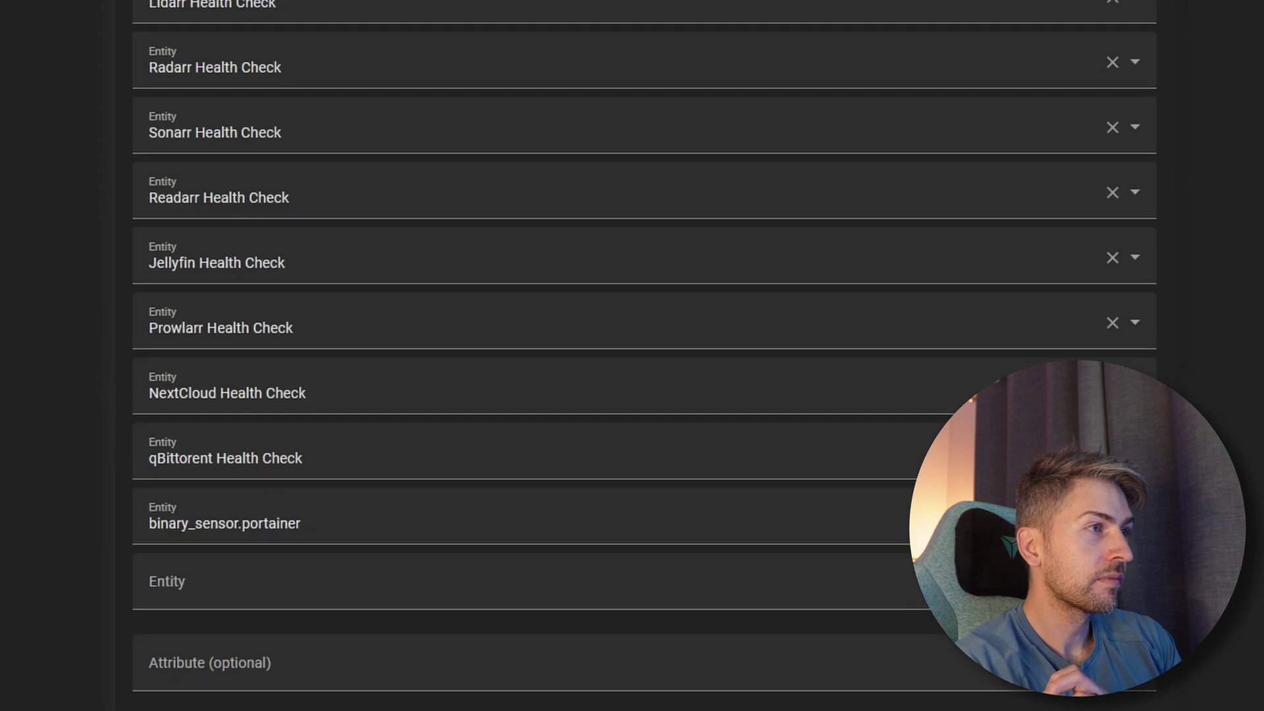
Step: Replace the trigger entity binary_sensor.portainer with Portainer Health Check
left_click(282, 522)
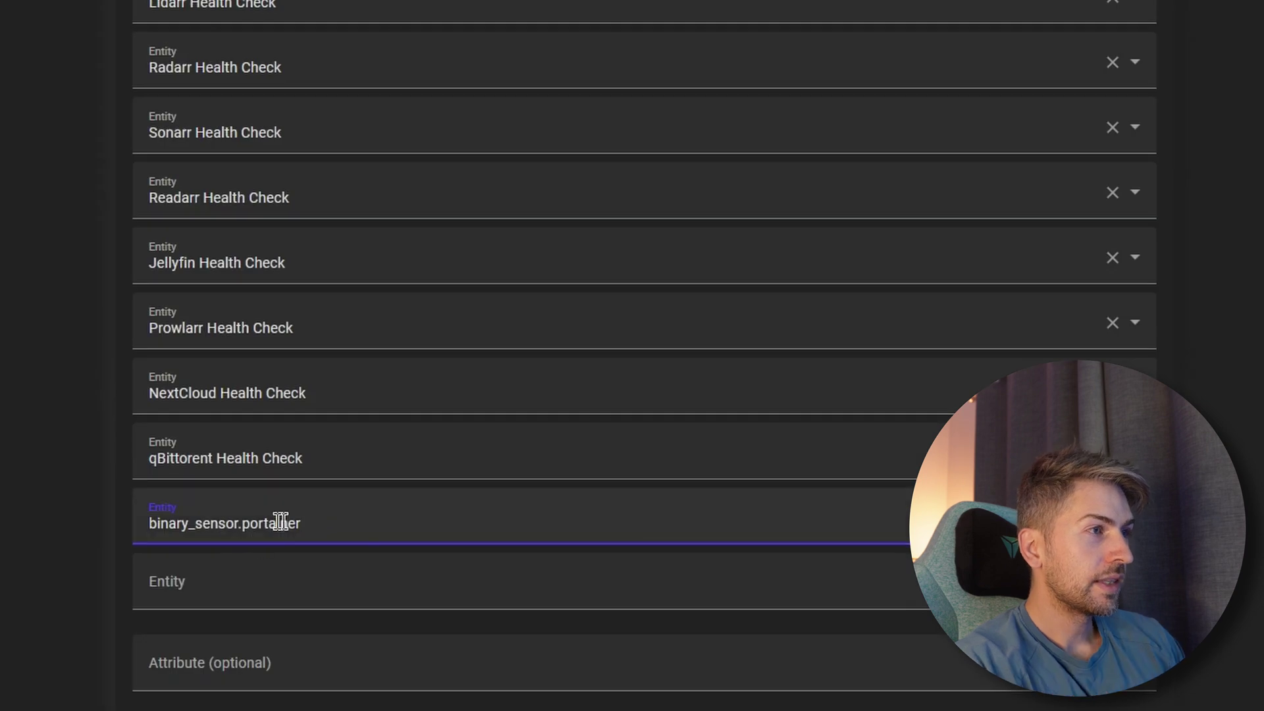
left_click_drag(361, 525, 75, 519)
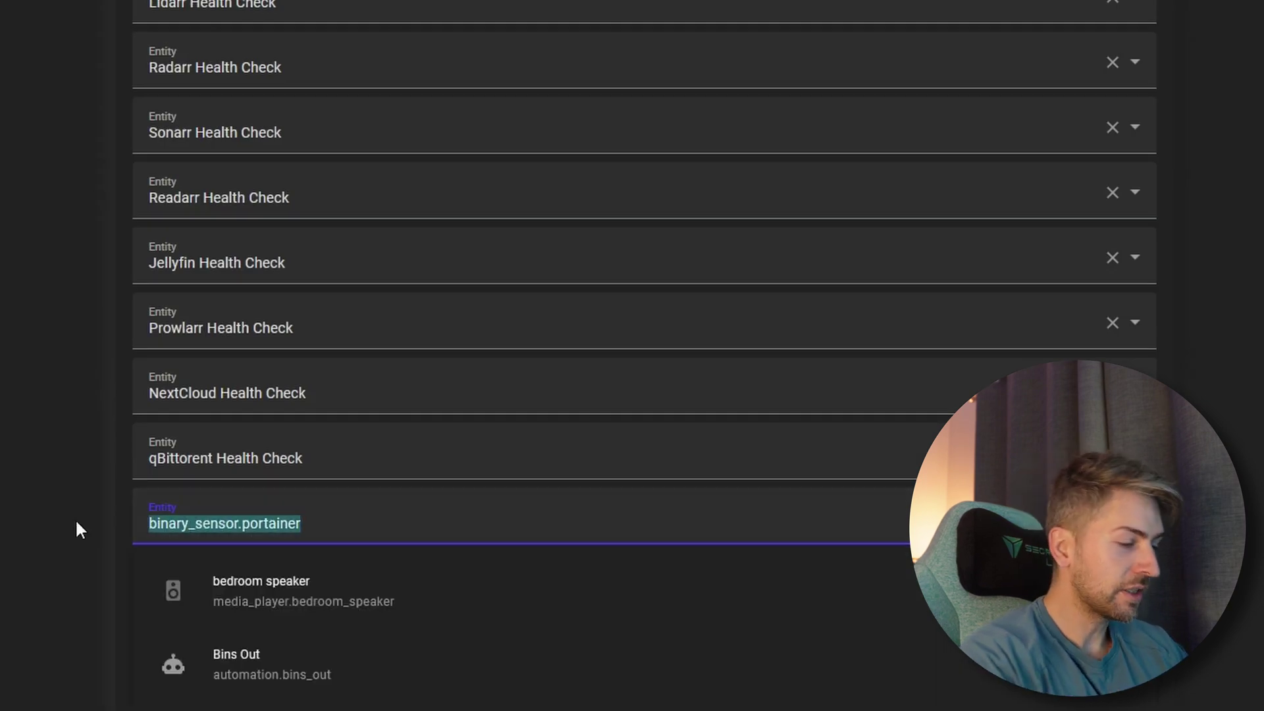
type("pora")
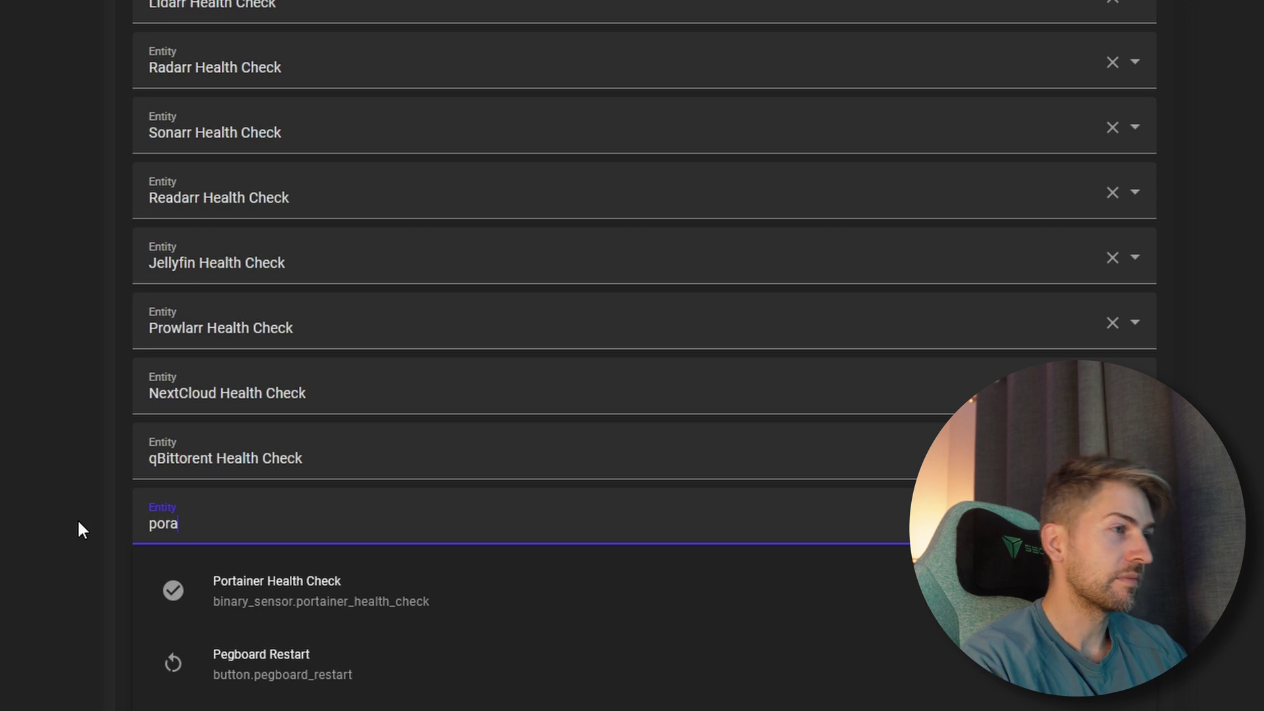
left_click(273, 585)
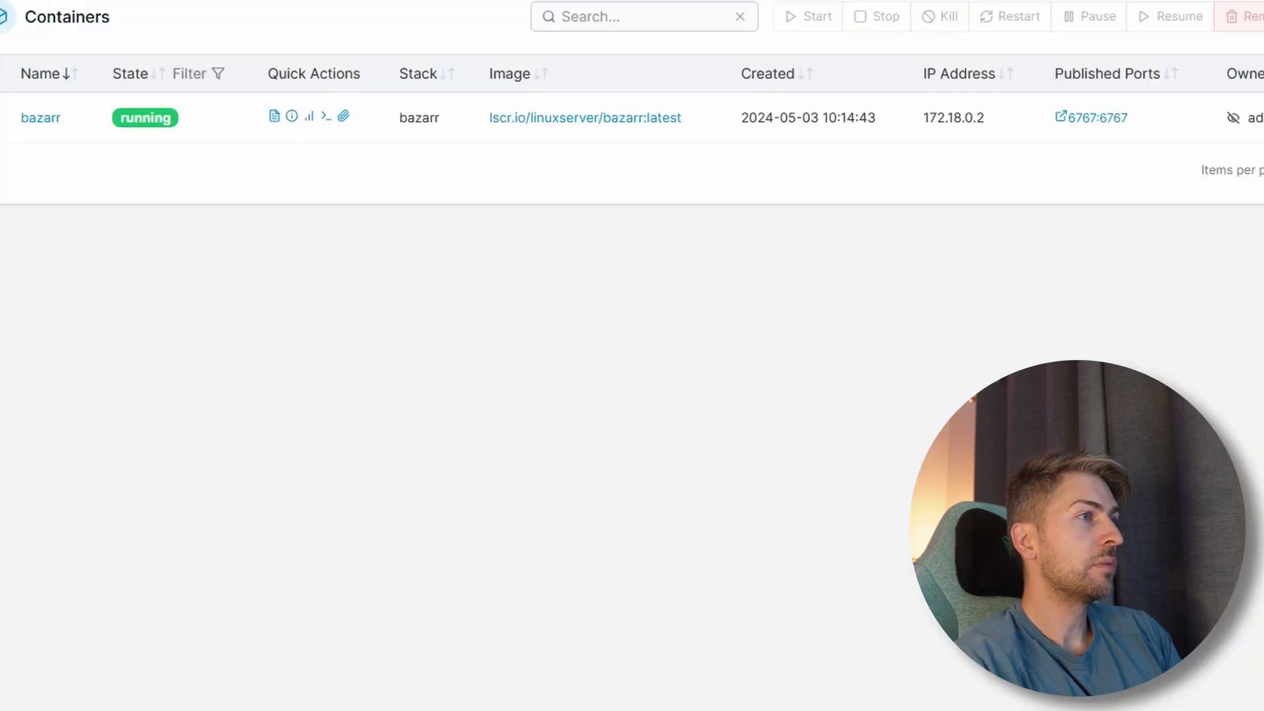
Step: Pause the bazarr and prowlarr containers, then resume the lidarr container
left_click(4, 118)
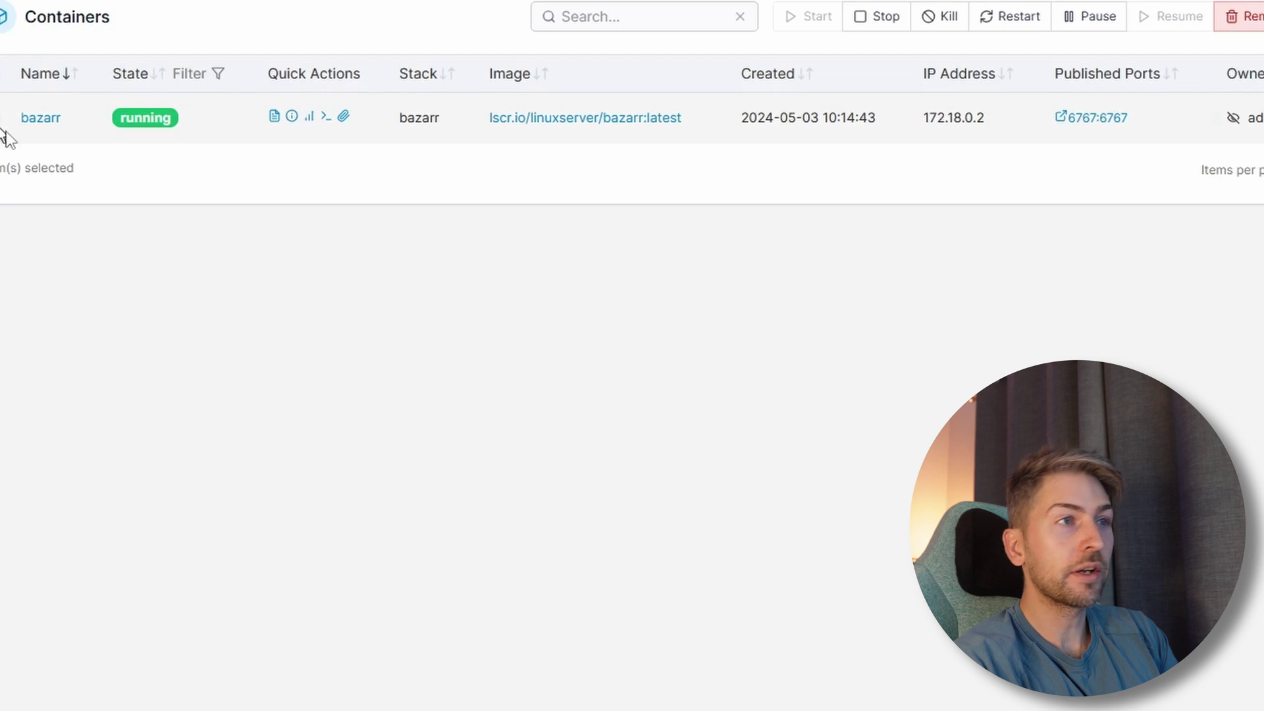
left_click(1089, 20)
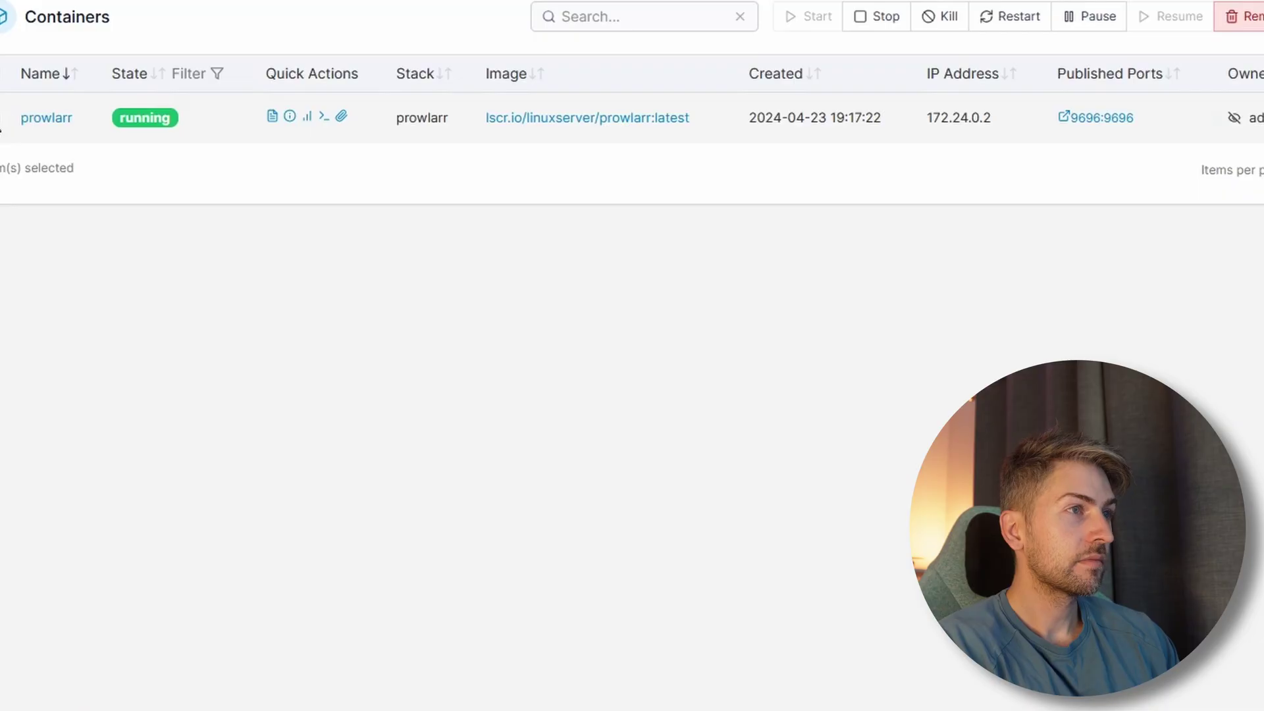
left_click(1092, 19)
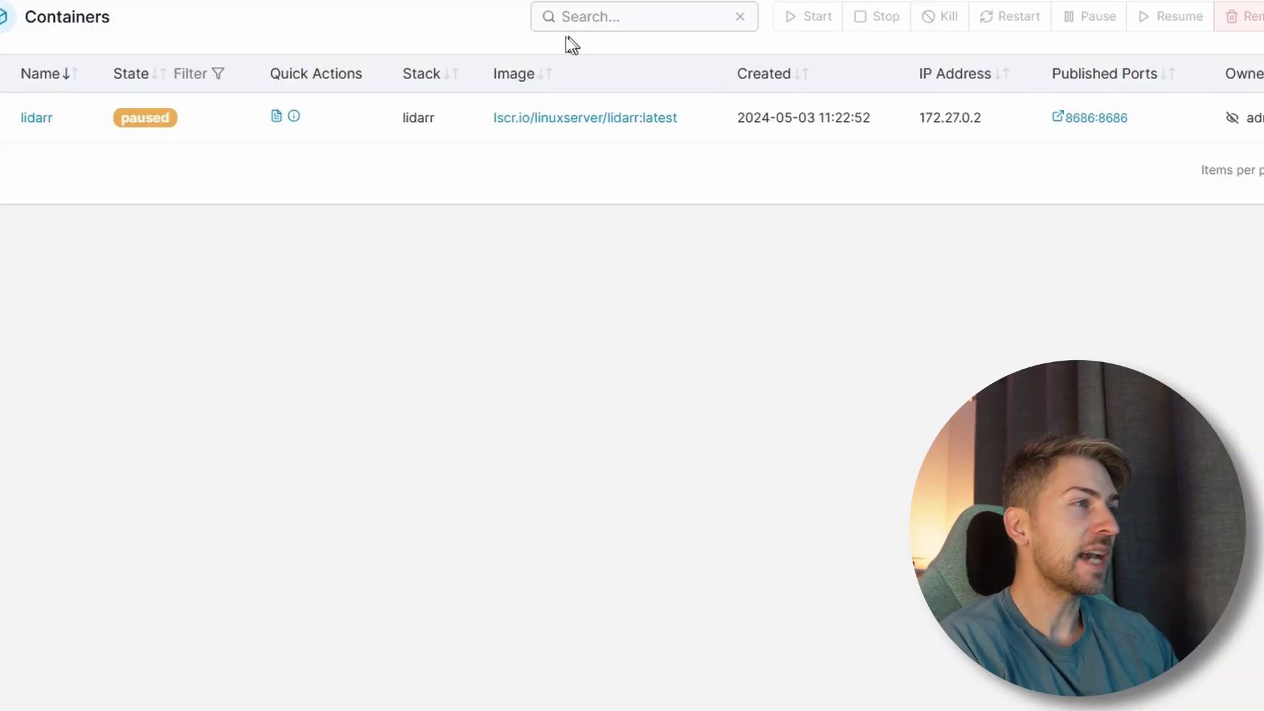
left_click(3, 124)
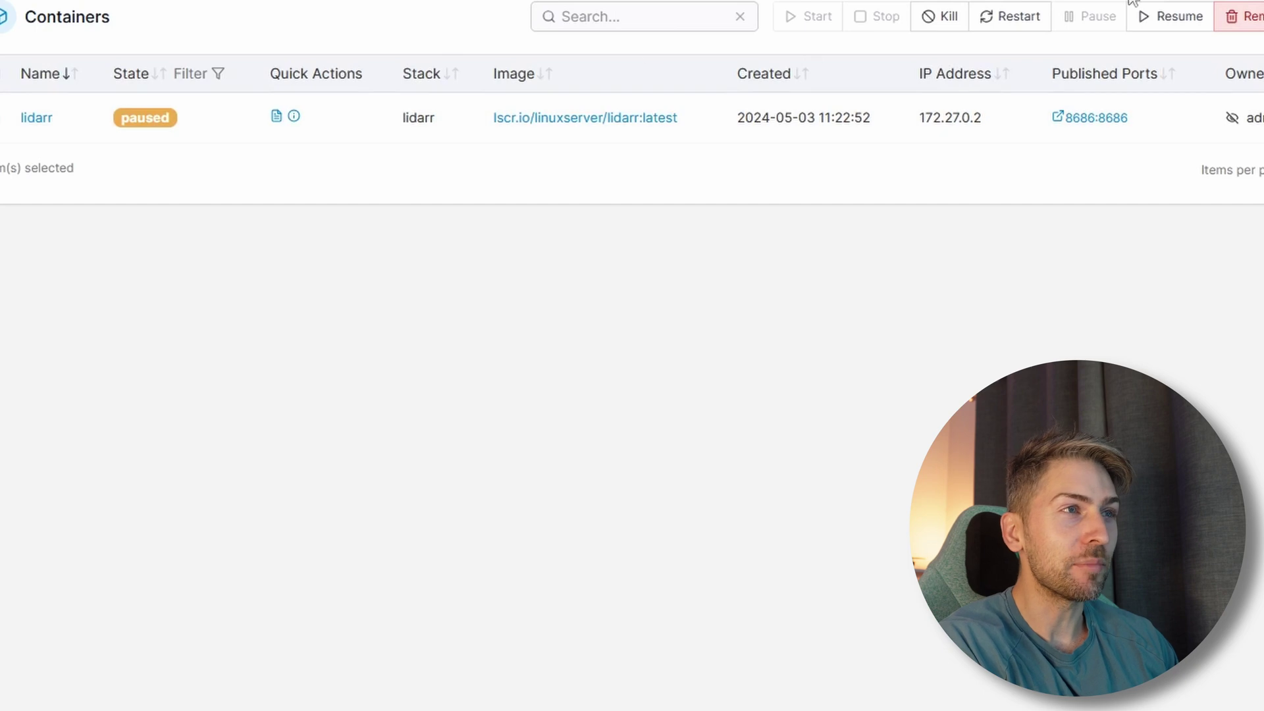
left_click(1146, 18)
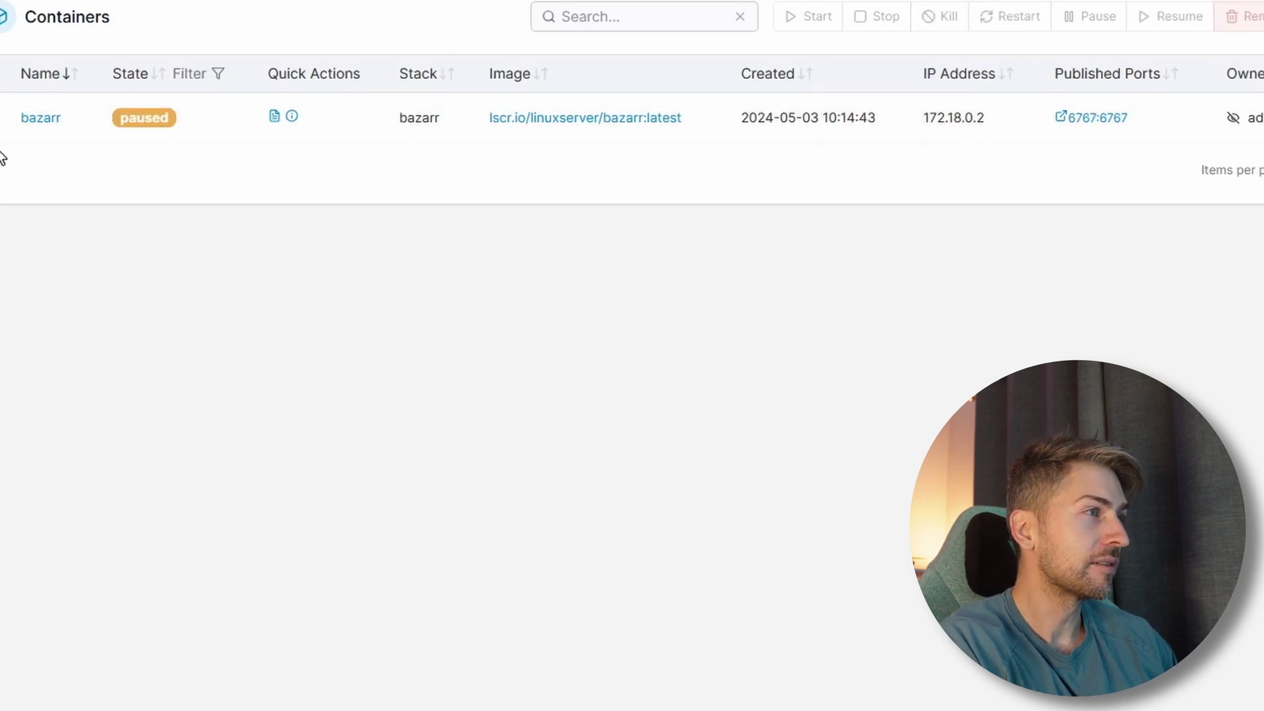